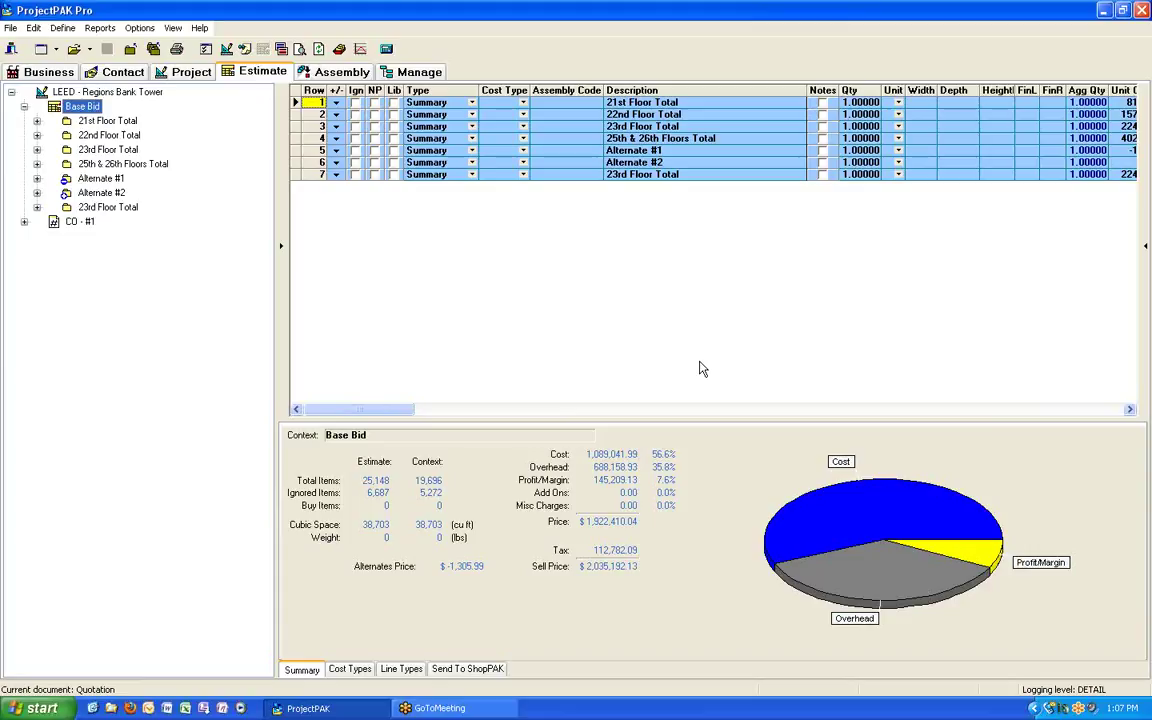
Open the Running Trim - 21st Floor group under 21st Floor Materials & Delivery and widen the Qty column
left_click(78, 121)
double_click(73, 121)
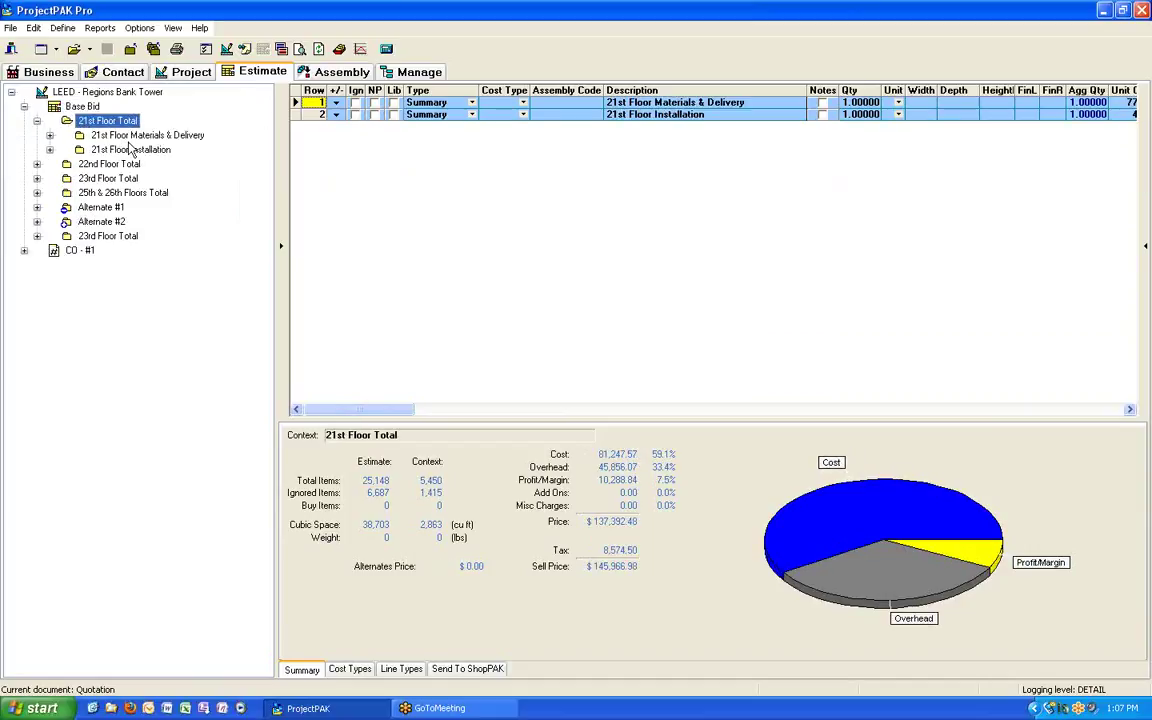
left_click(125, 137)
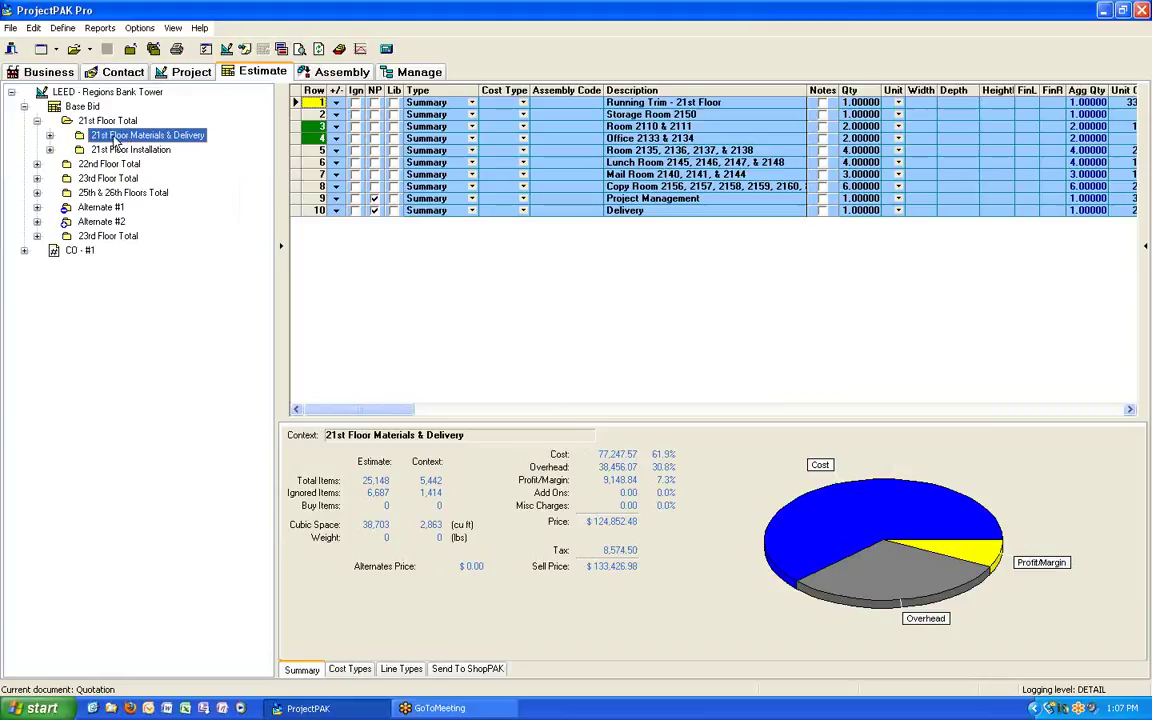
left_click(49, 135)
left_click(130, 149)
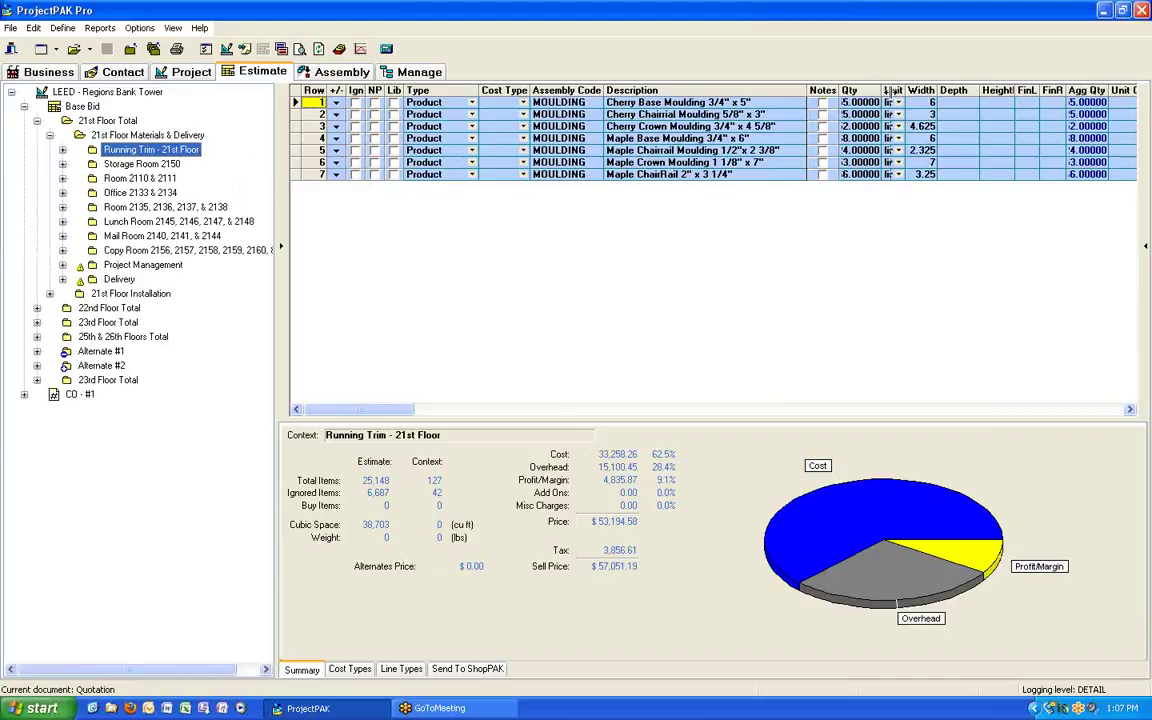
left_click_drag(879, 90, 891, 90)
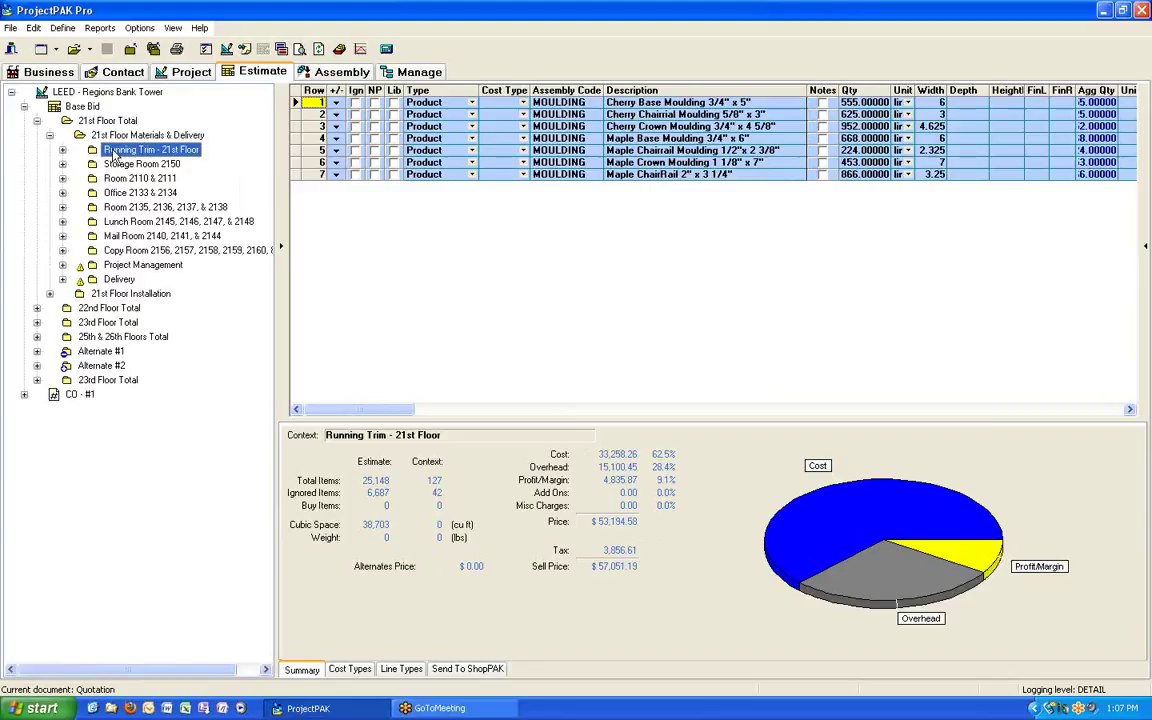
Try a width of 7 for the Cherry Base Moulding 3/4" x 5" and set it back to 6
left_click(932, 103)
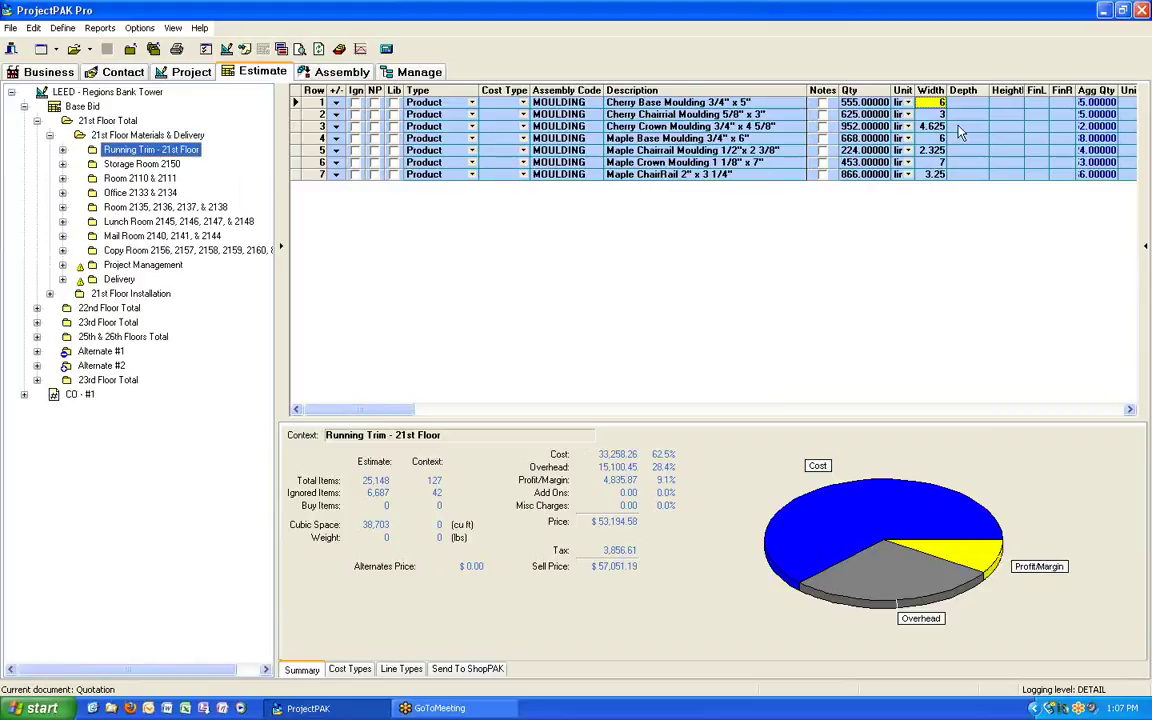
type("7")
key("Return")
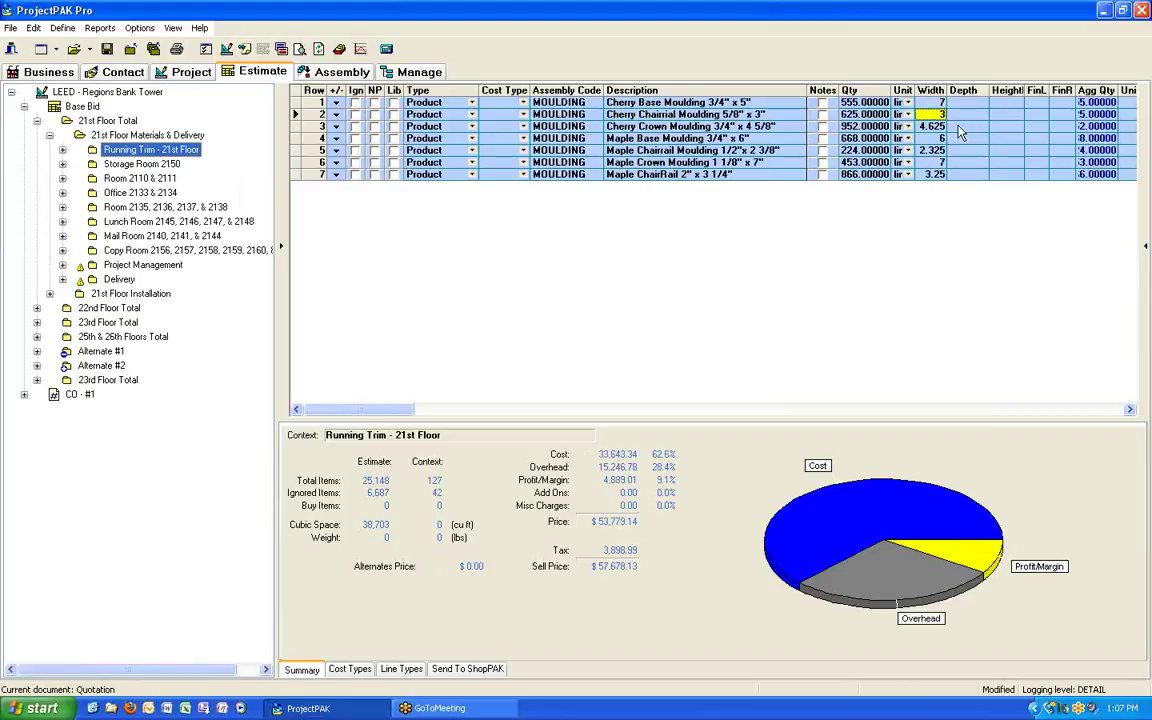
type("6")
key("Down")
Review the Cherry Base Moulding's width and other variables in its row editing form, and close it without changes
right_click(668, 104)
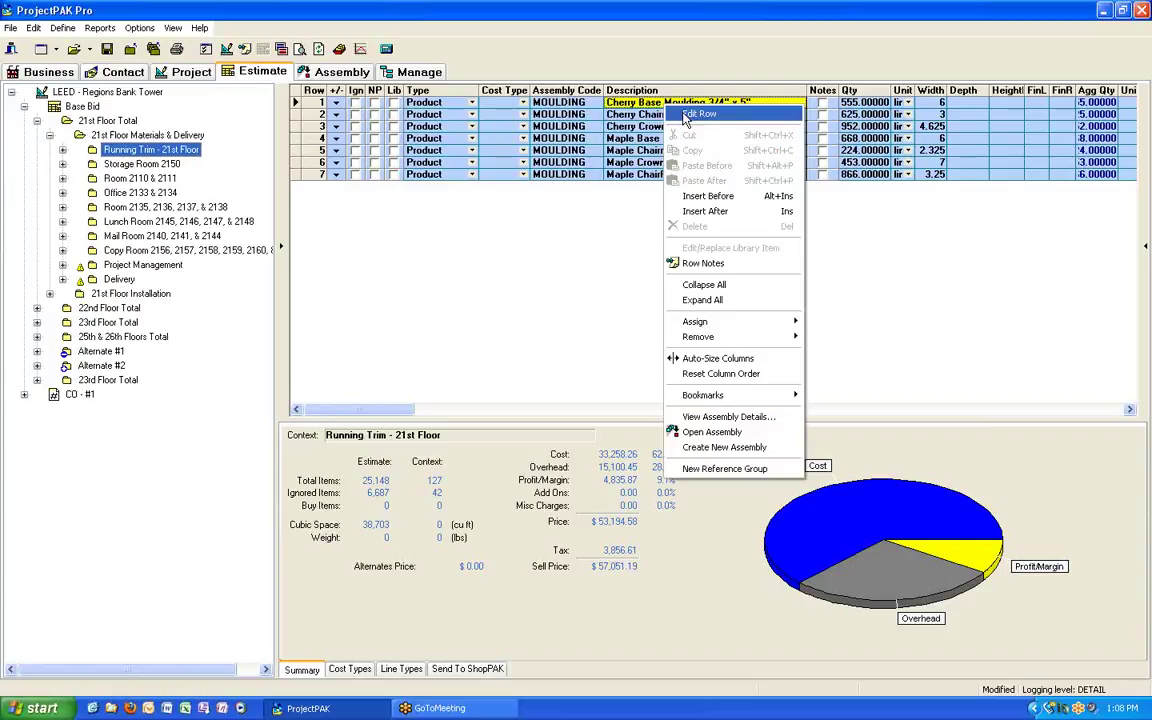
left_click(698, 114)
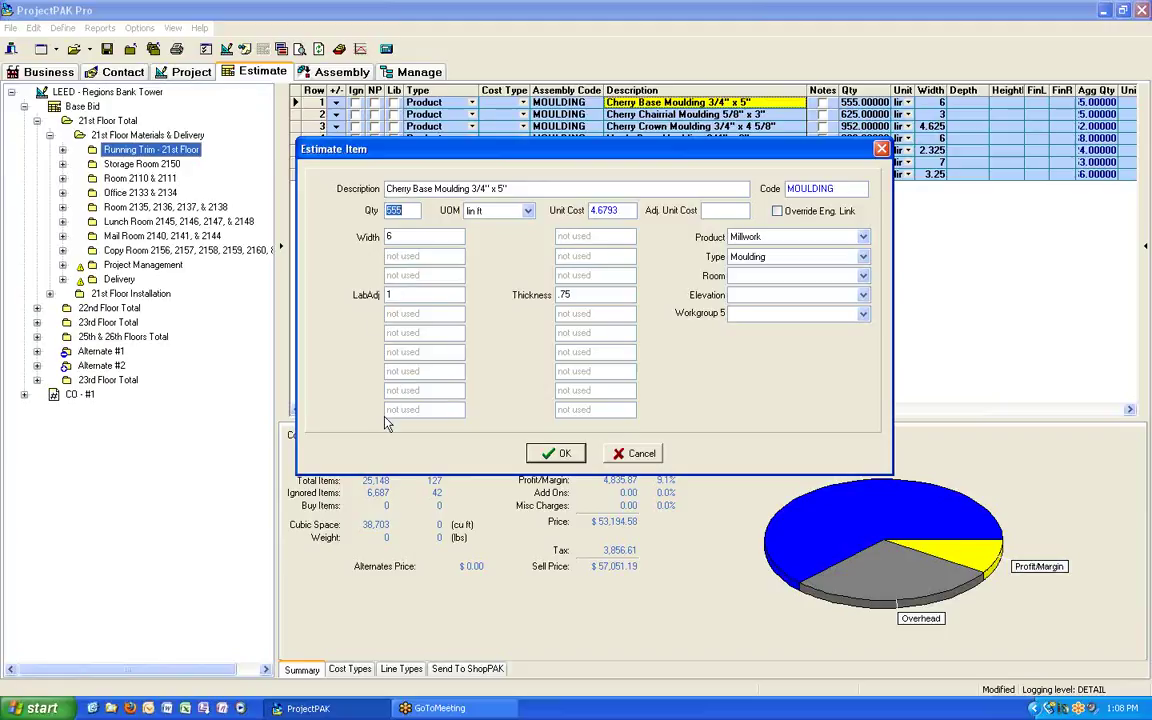
left_click(392, 237)
key("Tab")
key("Tab")
left_click(614, 456)
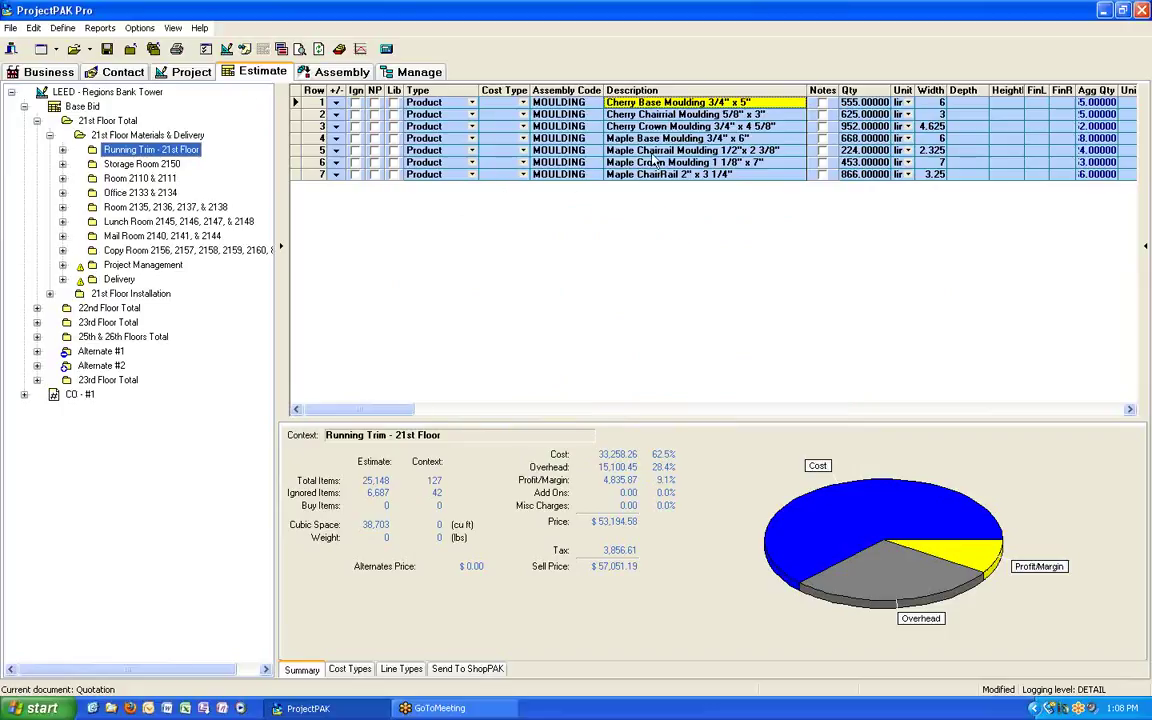
Examine the custom column alias names for the Cab, Base category, switching the Depth variable's Show option off and on again
left_click(63, 28)
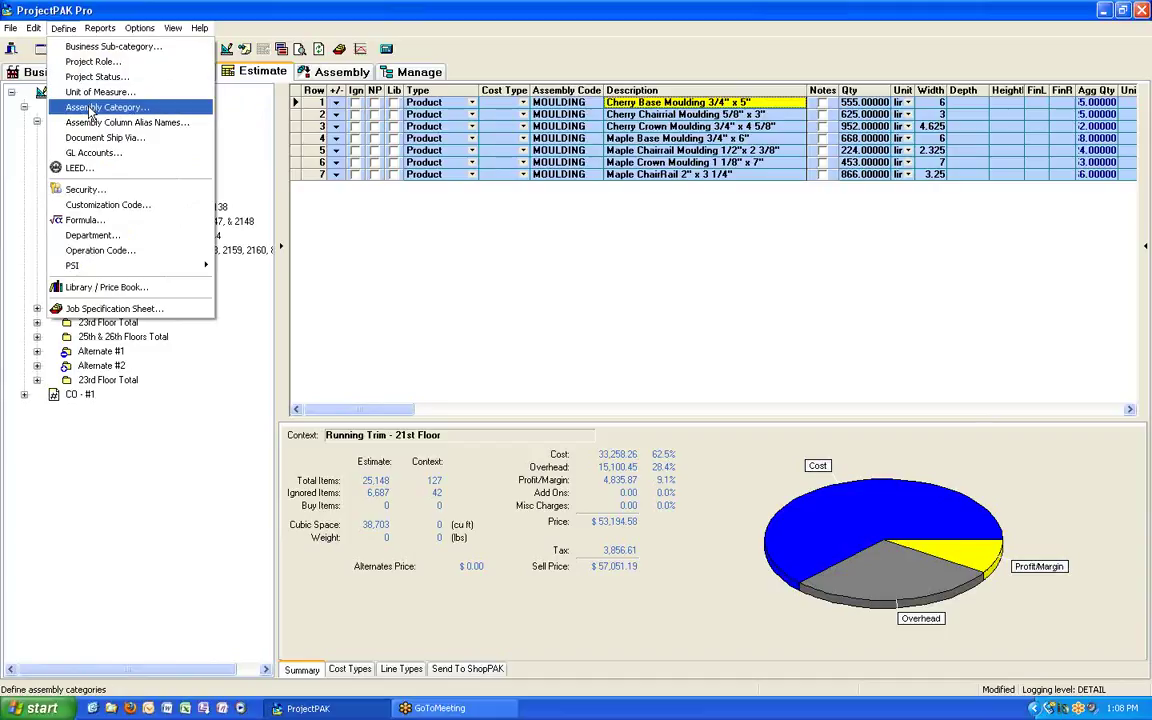
left_click(150, 124)
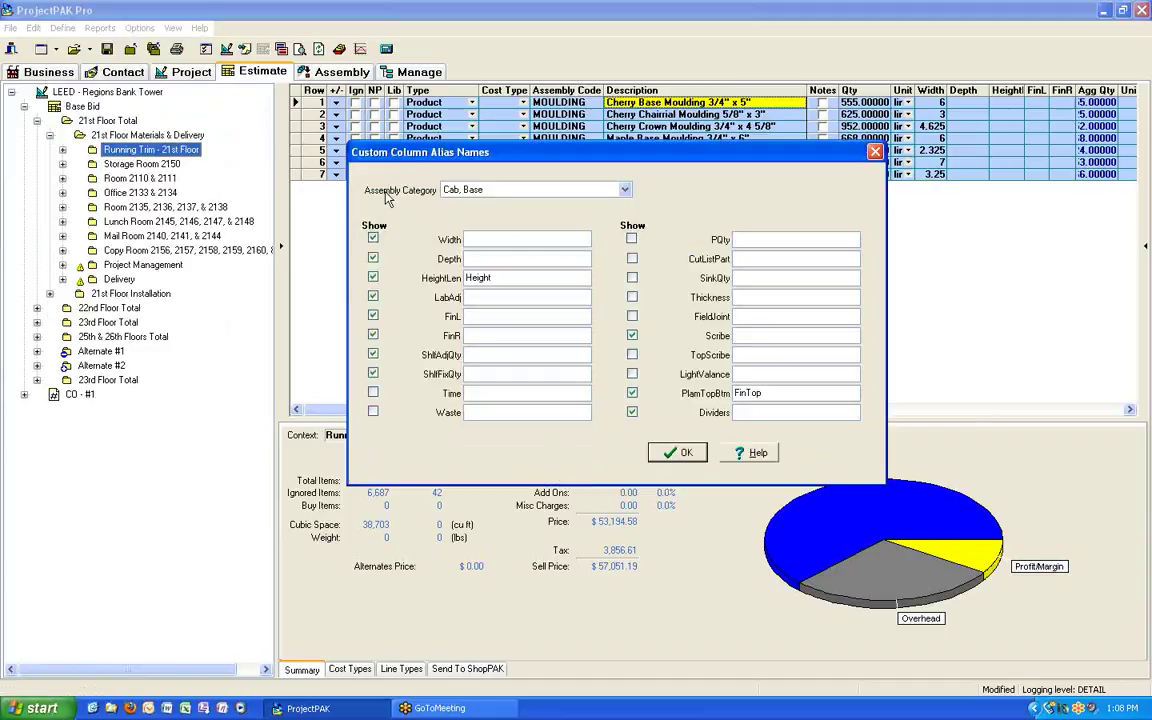
left_click(373, 258)
left_click(373, 258)
left_click(681, 456)
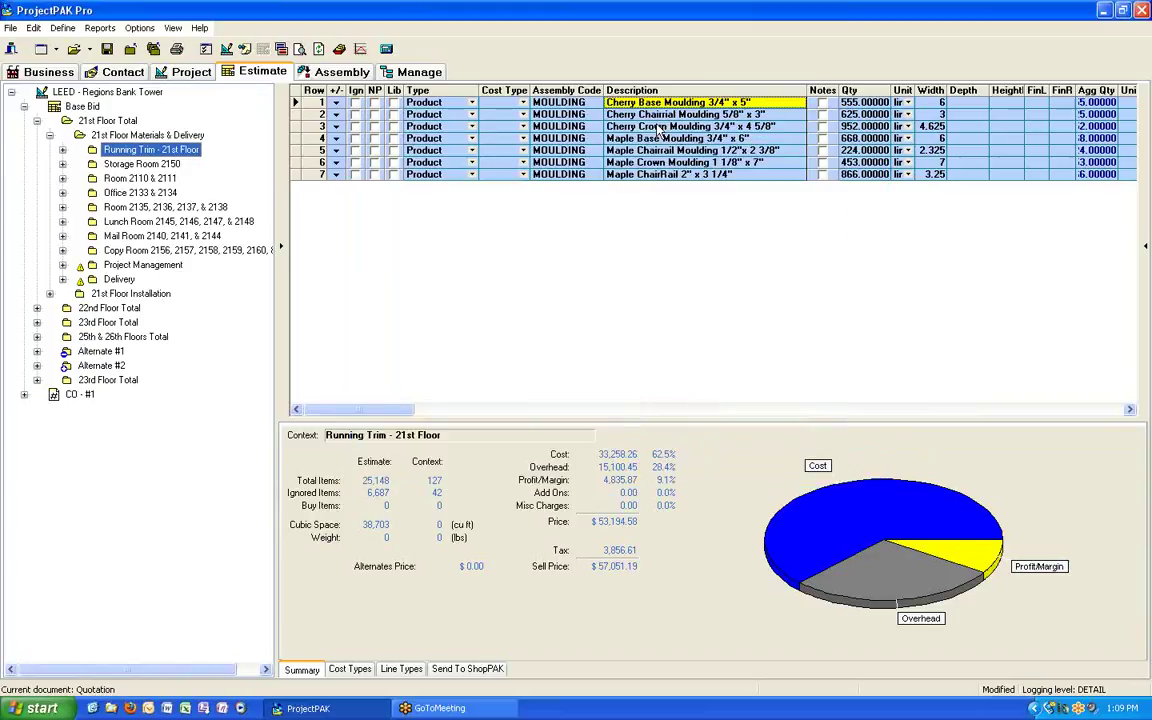
Review the Maple Base Moulding 3/4" x 6" details in its row editing form and close it without changes
right_click(698, 141)
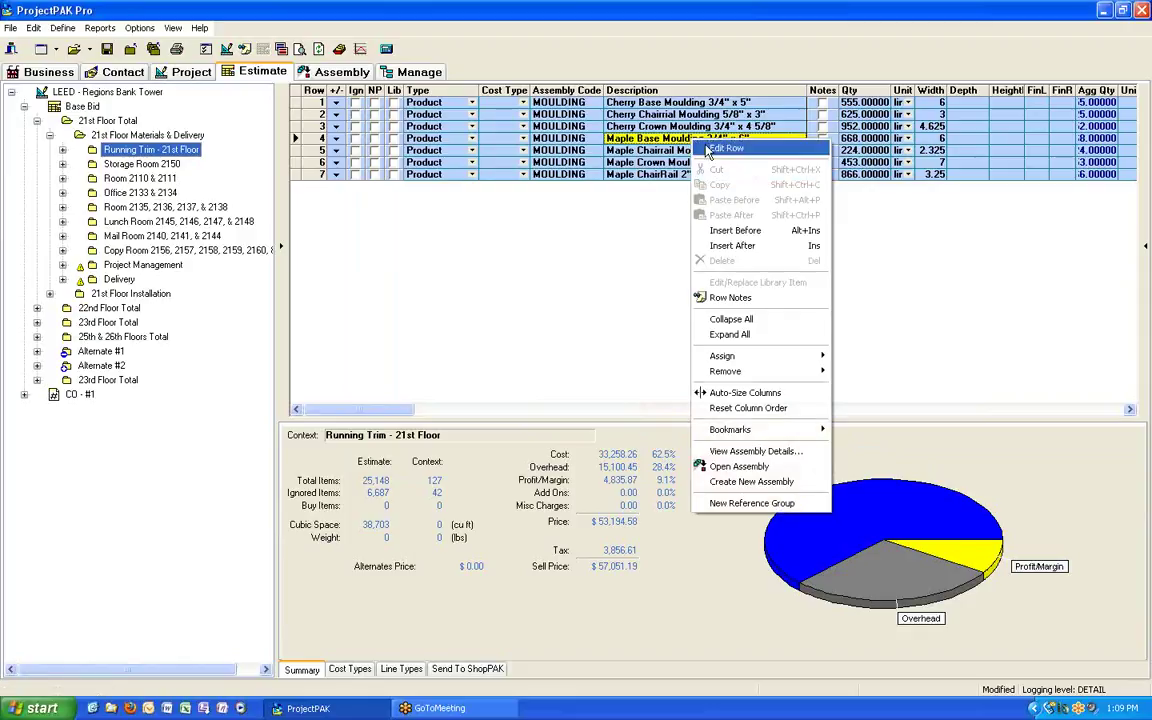
left_click(715, 148)
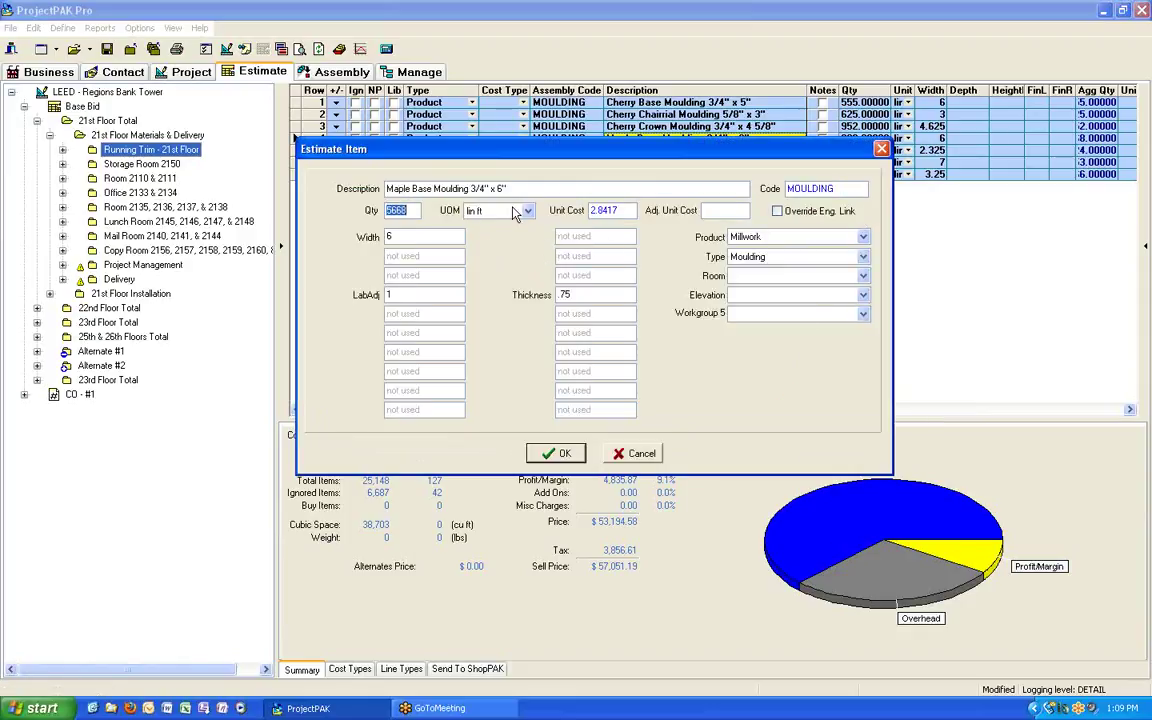
left_click(640, 455)
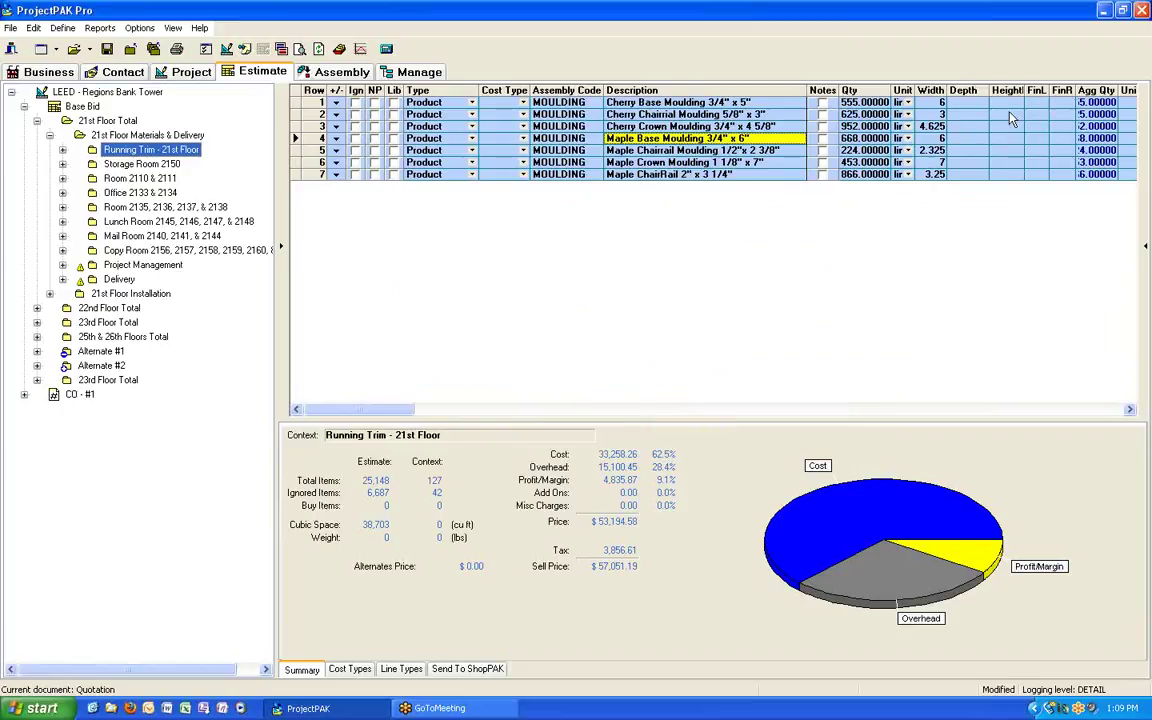
Examine which columns are hidden or displayed in the estimate settings and leave the settings without changes
left_click(206, 48)
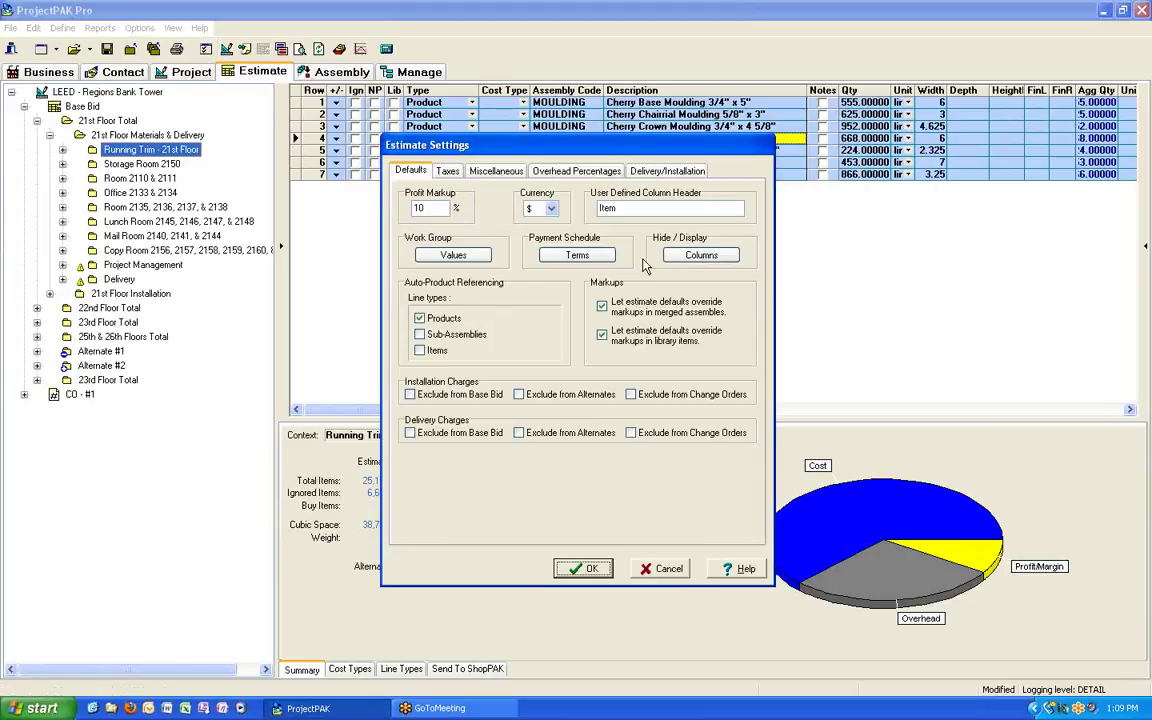
left_click(688, 256)
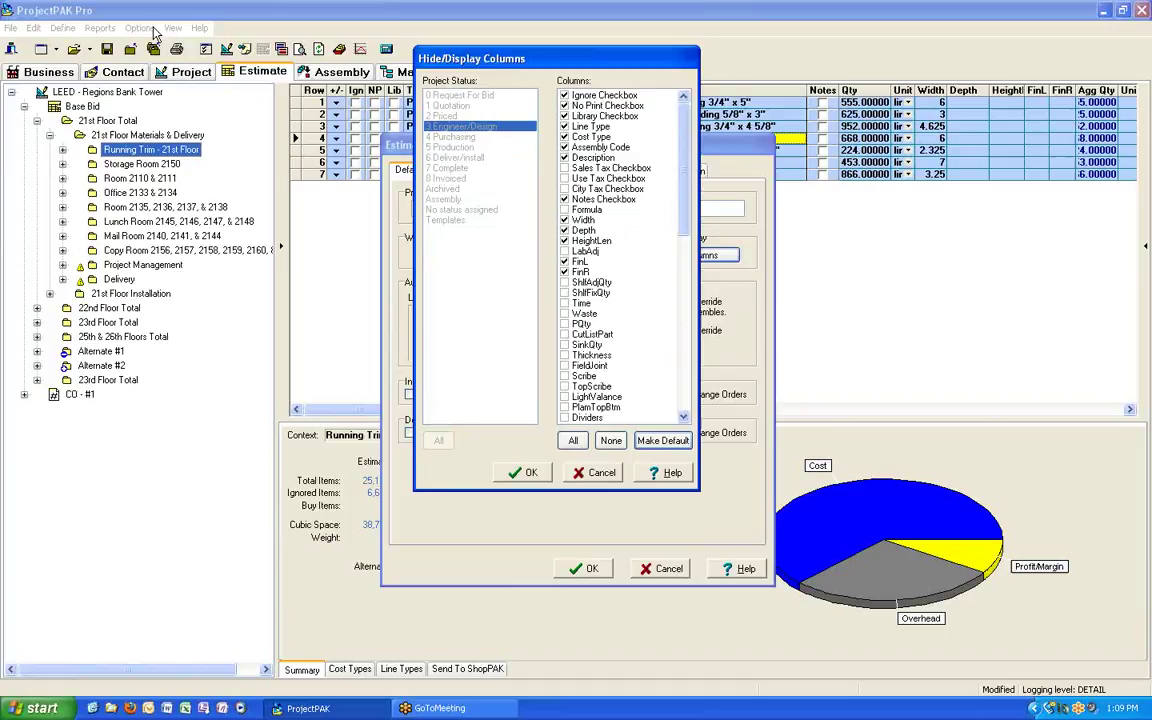
left_click(600, 474)
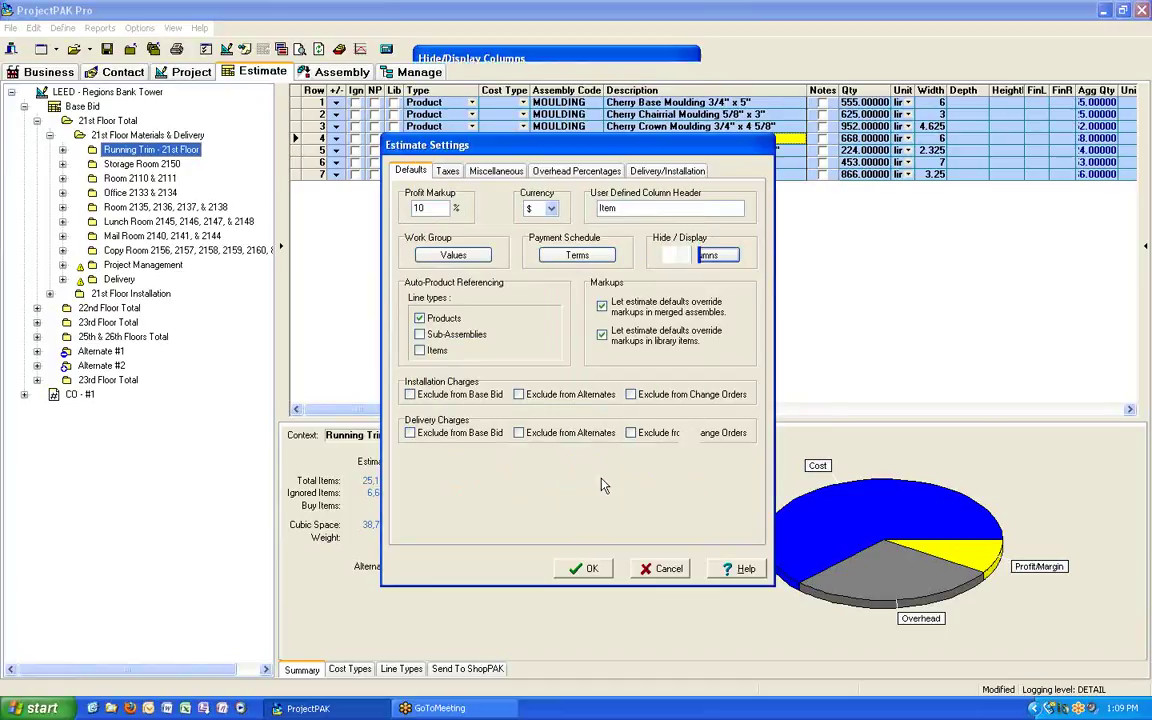
left_click(666, 569)
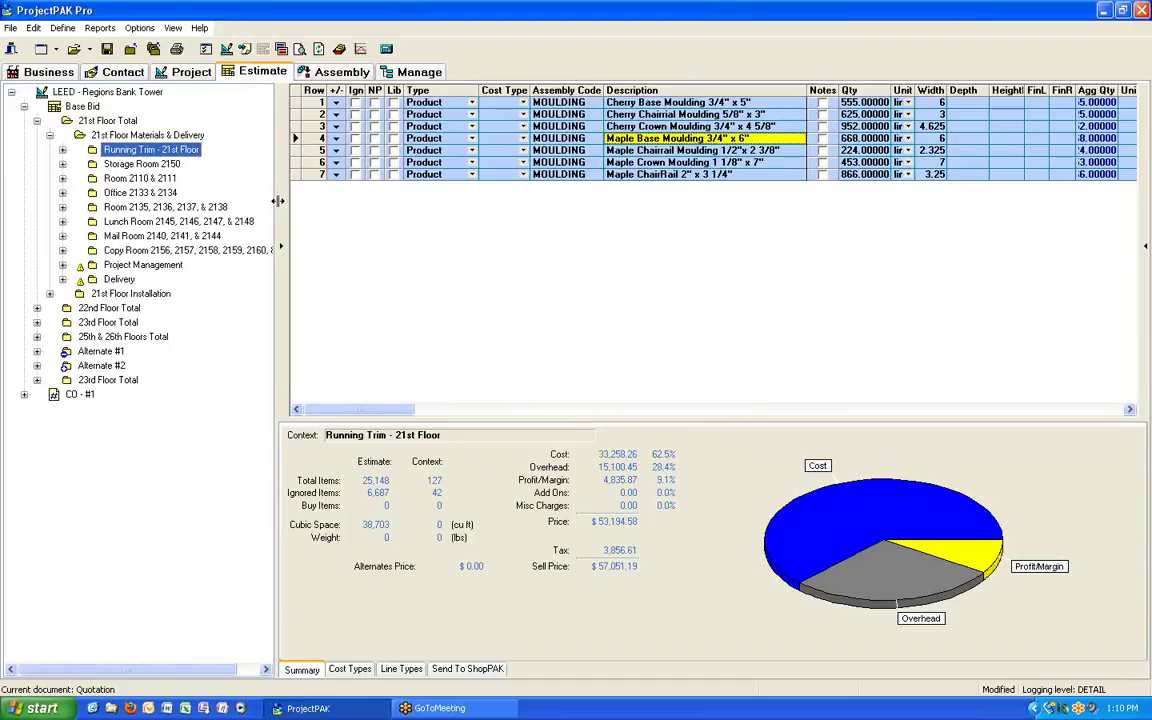
In Storage Room 2150's B1D1D base cabinet, choose Pull 96mm Satin Nickel Bar as the library replacement for Pull 4" Wire Satin Chrome
left_click(62, 164)
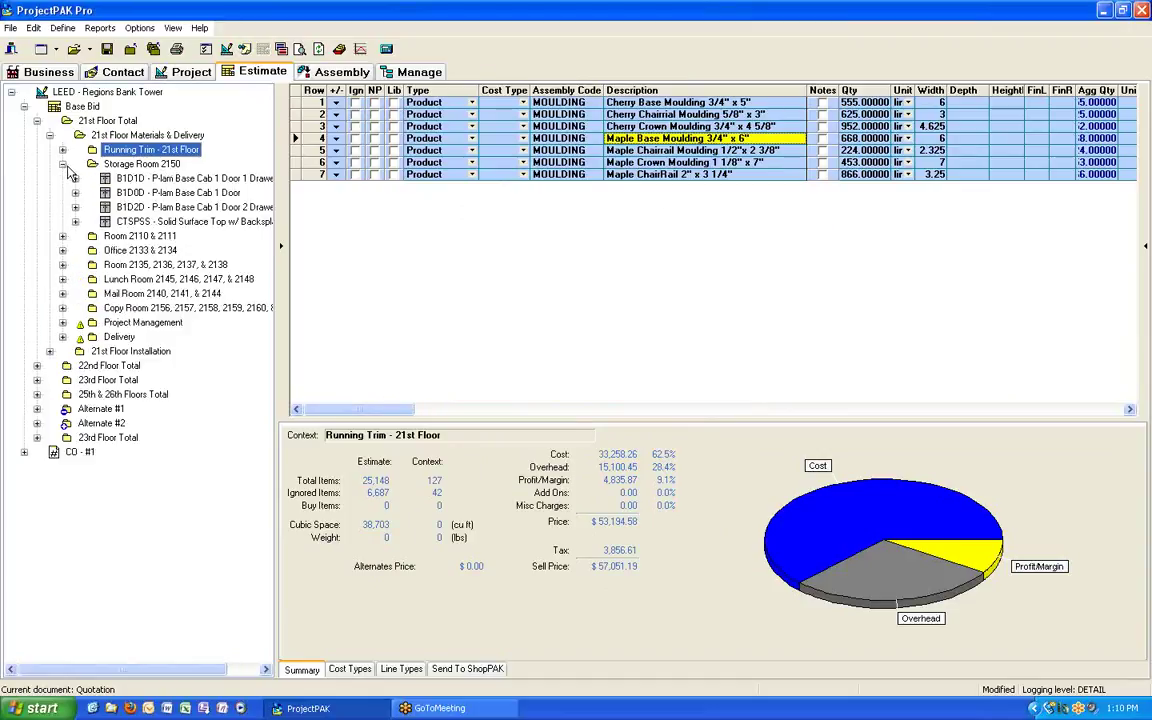
left_click(146, 178)
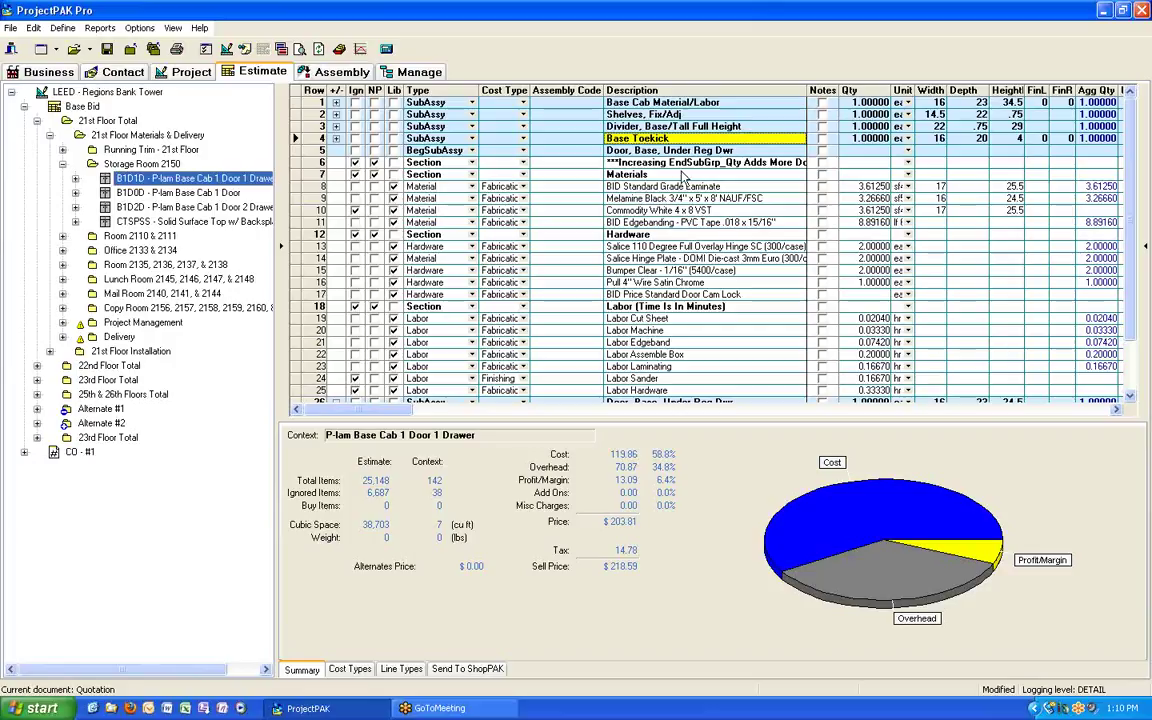
double_click(655, 285)
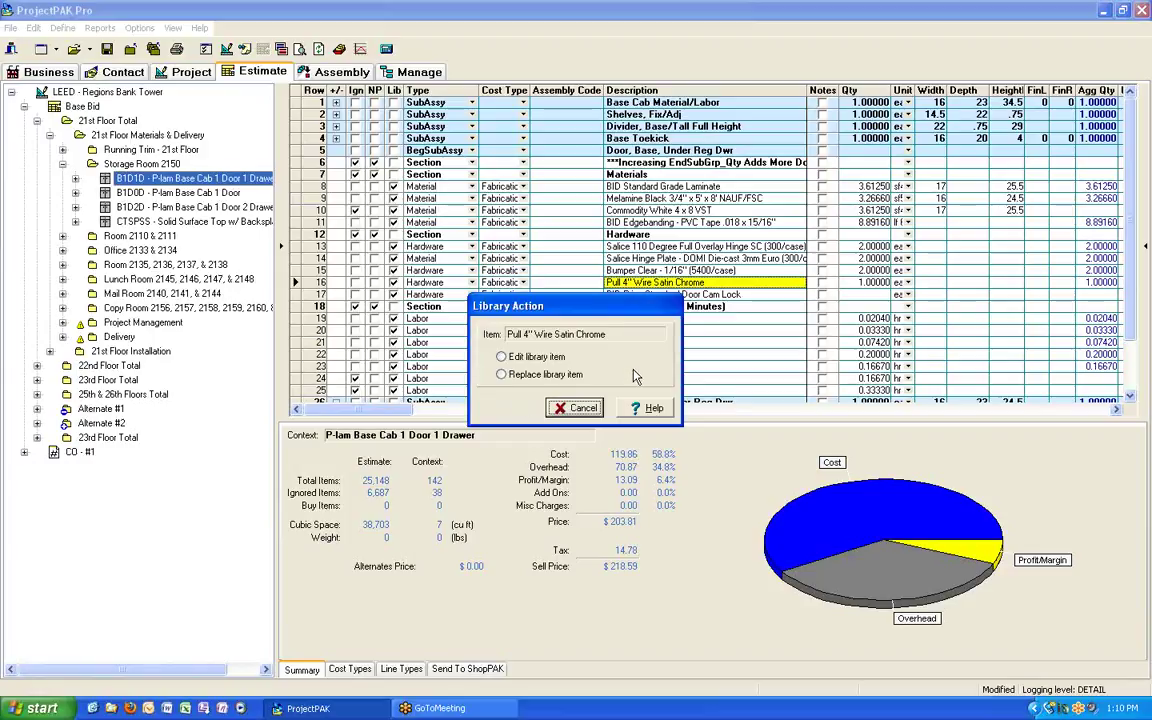
left_click(501, 375)
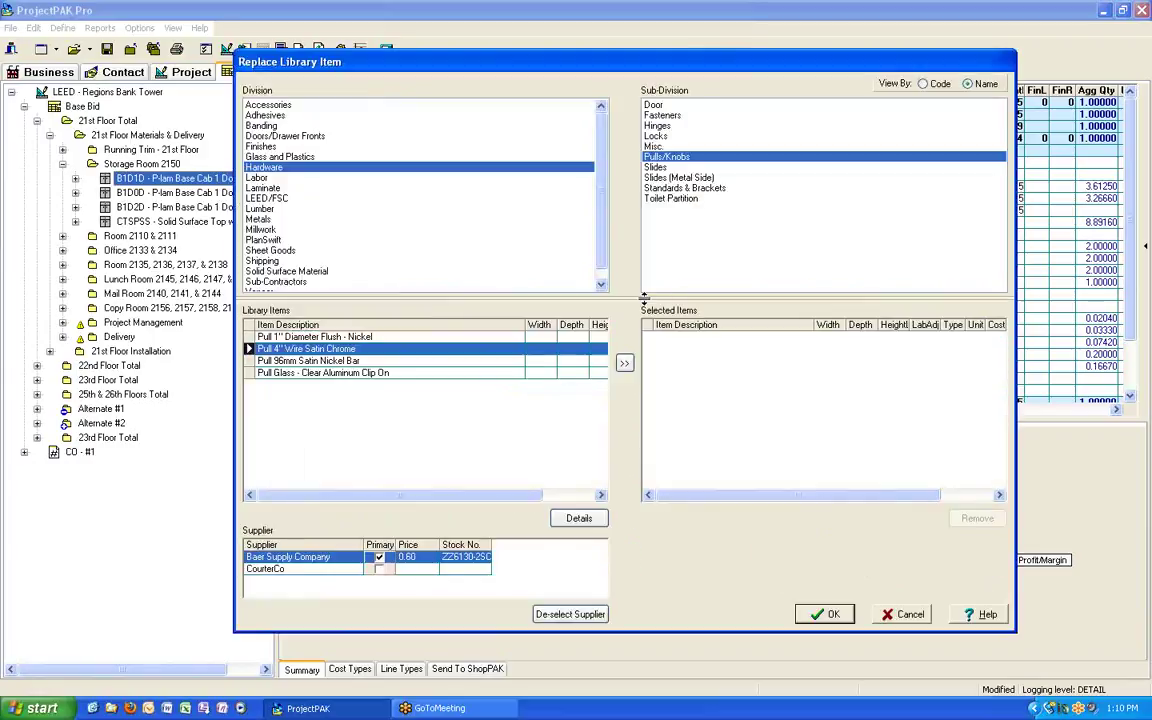
left_click(324, 363)
double_click(324, 363)
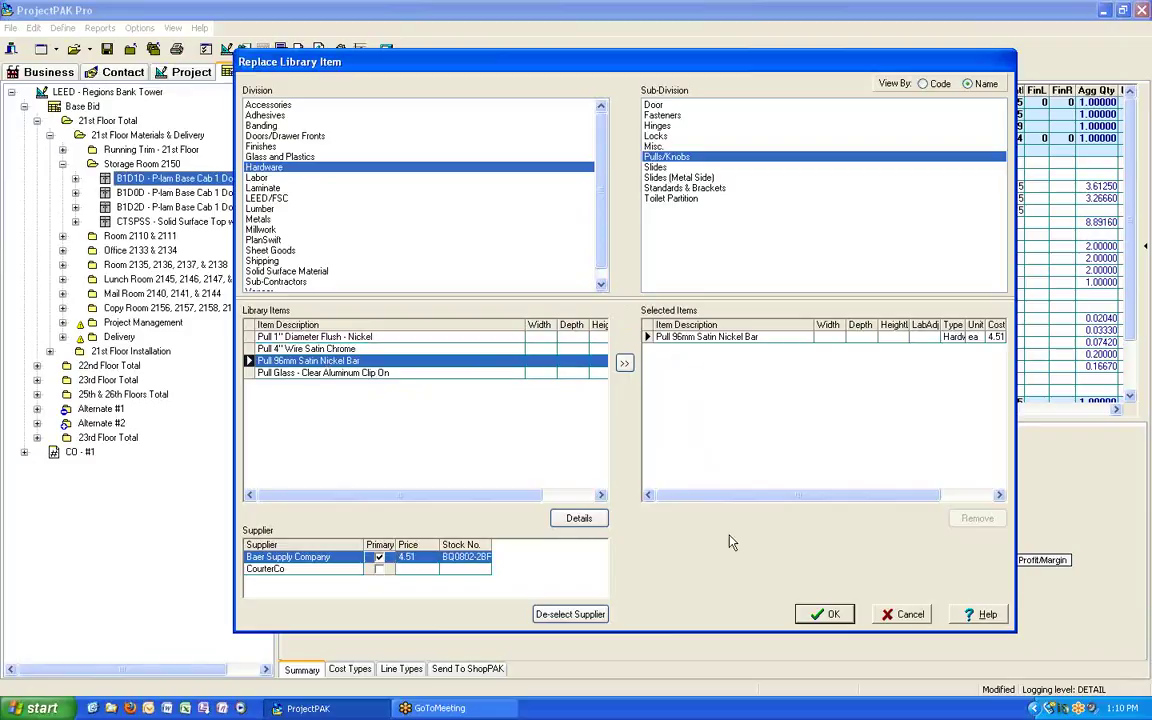
left_click(824, 615)
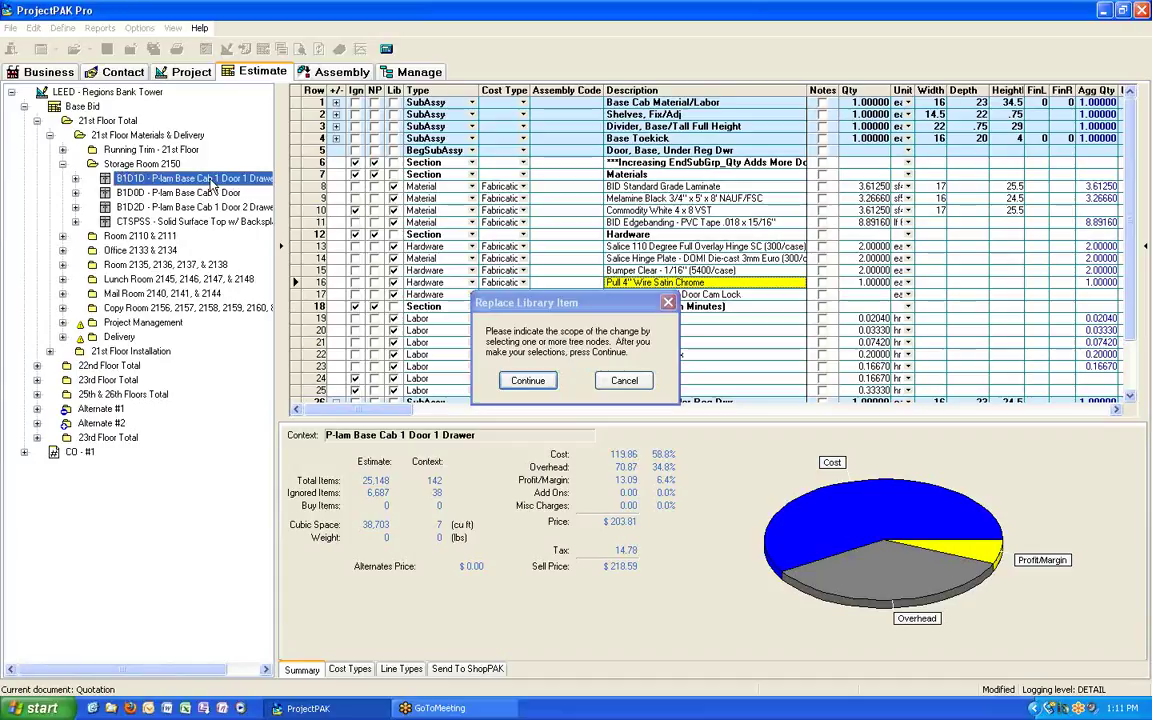
Set the scope of the pull replacement to 21st Floor Total
left_click(130, 164)
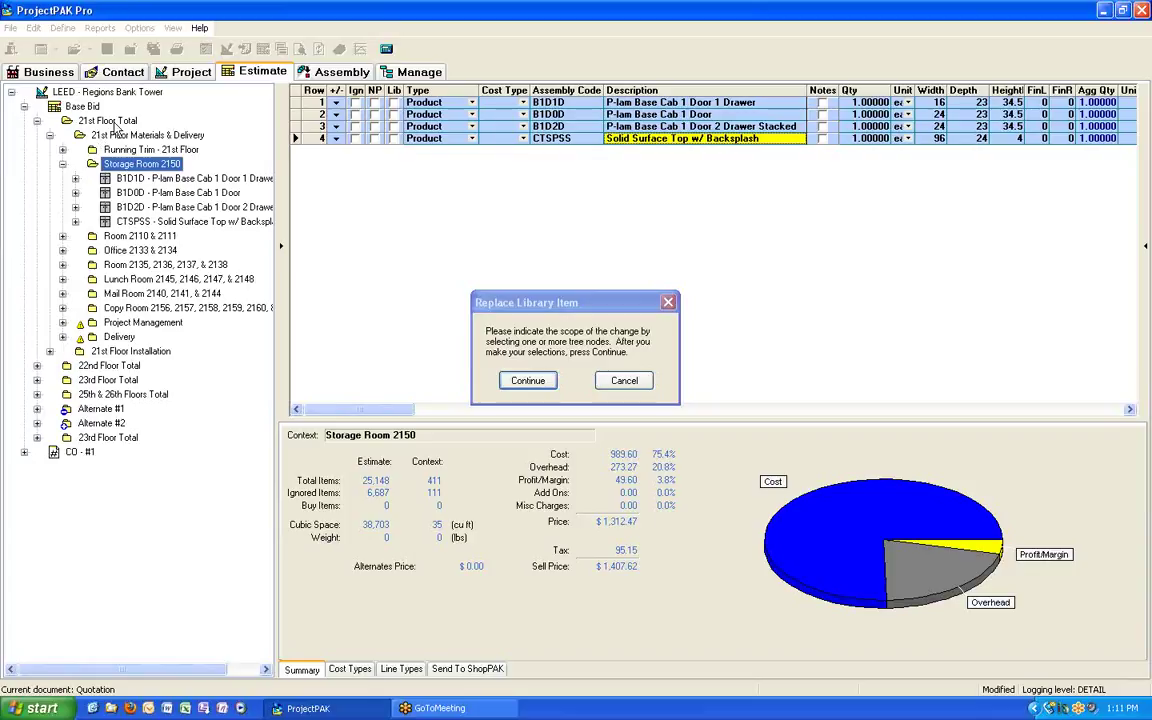
left_click(112, 122)
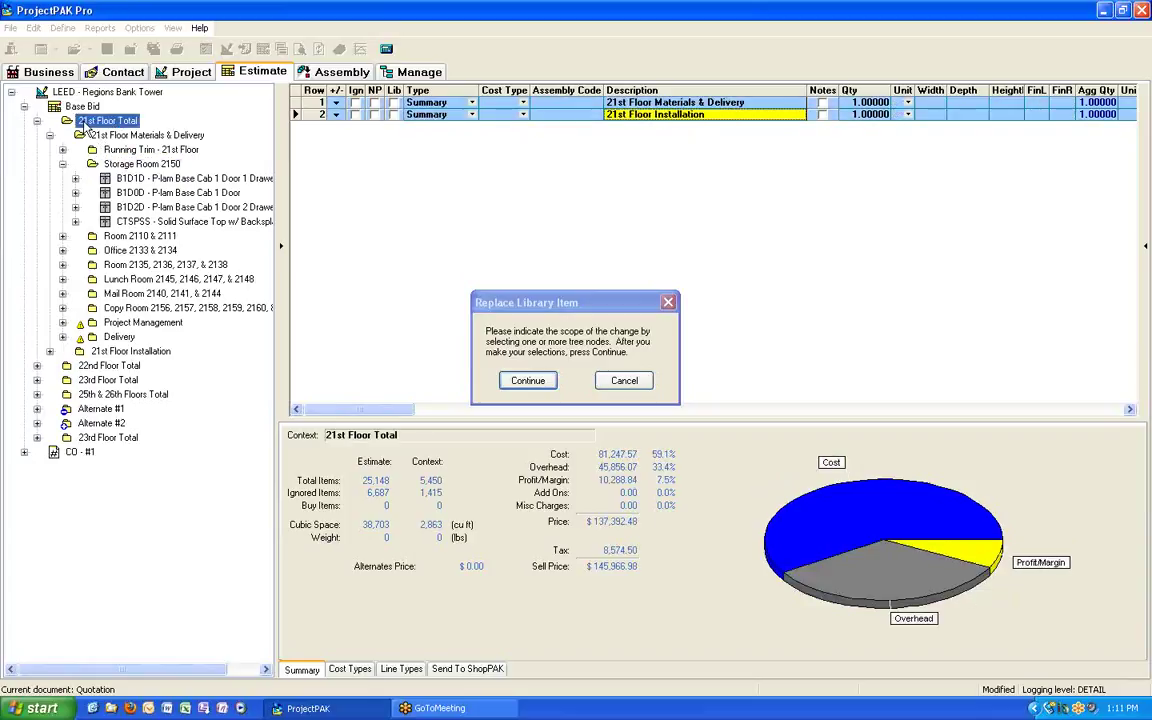
left_click(526, 381)
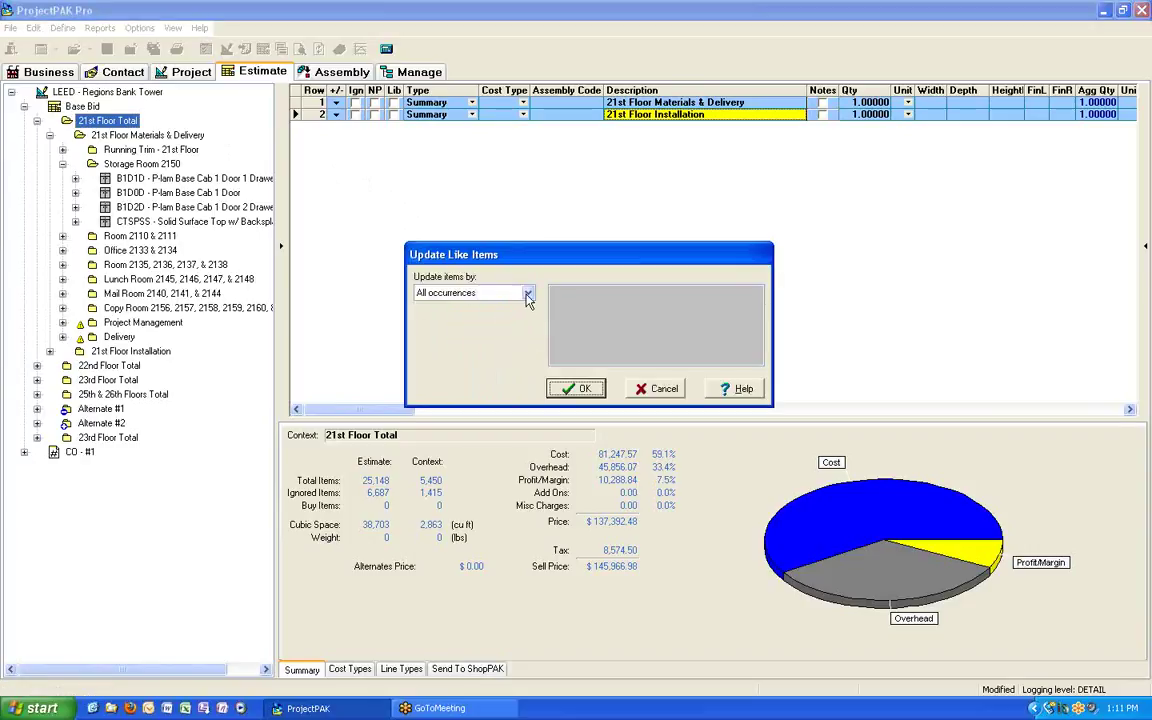
Update like items by all occurrences to apply the pull replacement, and collapse the 21st Floor Total group
left_click(527, 293)
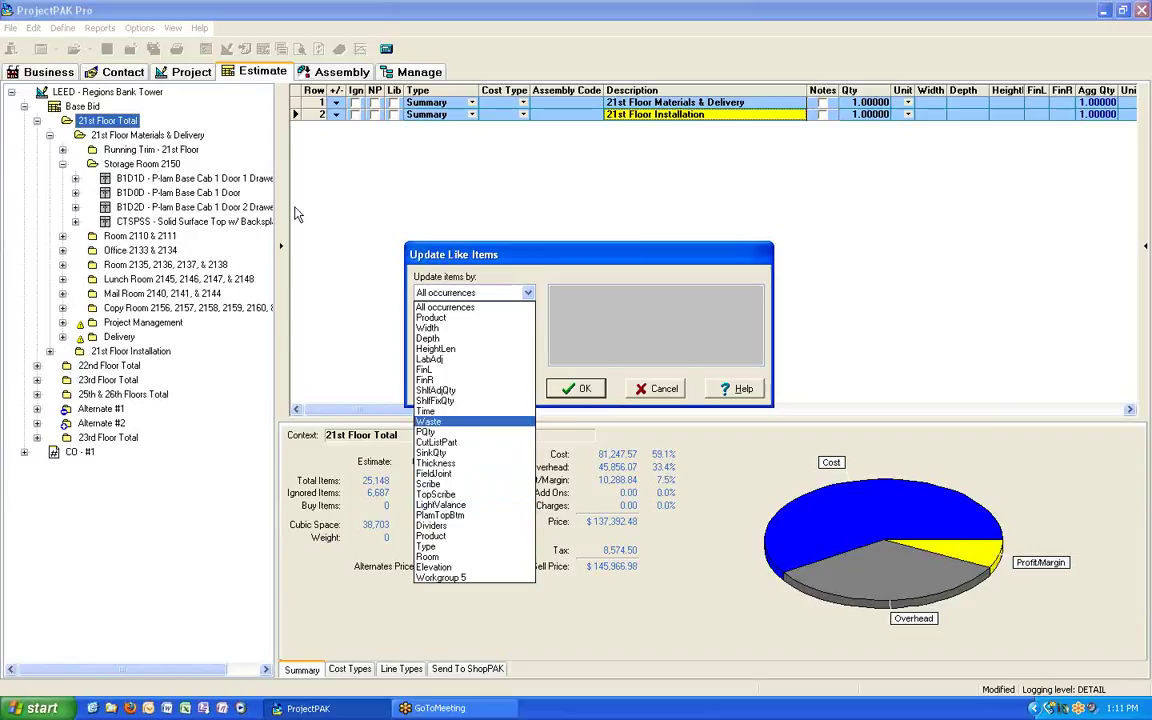
left_click(445, 320)
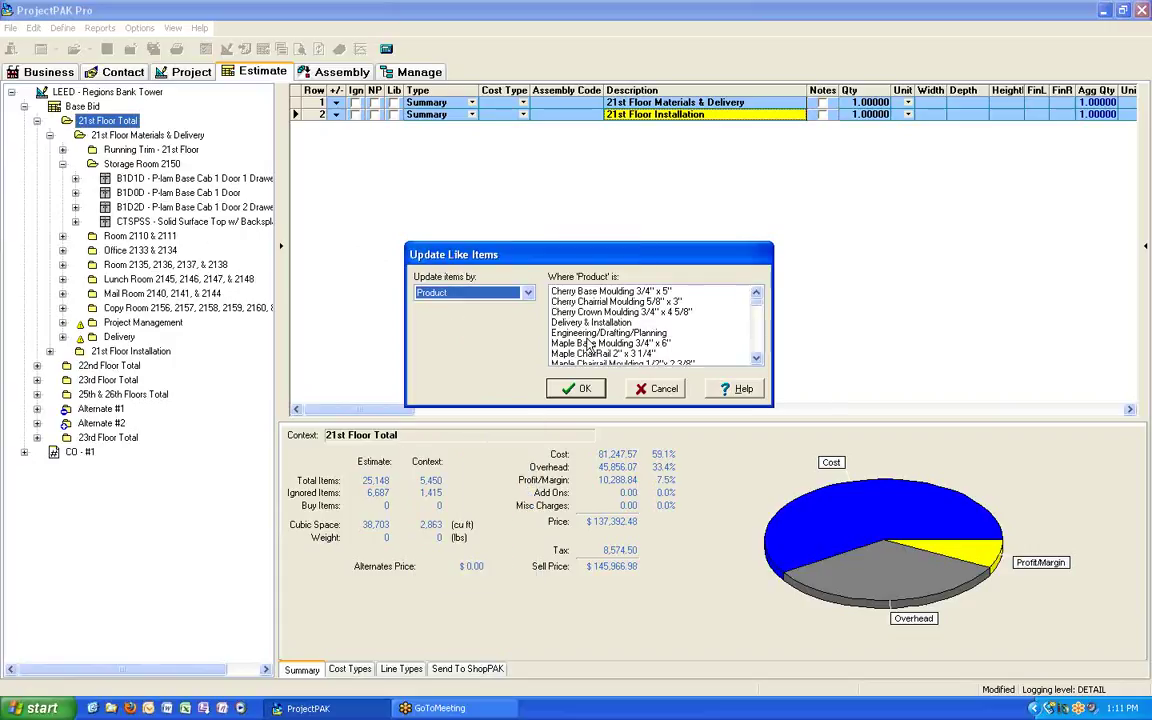
left_click(480, 292)
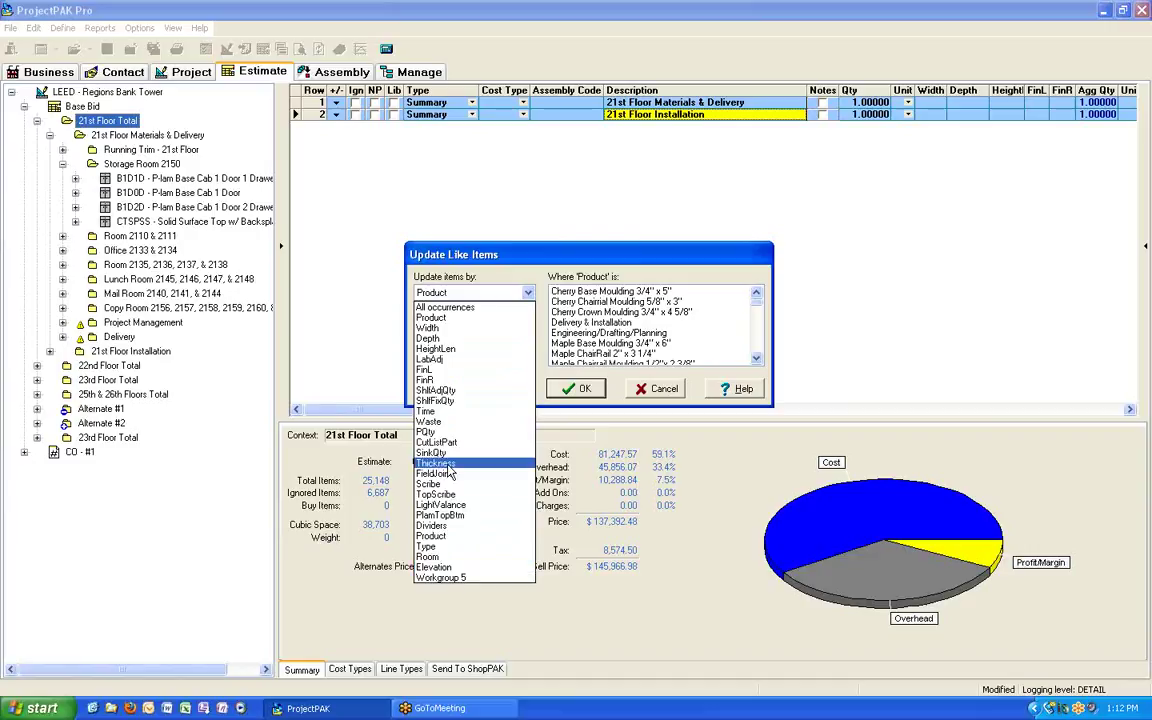
left_click(455, 309)
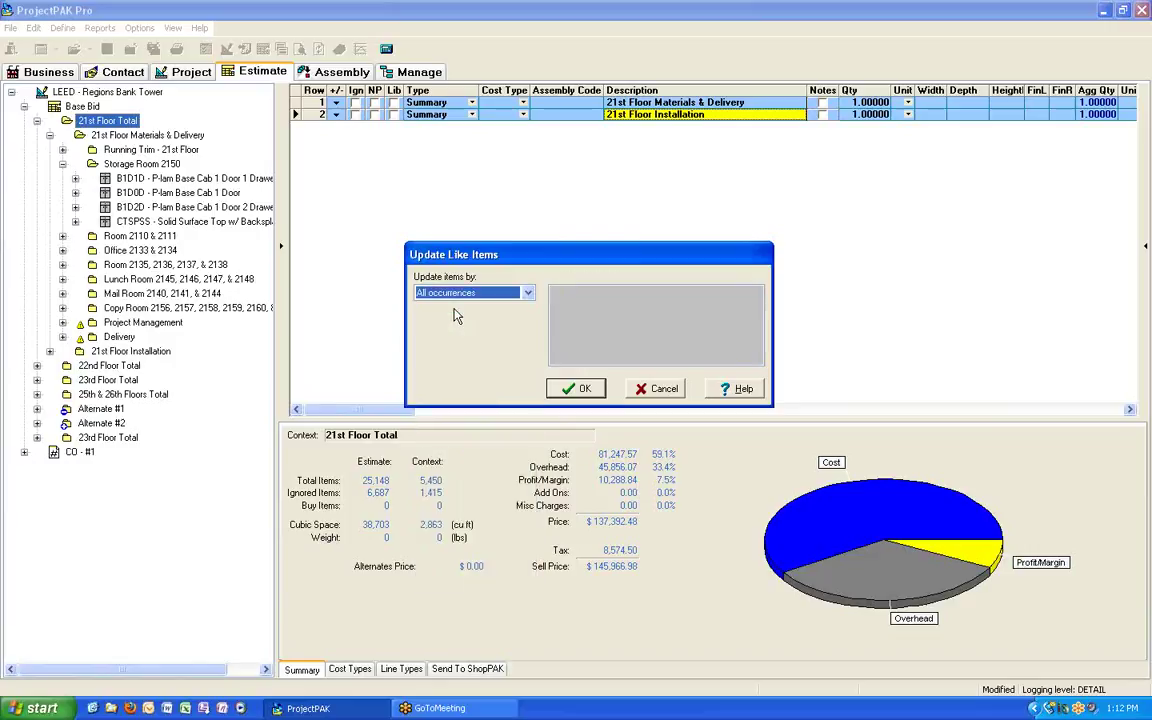
left_click(571, 390)
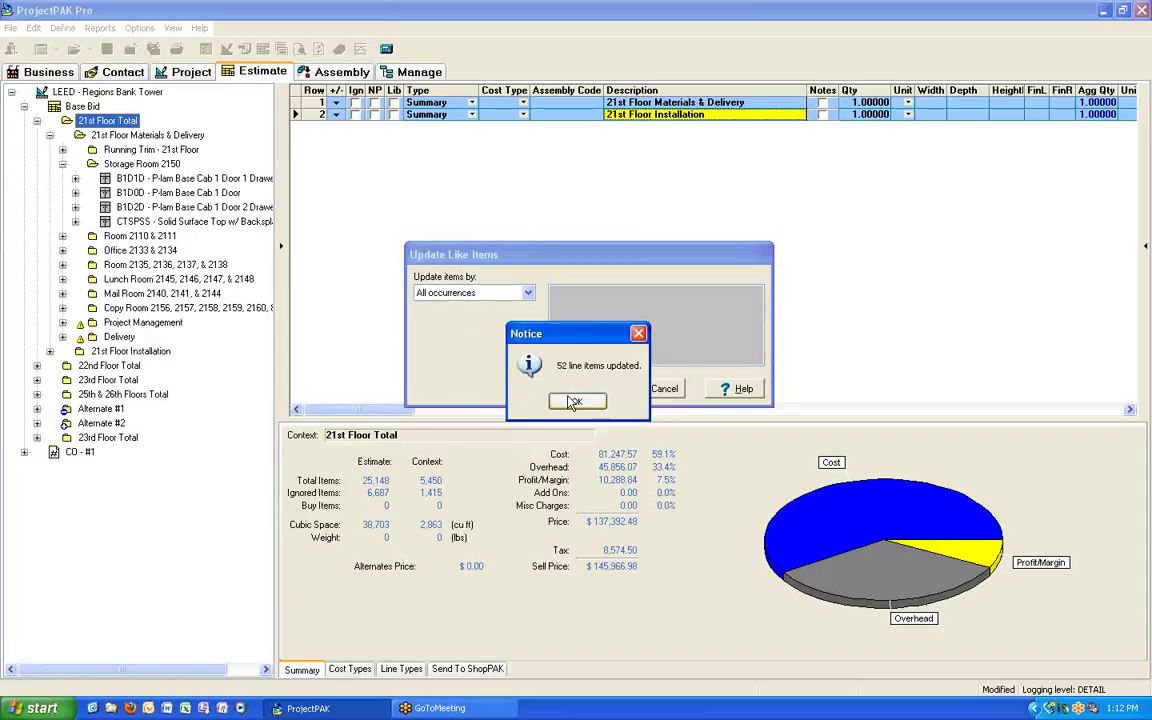
left_click(574, 401)
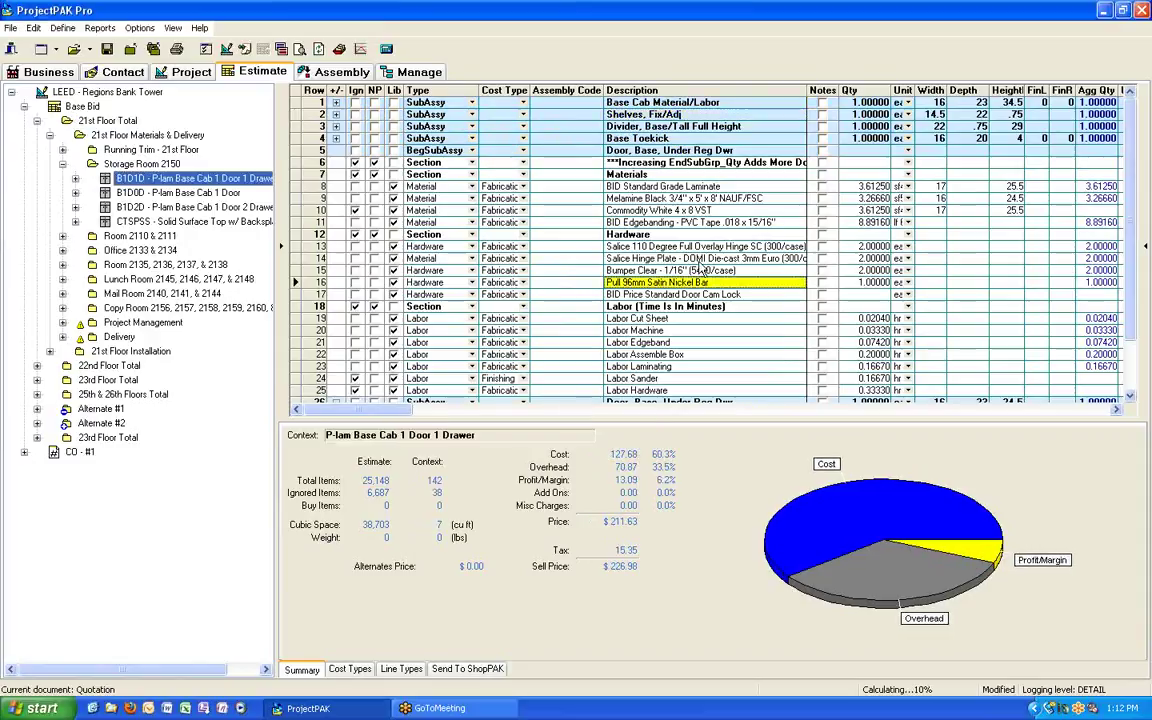
left_click(37, 121)
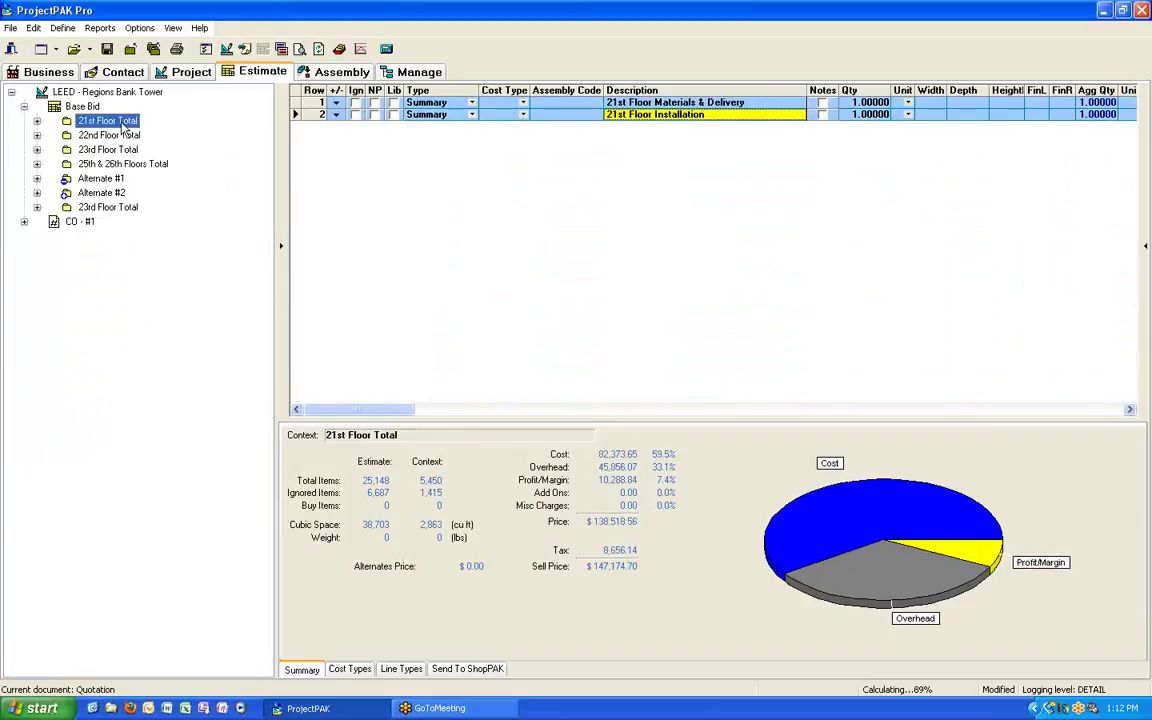
Open the W1D wall cabinet in Room 2222, 2223, 2224, 2225 & 2226 on the 22nd floor and expand down to its door hardware
left_click(37, 135)
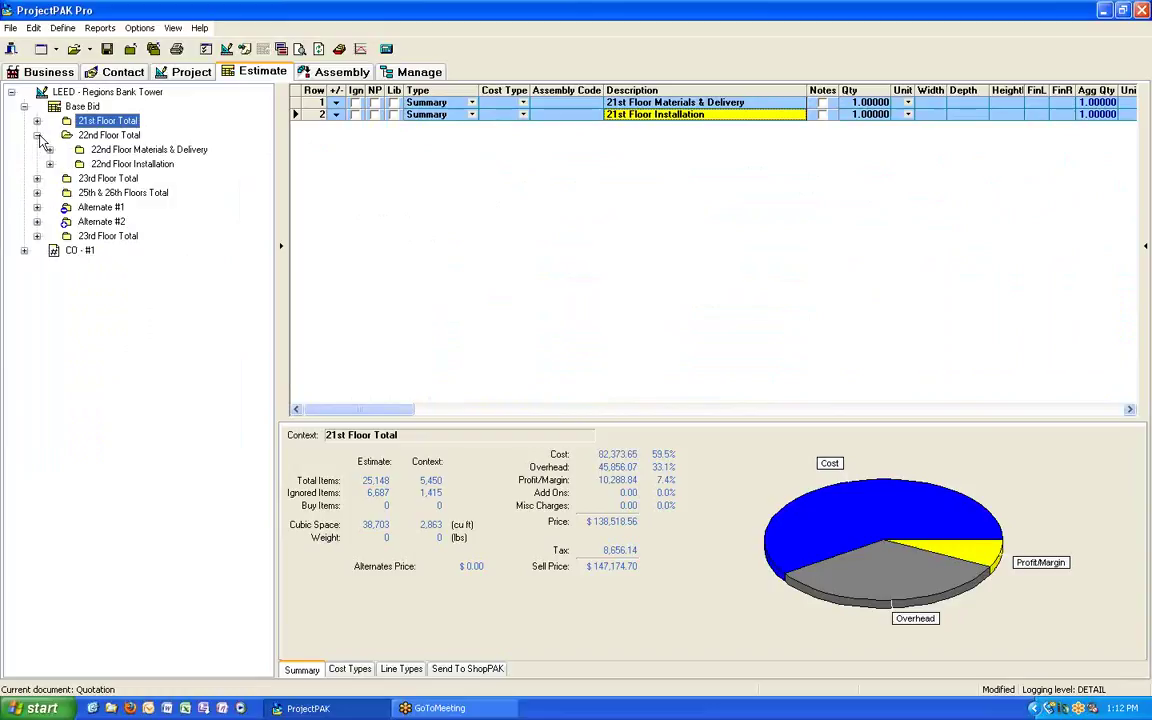
left_click(49, 149)
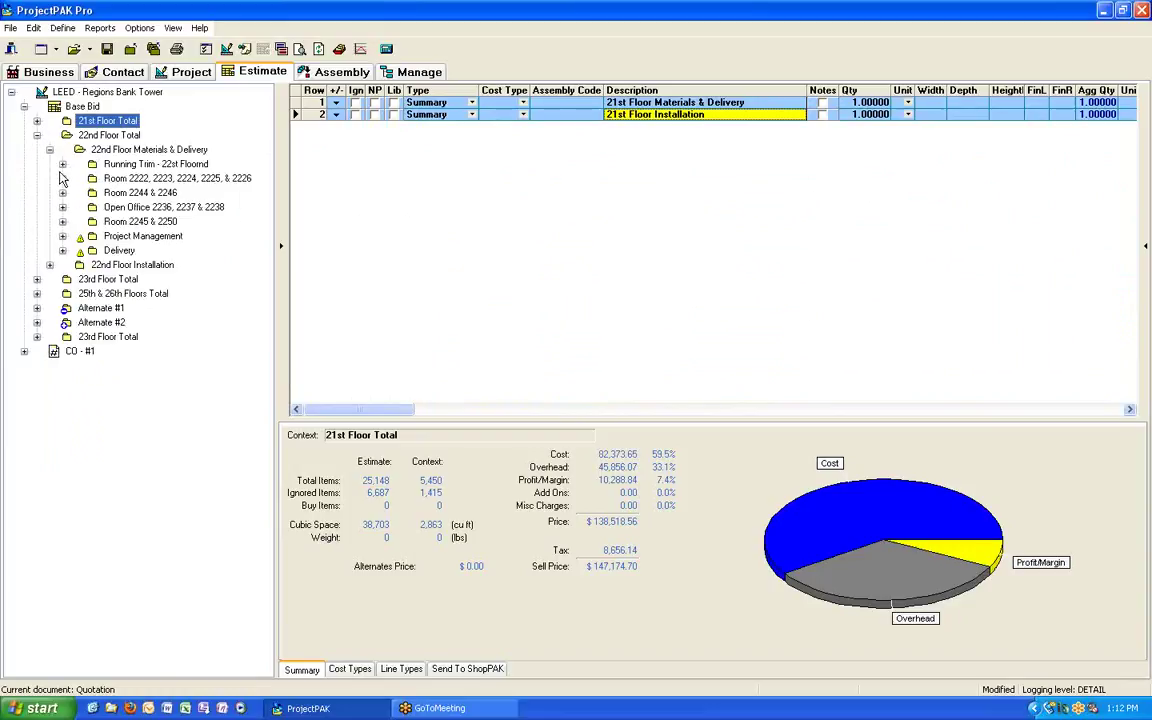
left_click(62, 178)
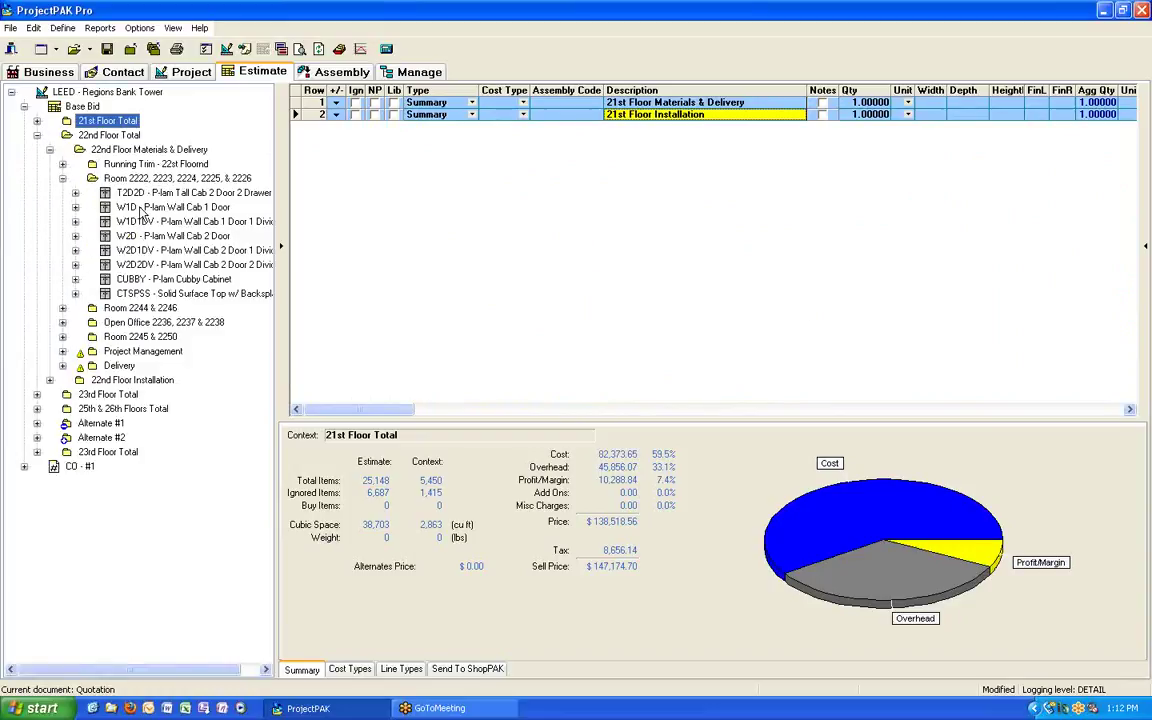
left_click(150, 207)
left_click(337, 104)
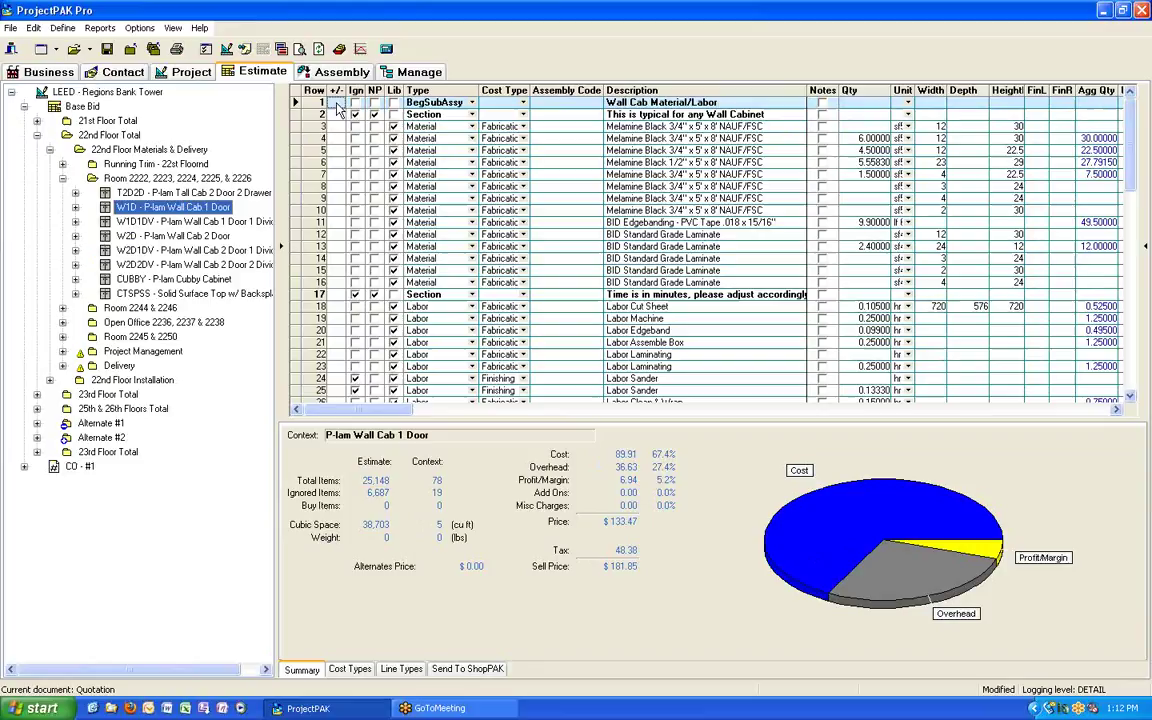
left_click(641, 284)
scroll(643, 293, "down", 12)
scroll(643, 293, "down", 1)
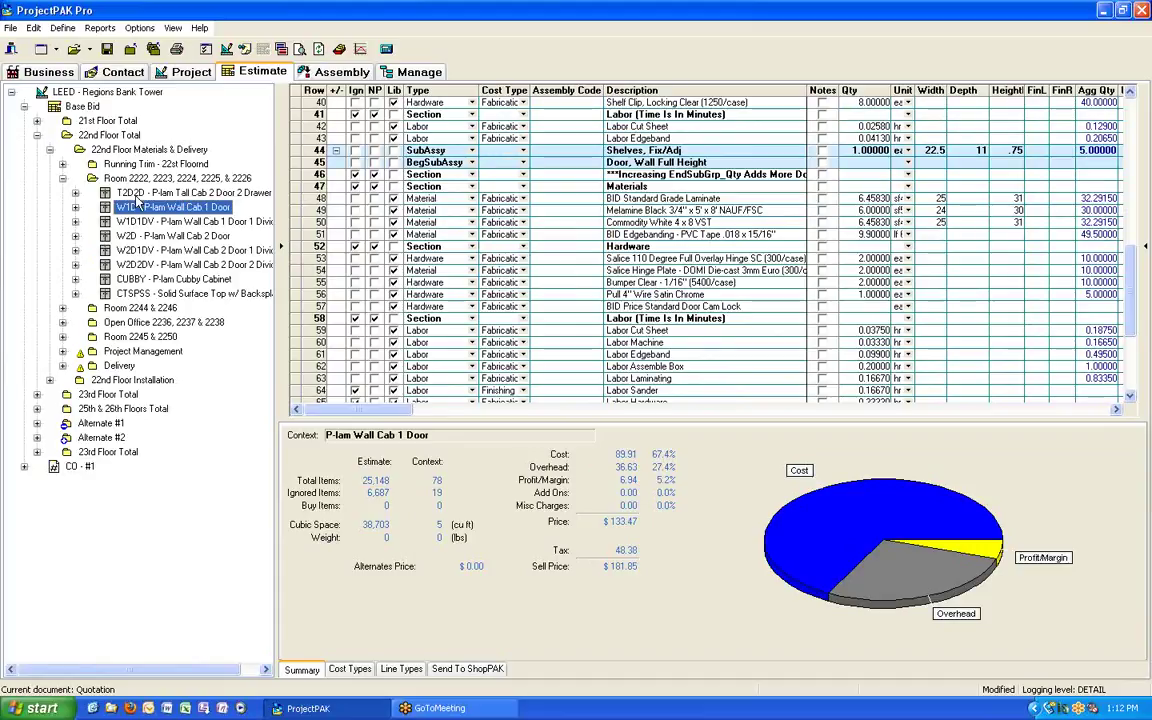
Choose Pull 96mm Satin Nickel Bar as the library replacement for Pull 4" Wire Satin Chrome in the full-height wall door
left_click(662, 296)
double_click(662, 298)
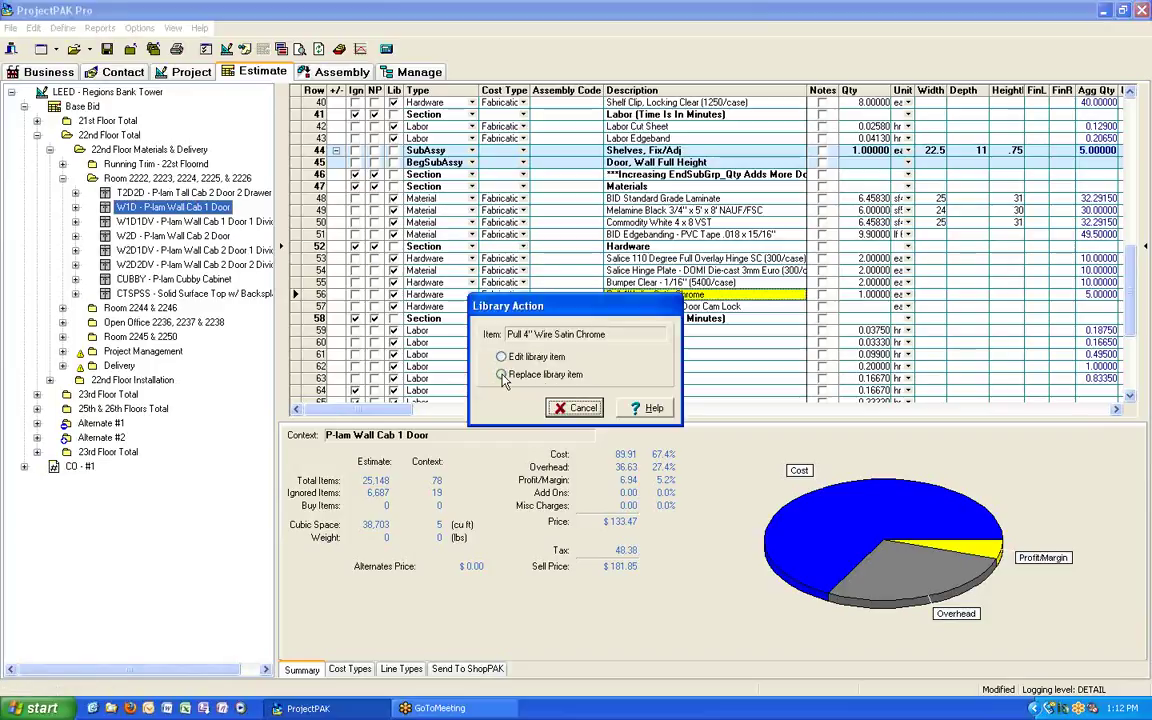
left_click(502, 375)
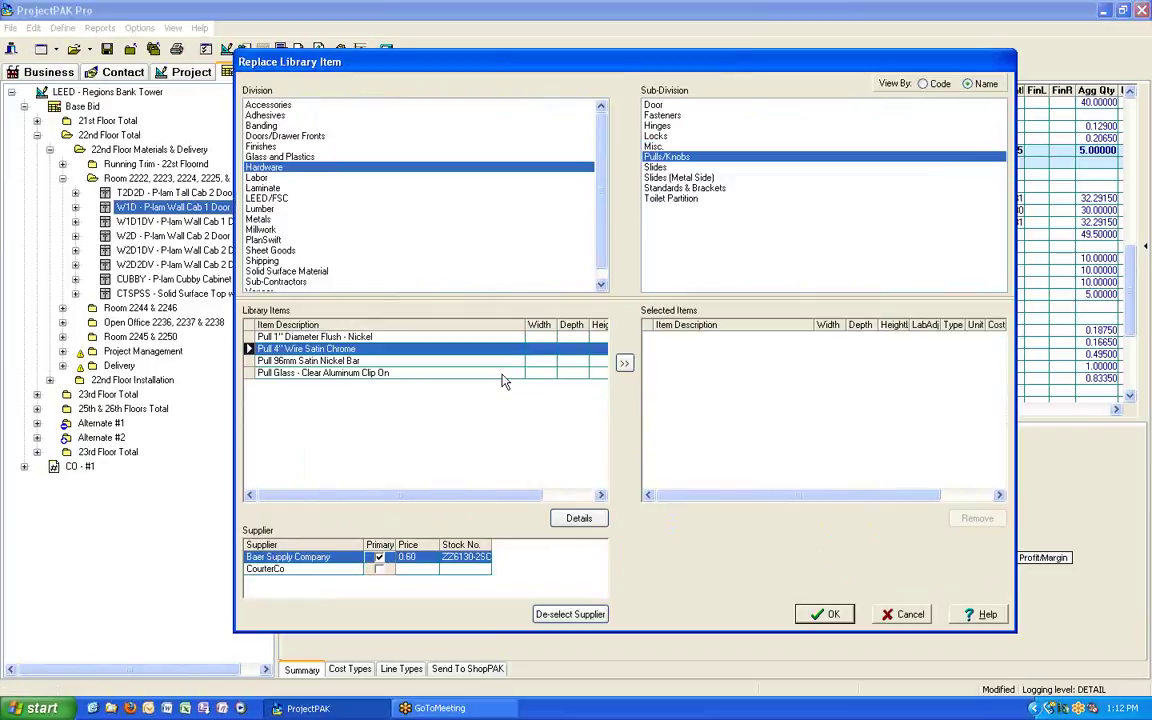
double_click(308, 360)
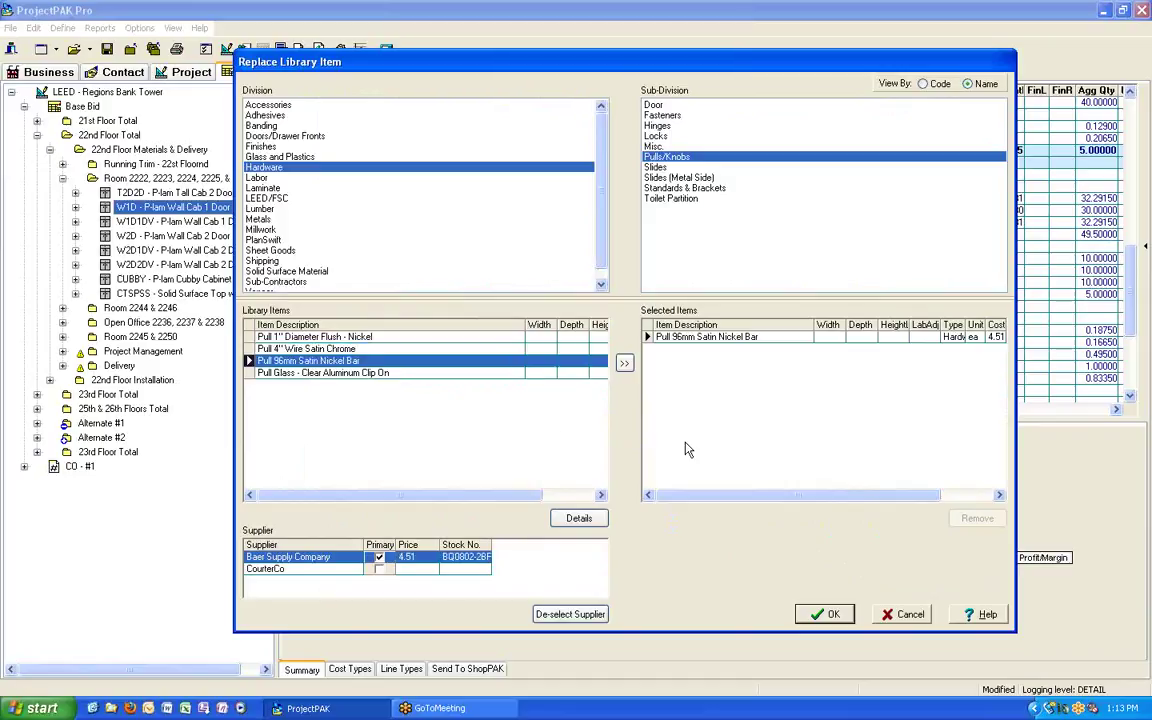
left_click(826, 614)
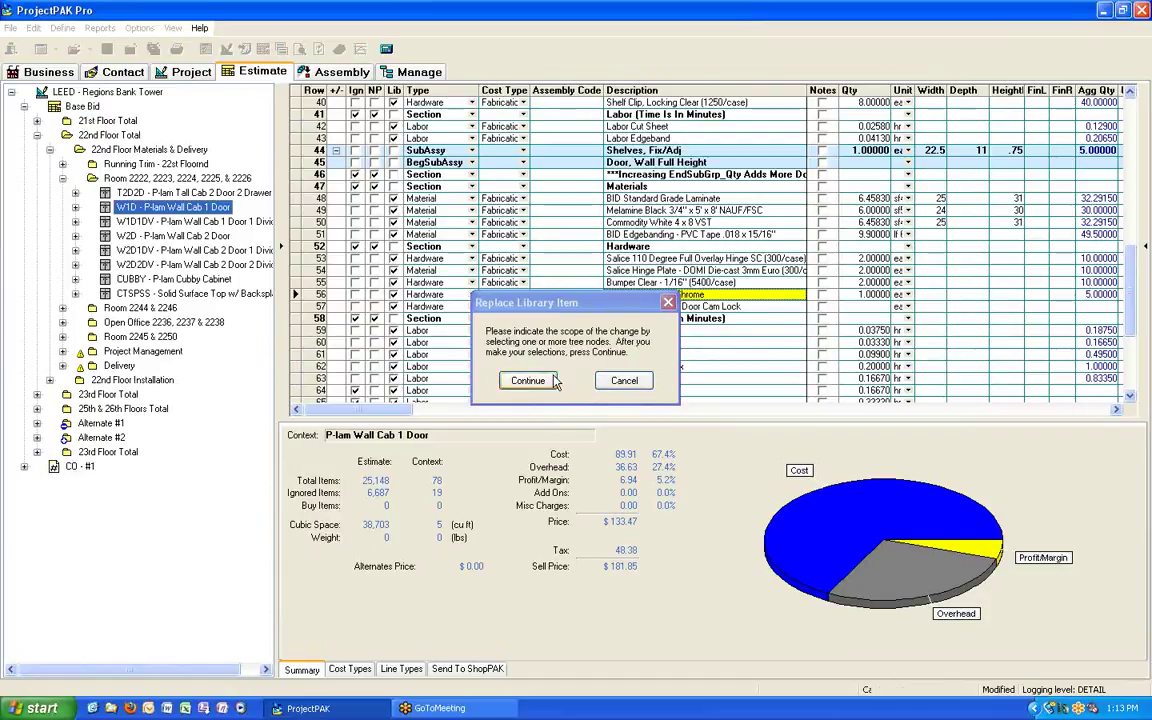
Set the scope of the pull replacement to 22nd Floor Total and the first 23rd Floor Total
left_click(92, 137)
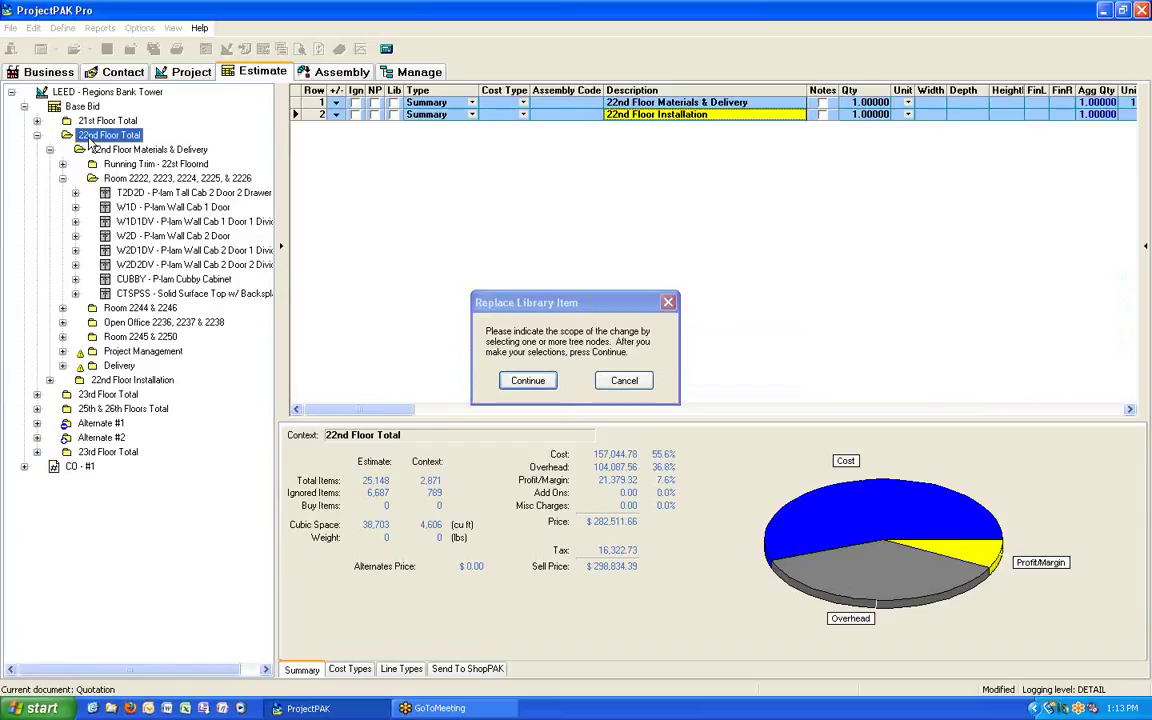
left_click(100, 395)
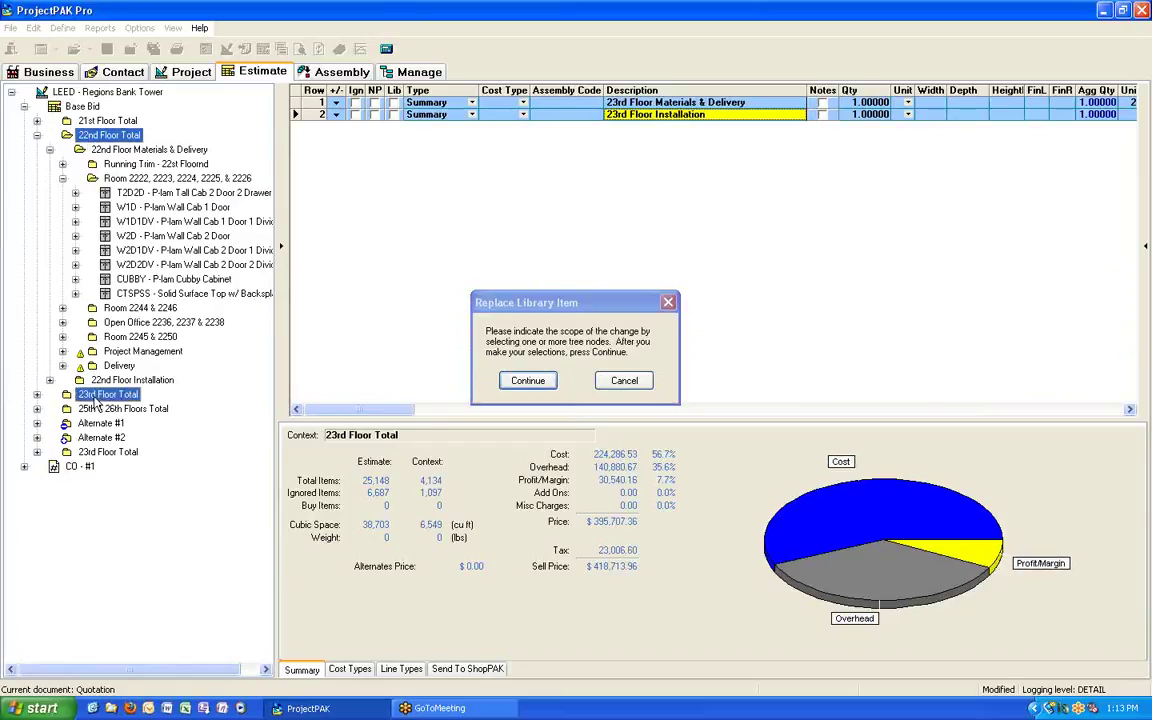
left_click(525, 381)
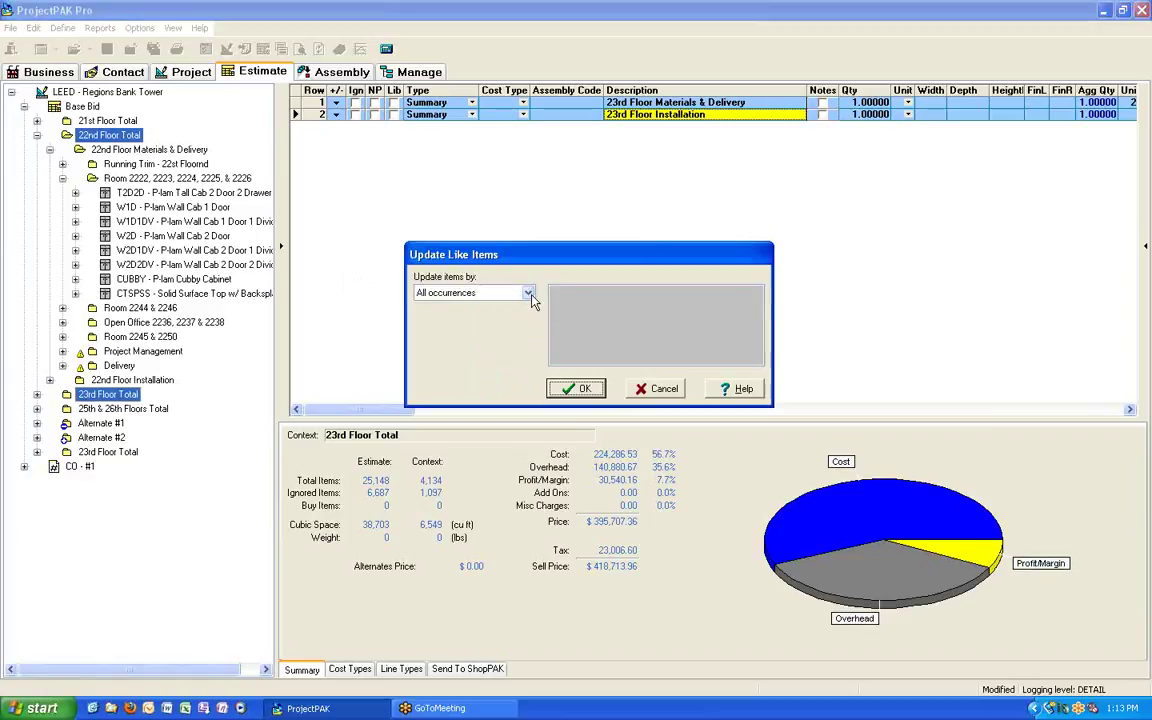
Try updating like items by Product, and switch the criterion back to All occurrences
left_click(529, 294)
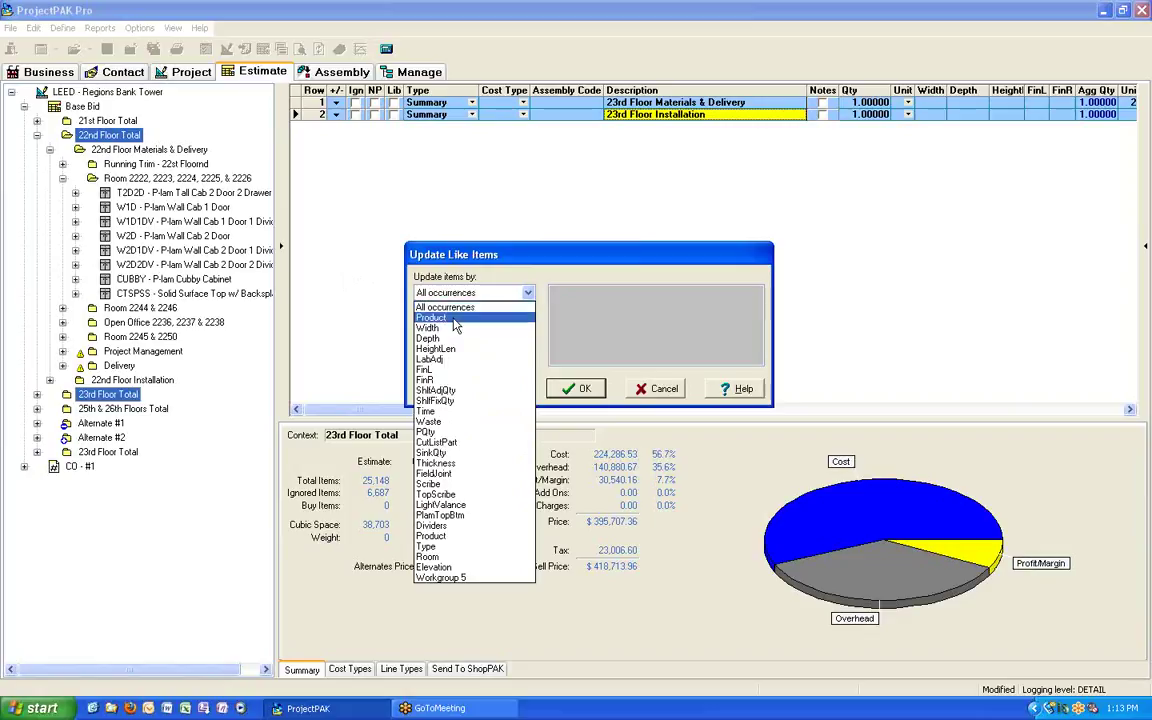
left_click(432, 538)
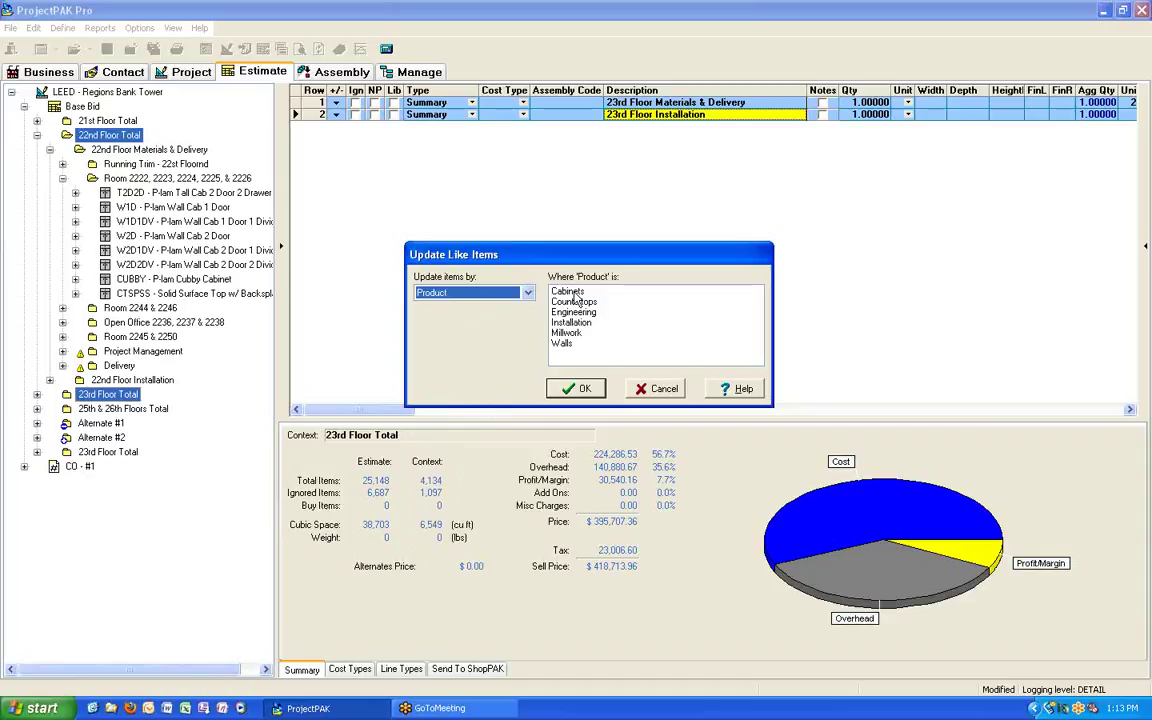
left_click(528, 292)
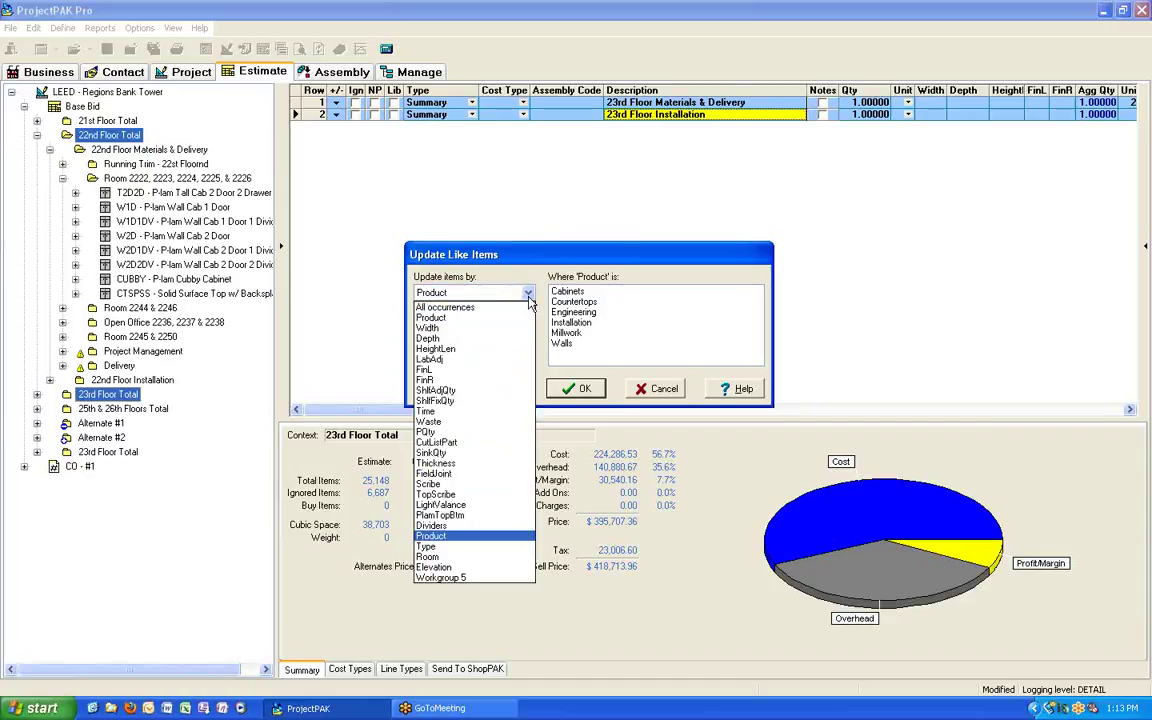
left_click(445, 304)
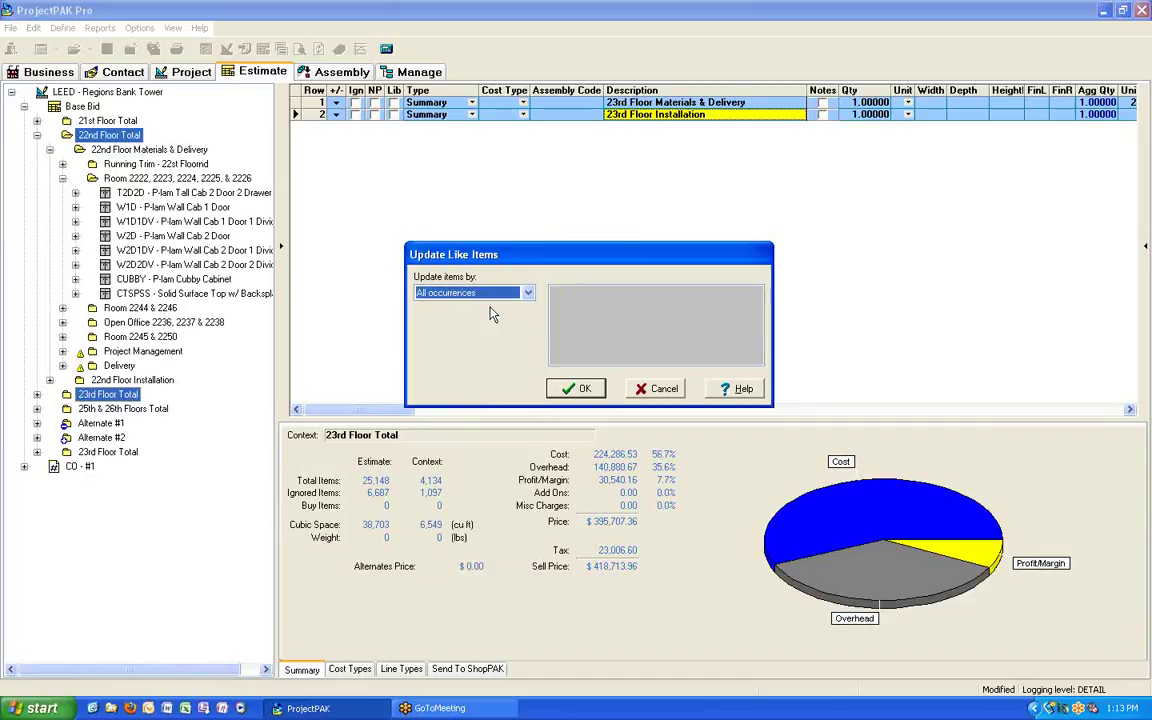
Apply the pull replacement to all occurrences within the selected floors
left_click(574, 391)
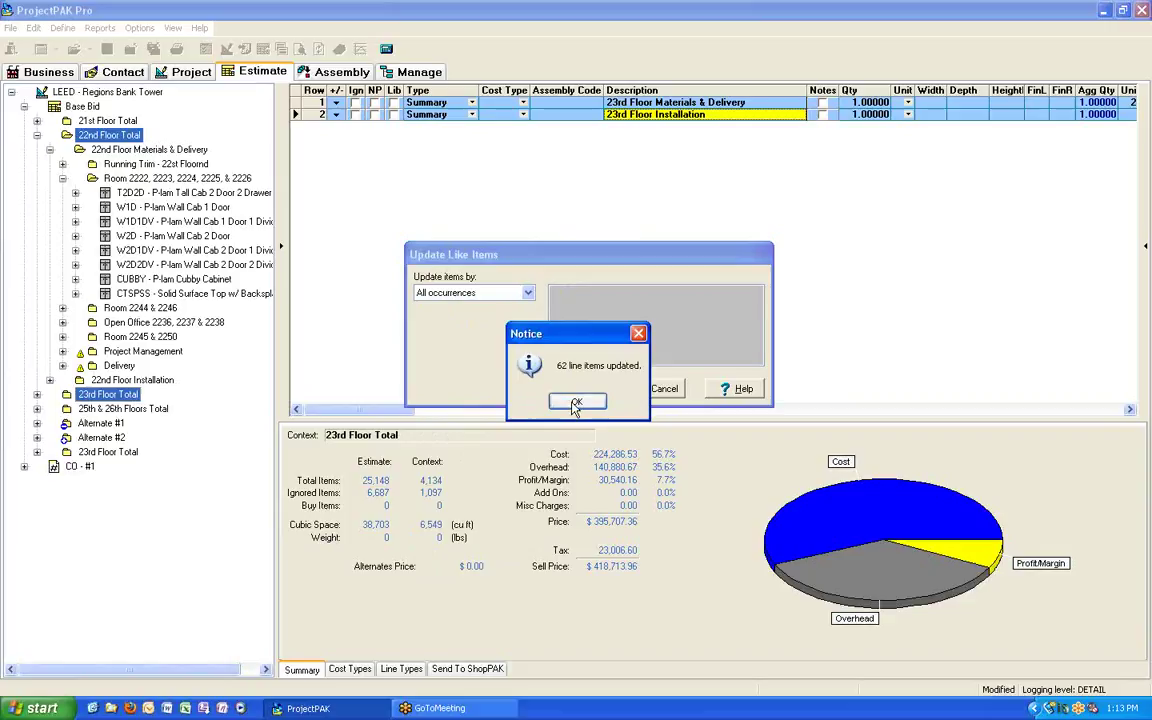
left_click(576, 402)
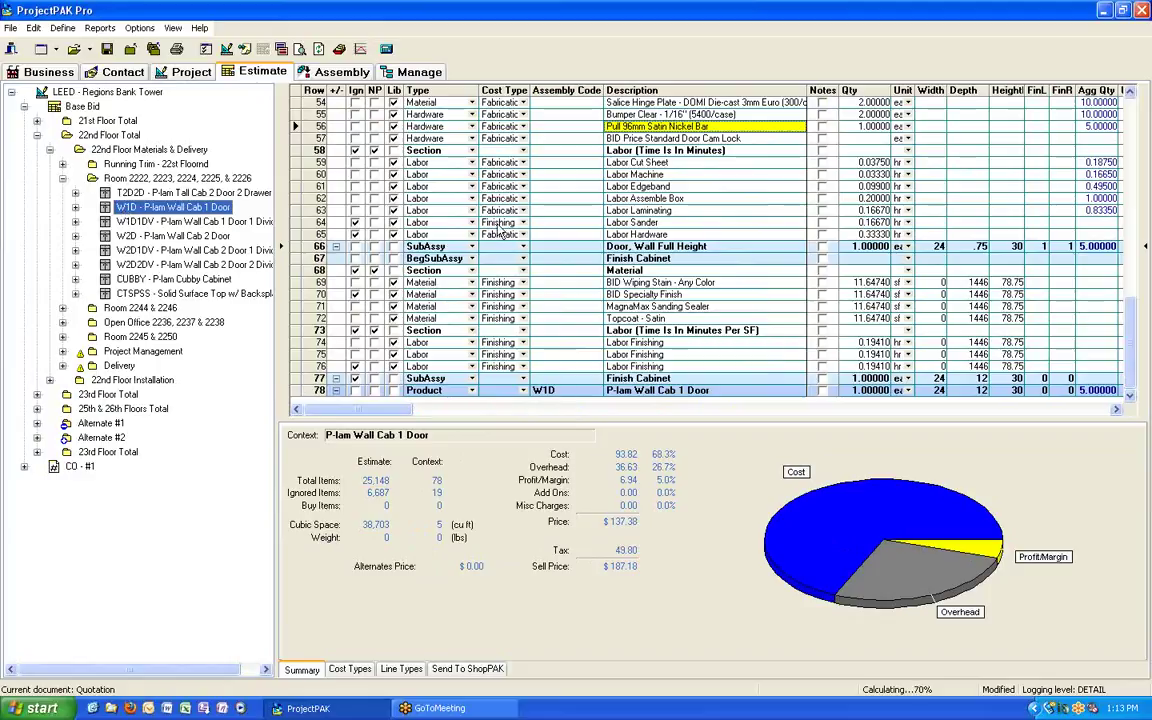
Collapse the W1D cabinet's Finish Cabinet, wall door, shelves and Wall Cab Material/Labor subassemblies to summary rows
left_click(337, 379)
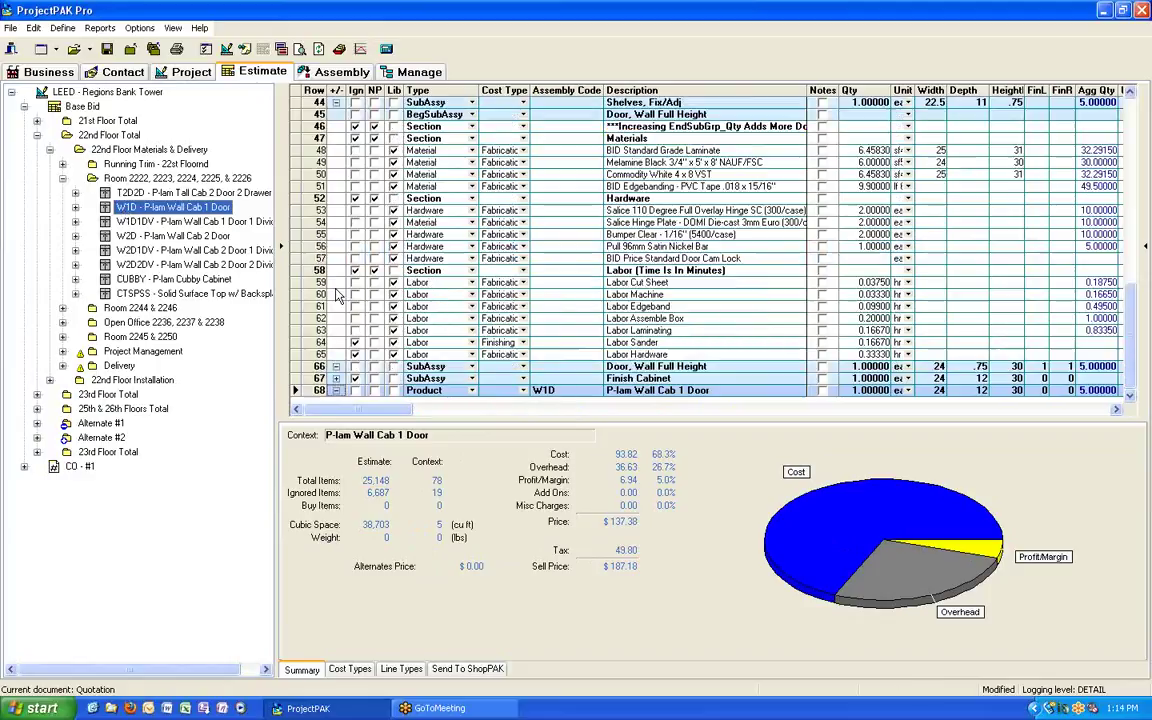
left_click(336, 366)
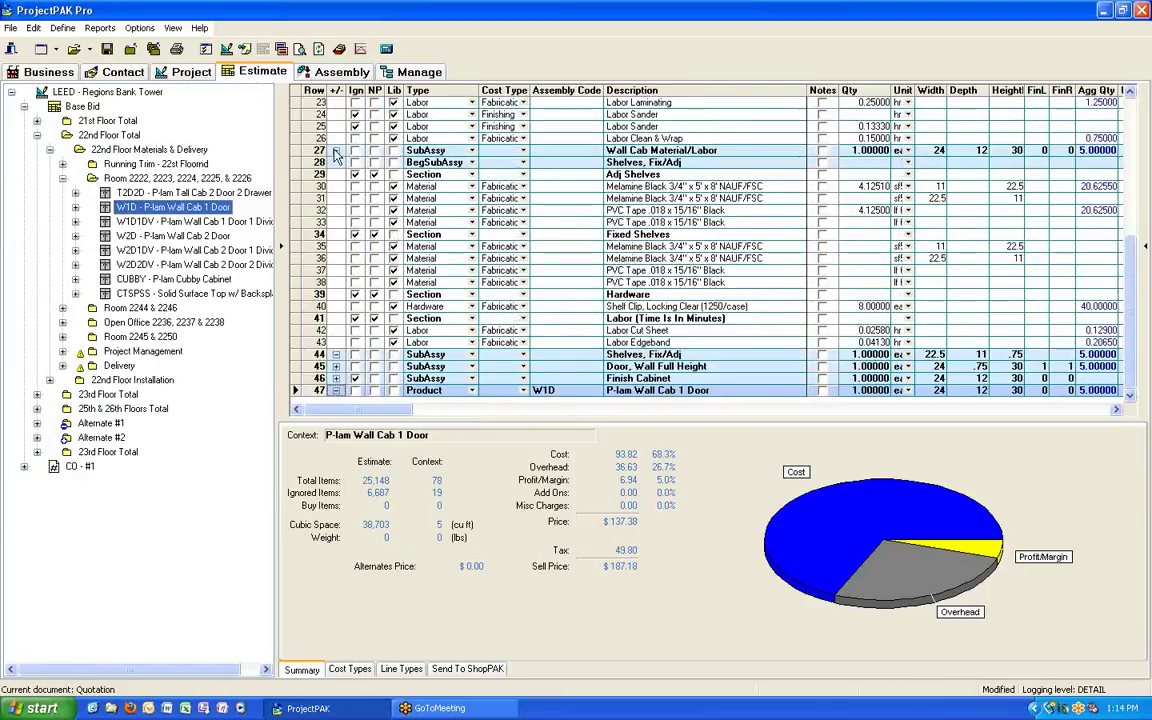
left_click(336, 150)
left_click(337, 307)
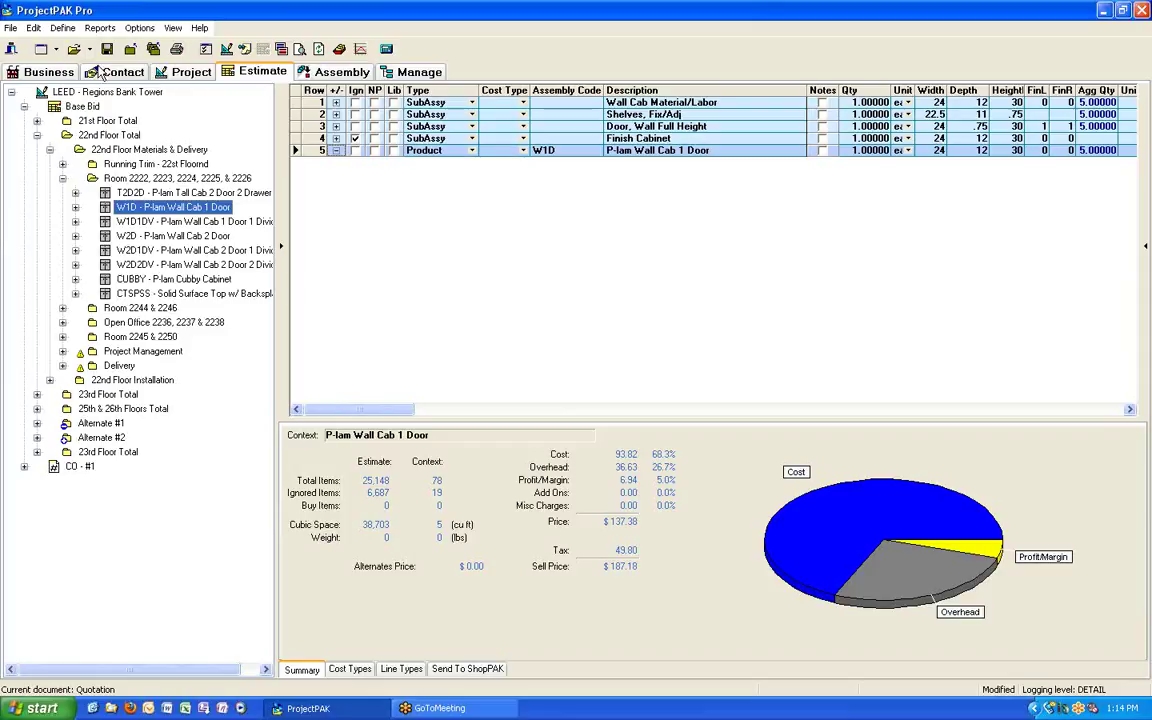
left_click(34, 28)
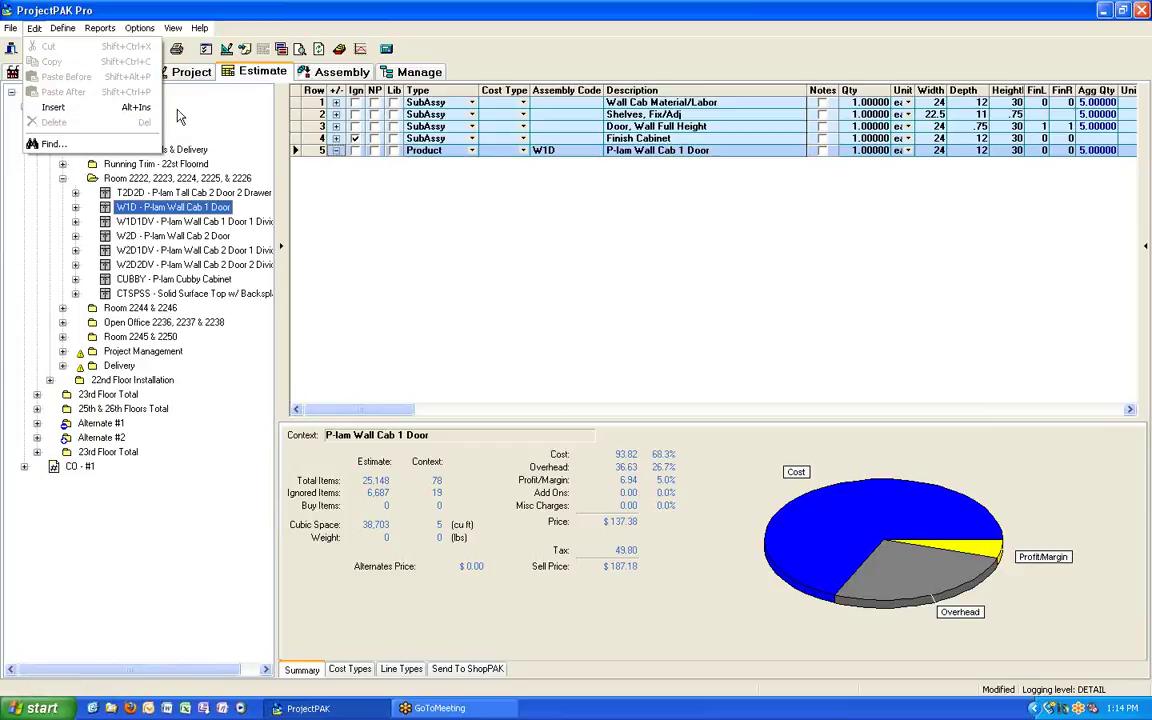
left_click(473, 225)
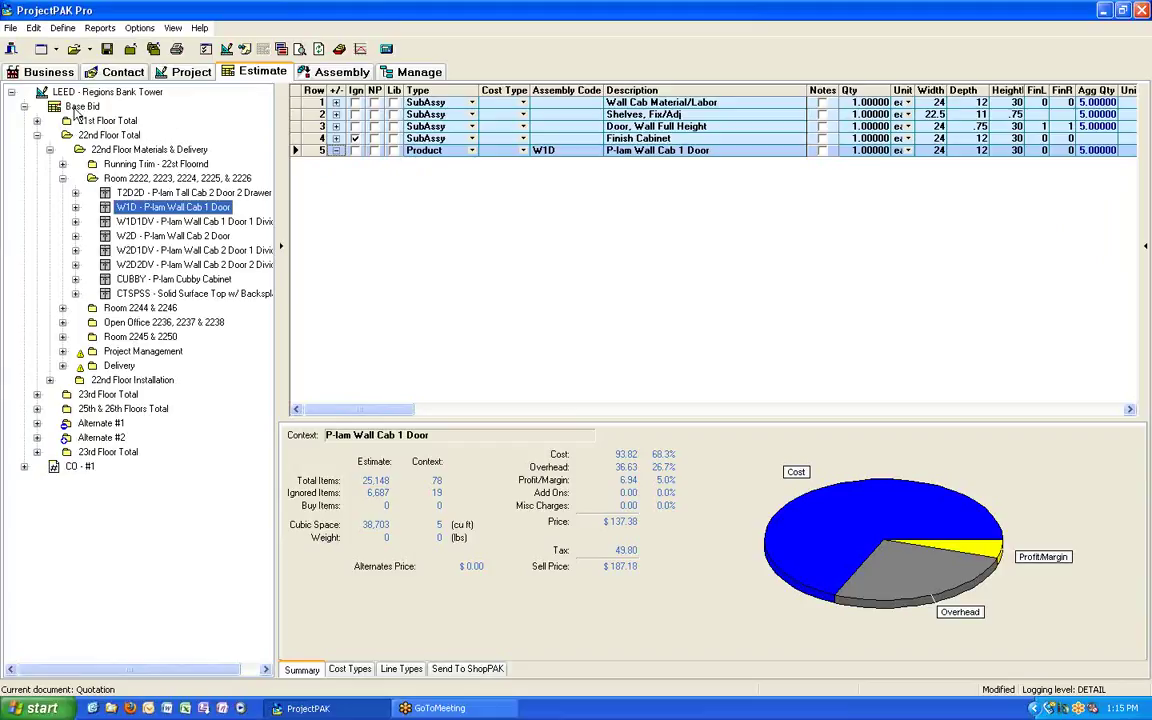
left_click(35, 29)
left_click(70, 27)
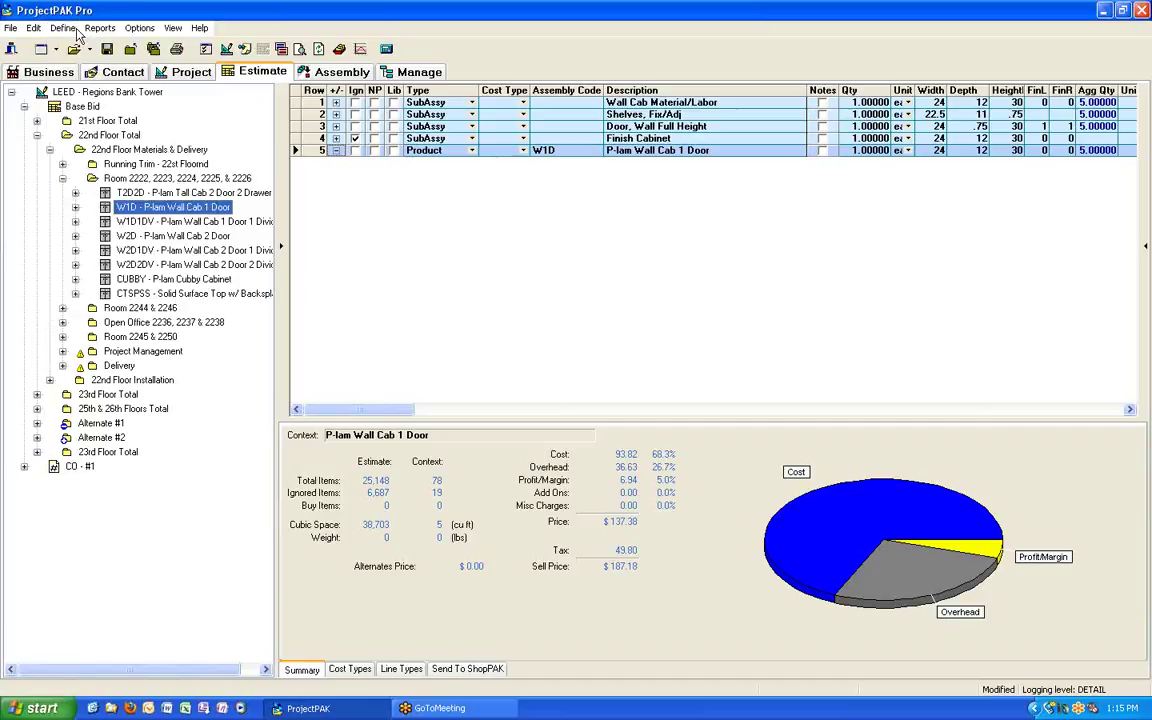
Start Find / Change Items from the Base Bid and set the search scope to Estimate
right_click(80, 108)
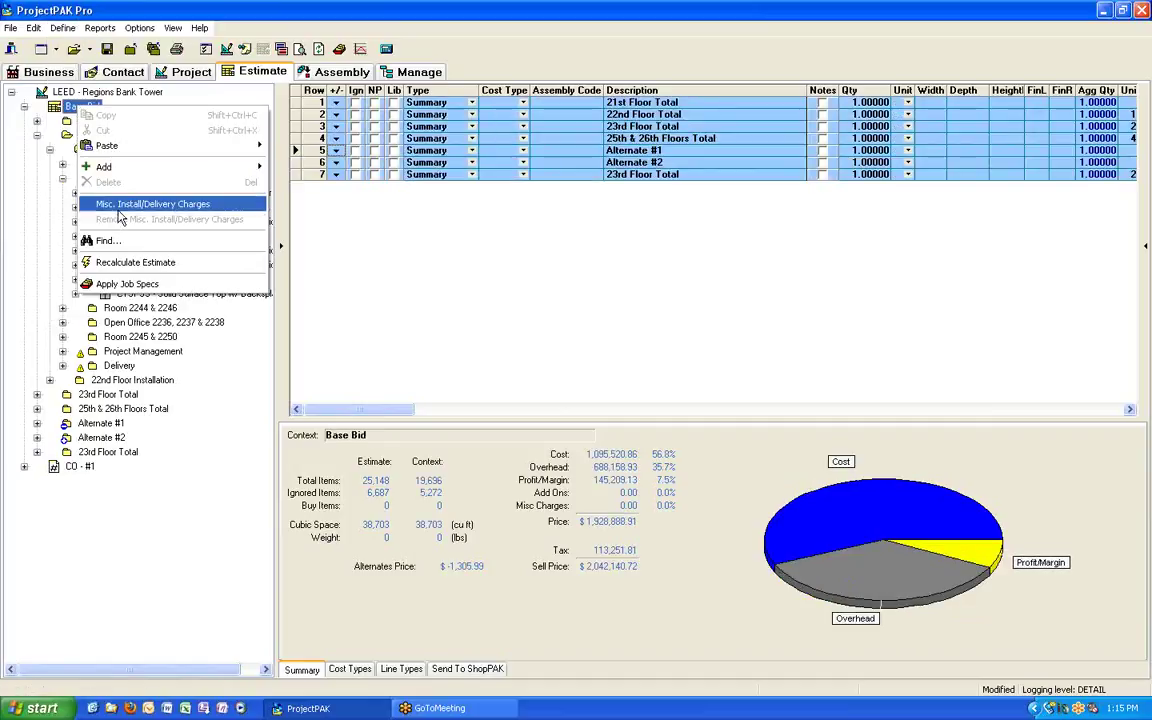
left_click(110, 242)
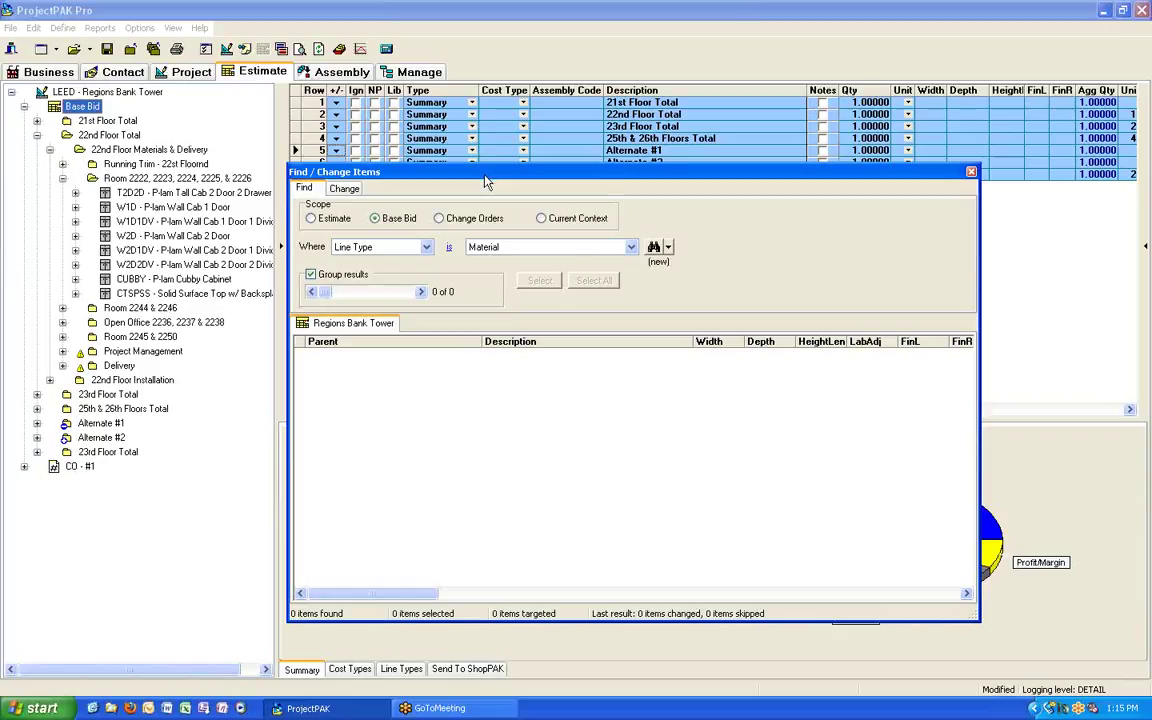
left_click_drag(484, 180, 454, 140)
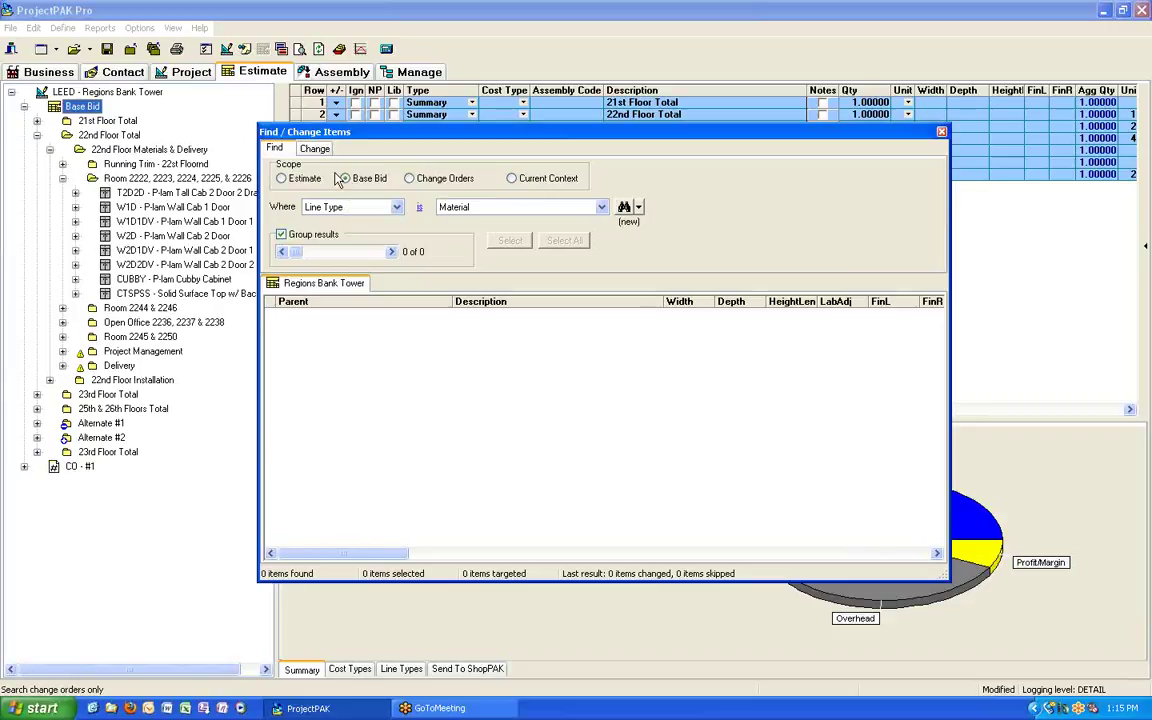
left_click(282, 179)
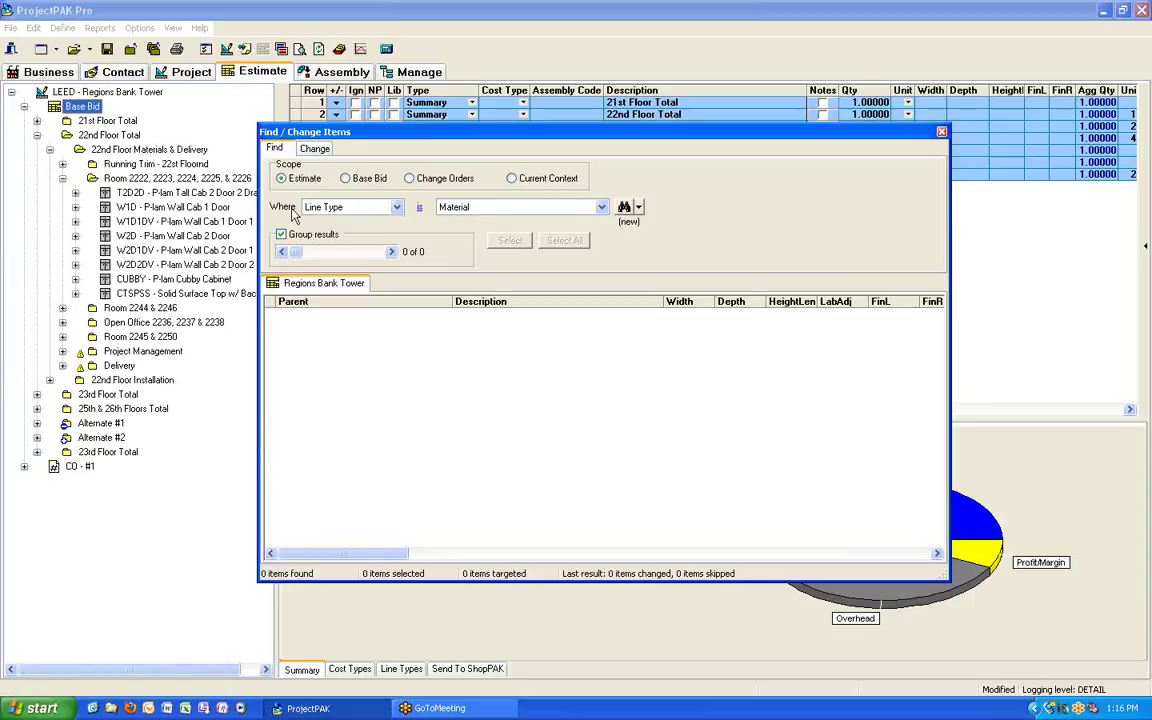
Set the search condition to Line Type is Hardware and check the search mode options, keeping New search
left_click(396, 207)
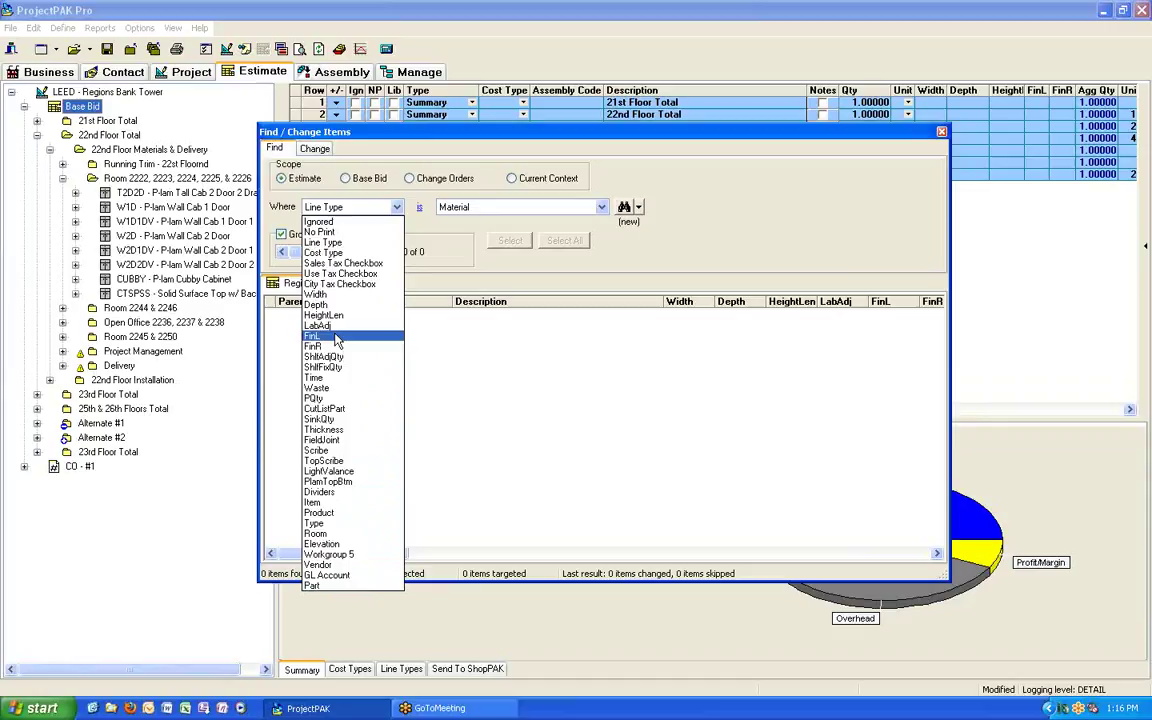
left_click(342, 244)
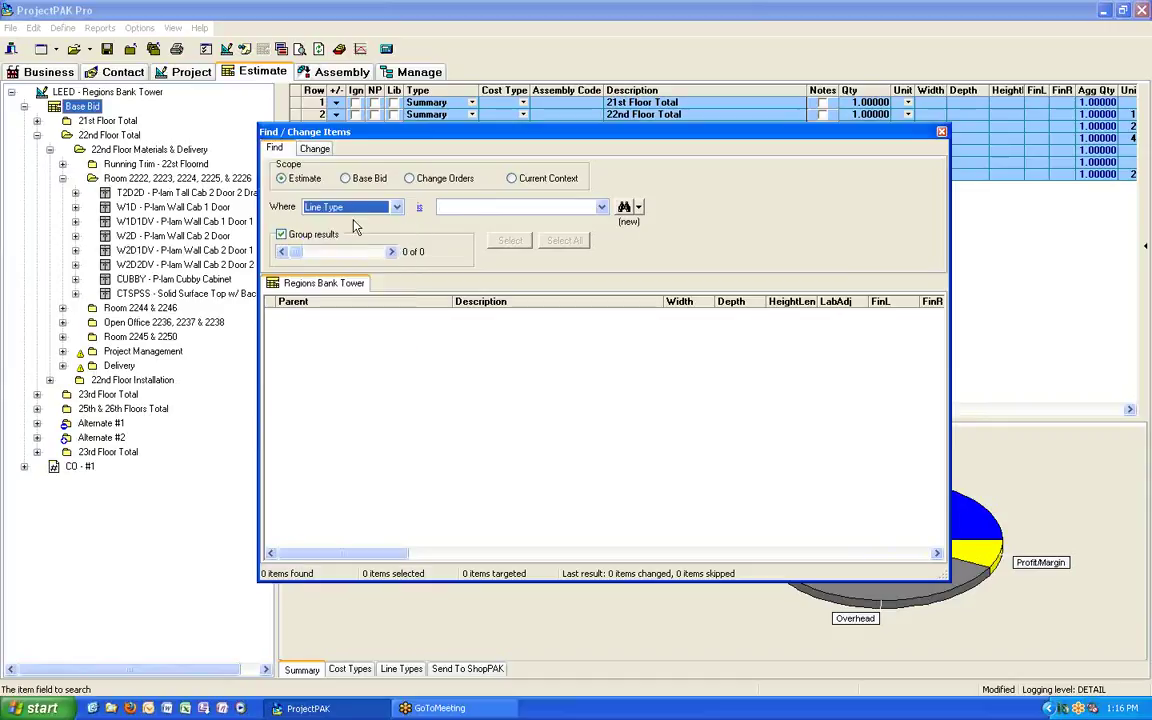
left_click(420, 209)
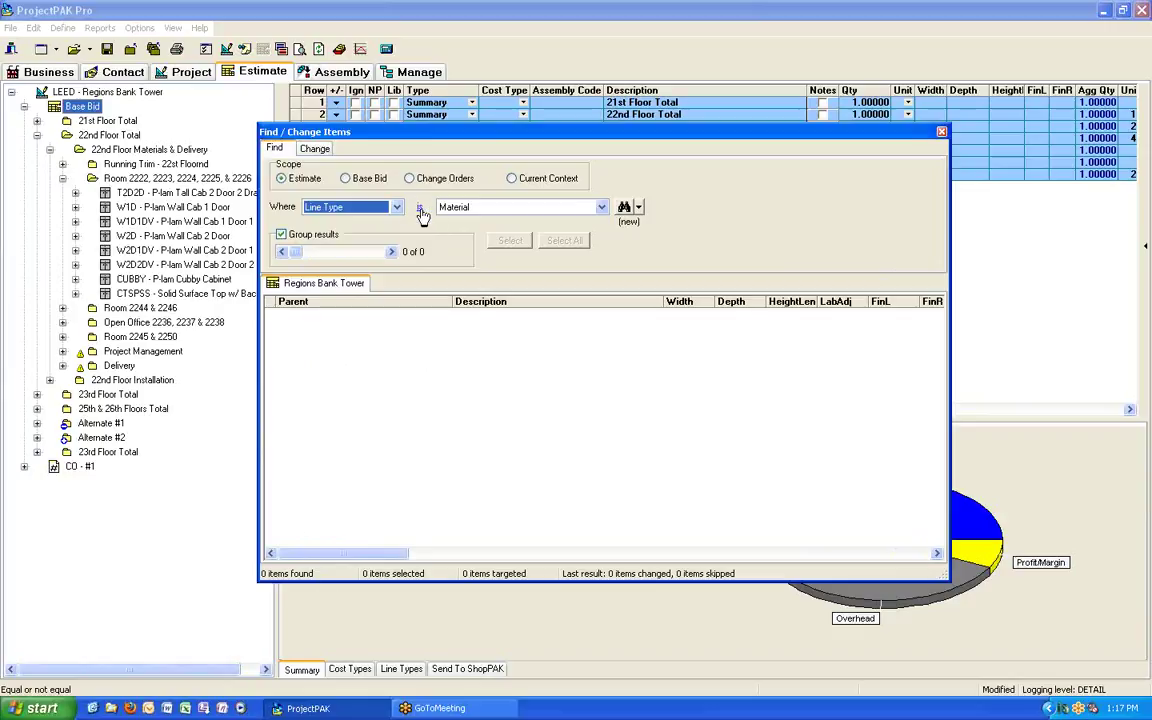
left_click(602, 208)
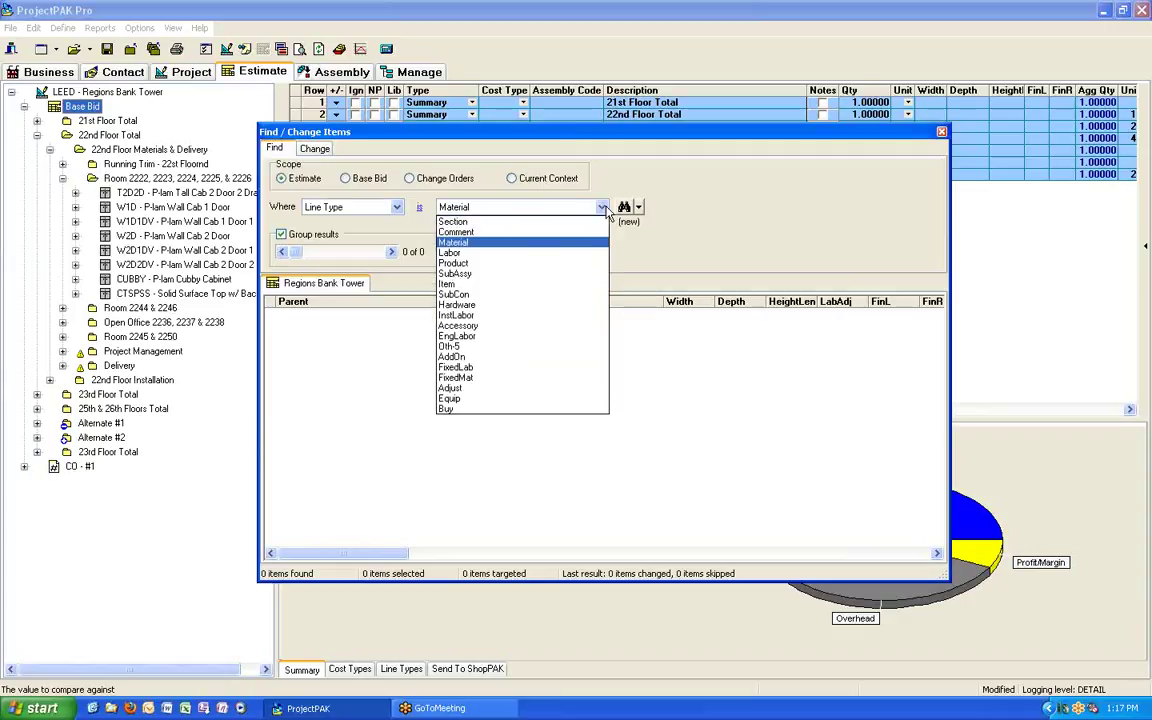
left_click(523, 305)
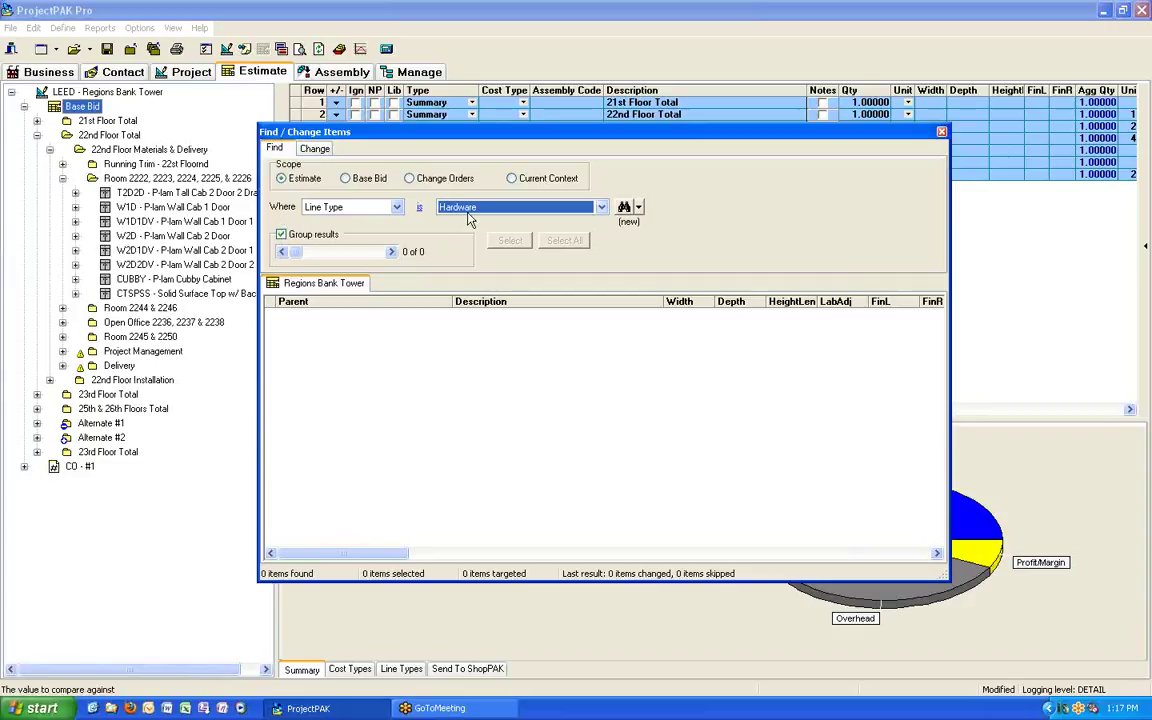
left_click(639, 208)
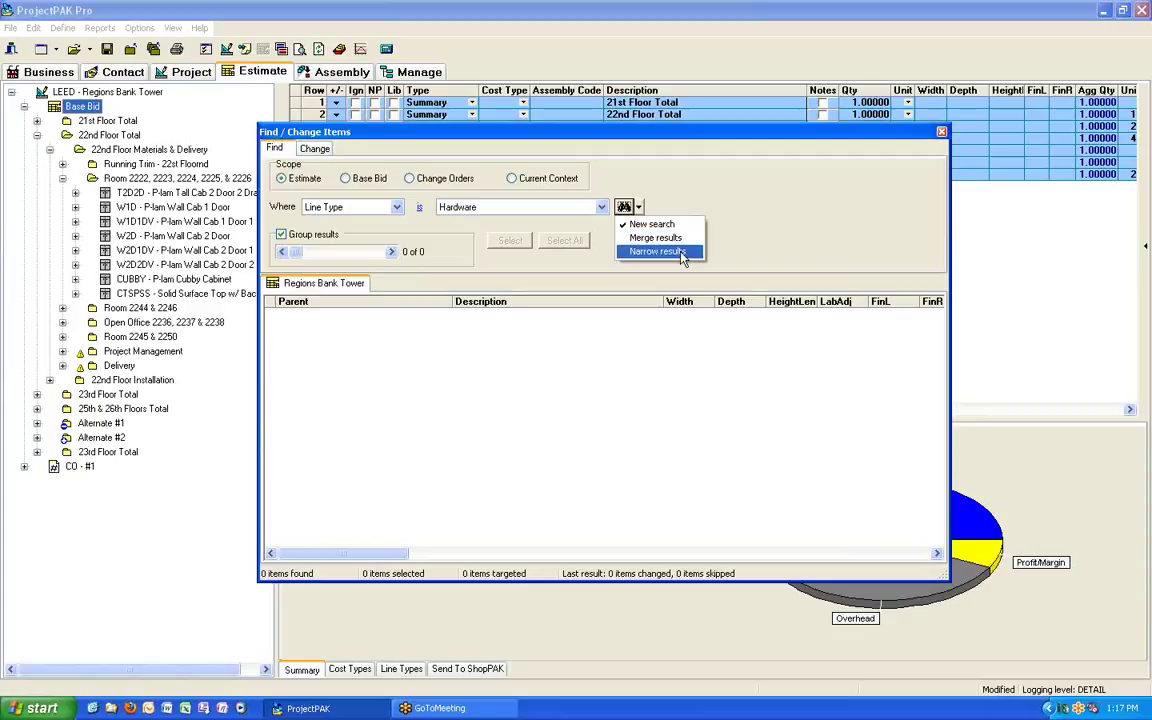
left_click(686, 187)
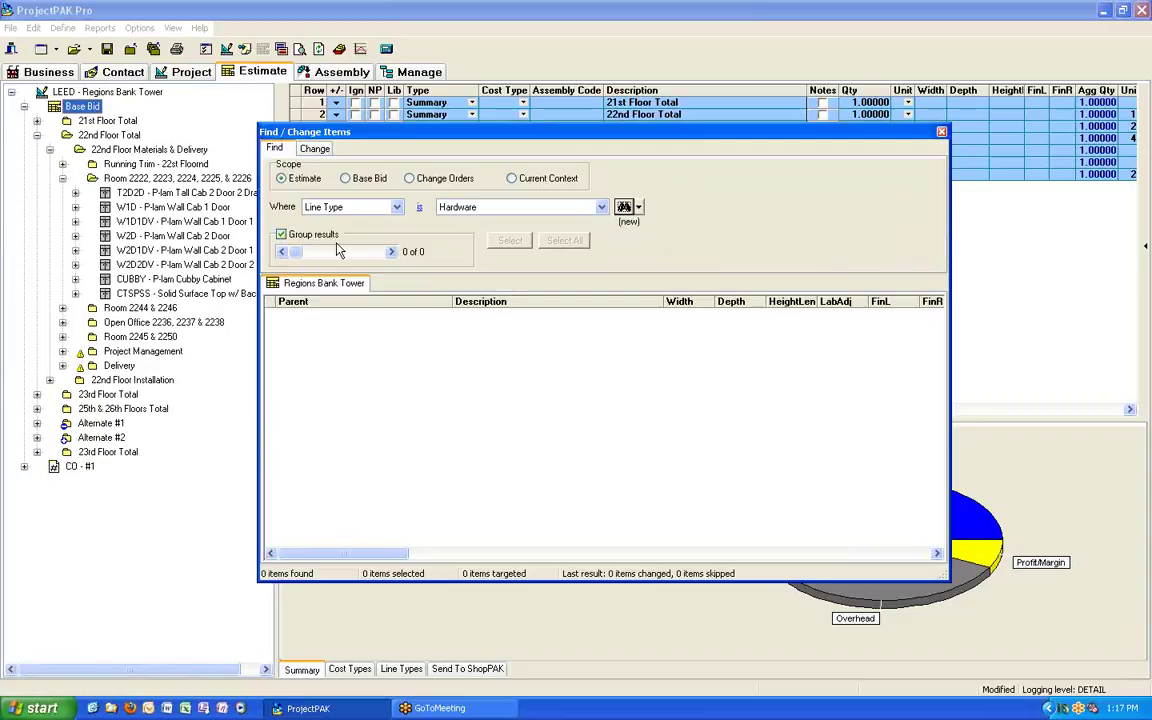
Run the hardware search across the estimate with result grouping turned off
left_click(281, 234)
left_click(626, 208)
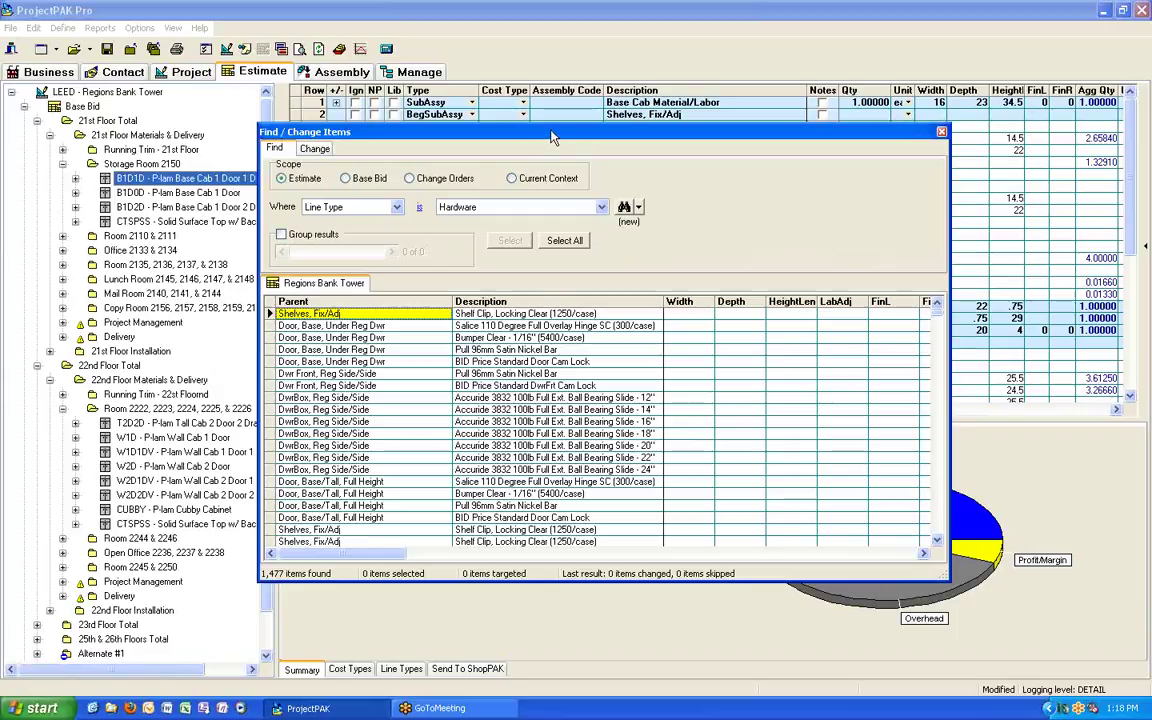
left_click_drag(551, 137, 490, 320)
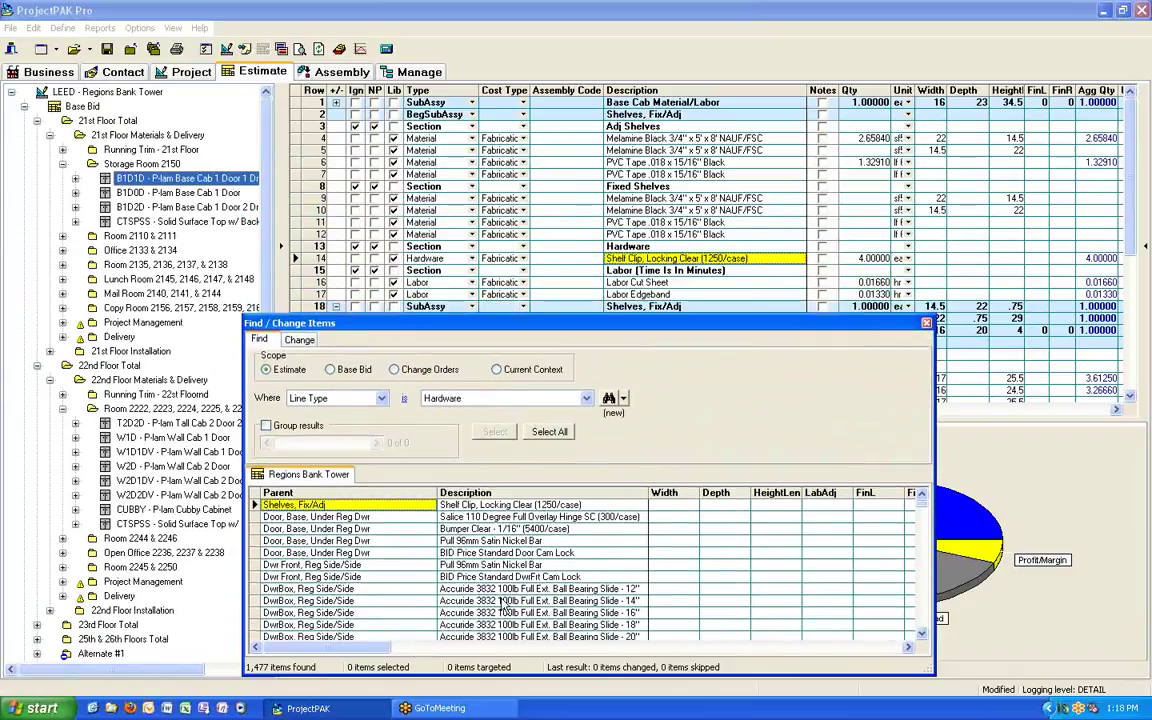
Locate the 12" Accuride slide, a Shelf Clip and two Pull 96mm Satin Nickel Bar lines in the estimate from the search results
left_click(506, 590)
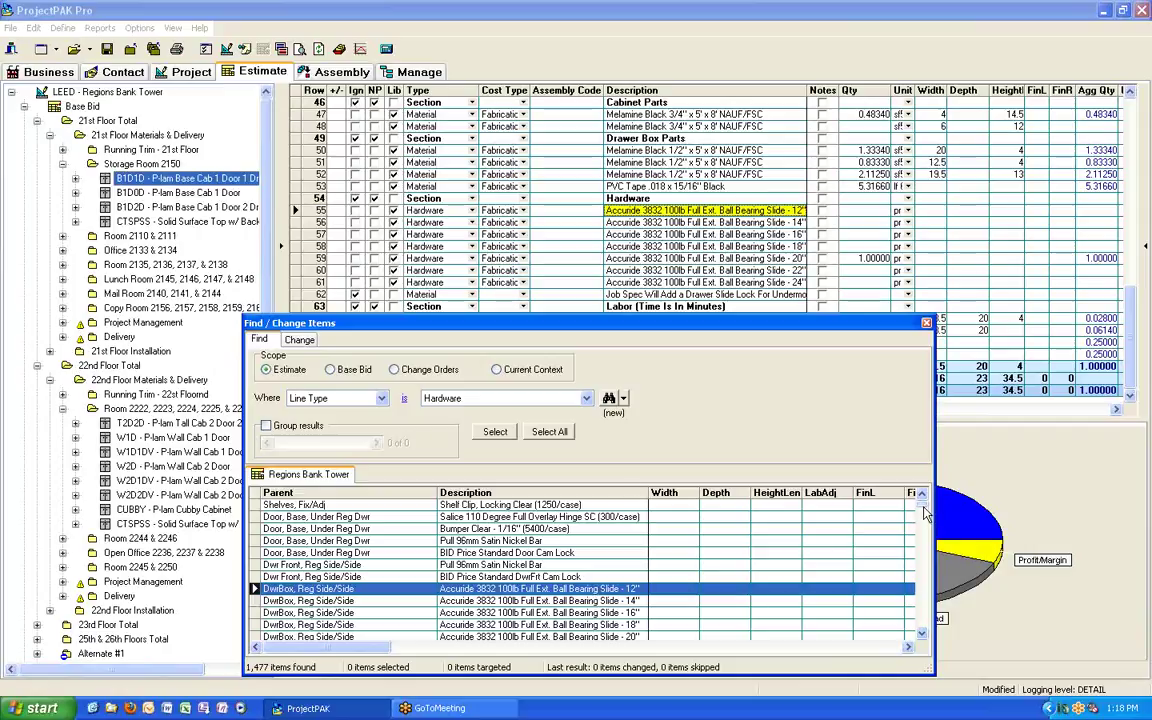
left_click_drag(926, 512, 914, 615)
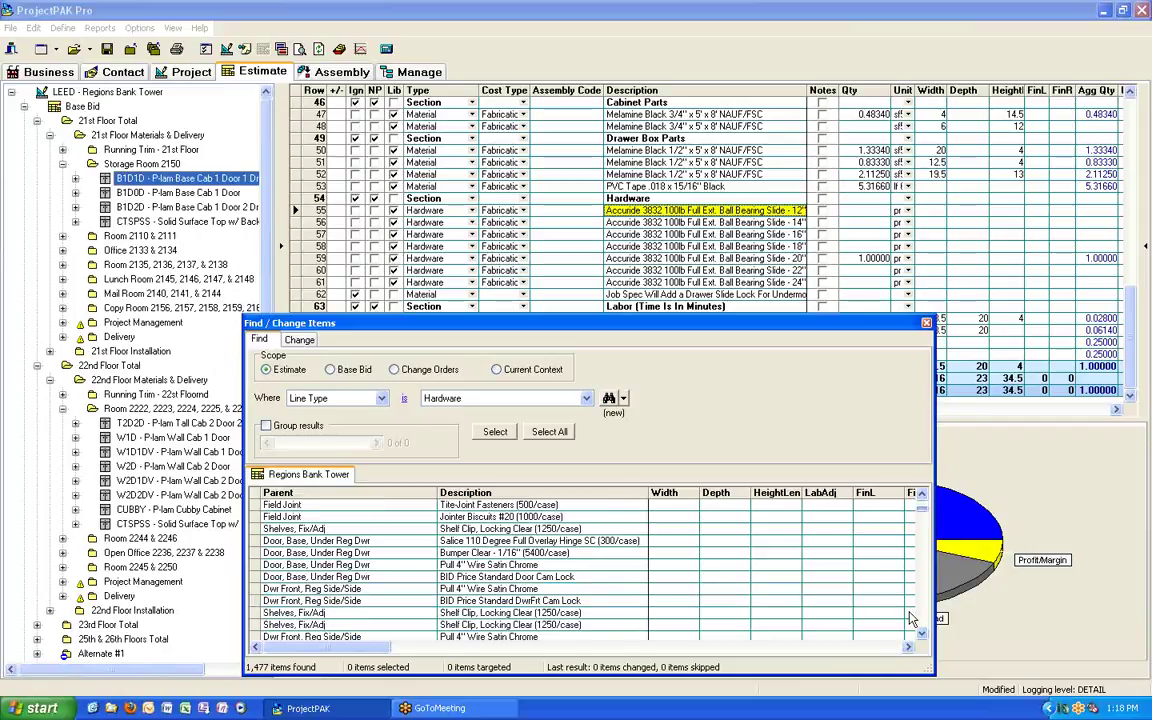
left_click(482, 612)
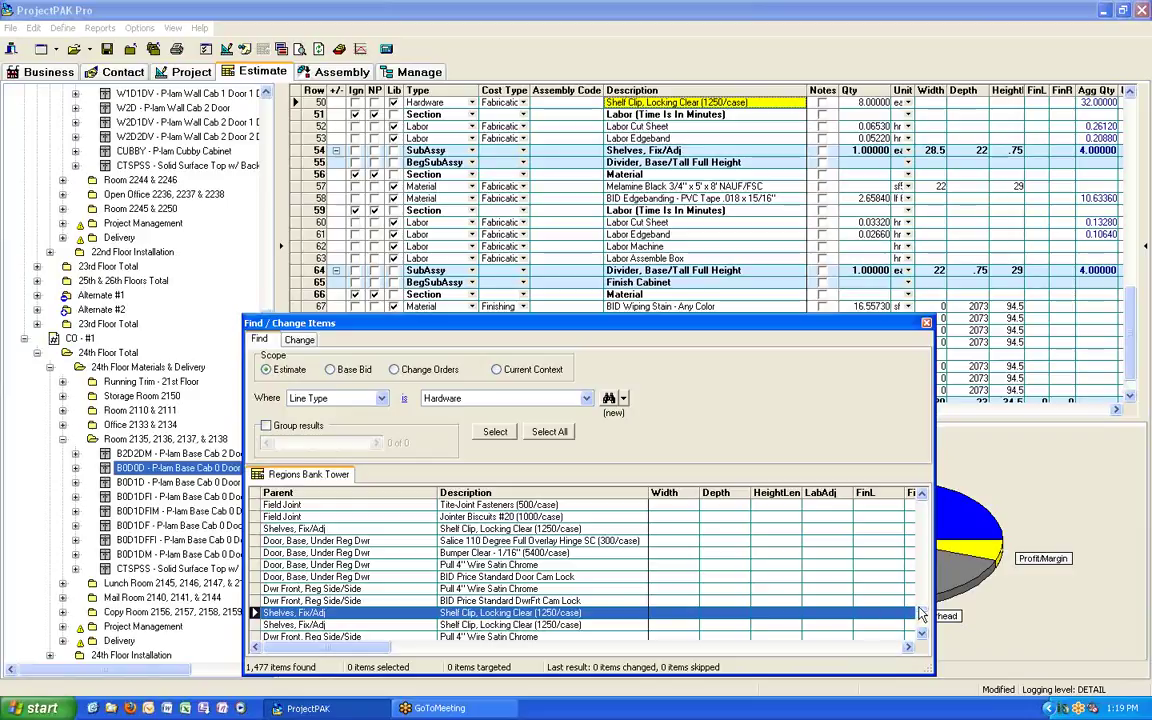
scroll(920, 613, "down", 3)
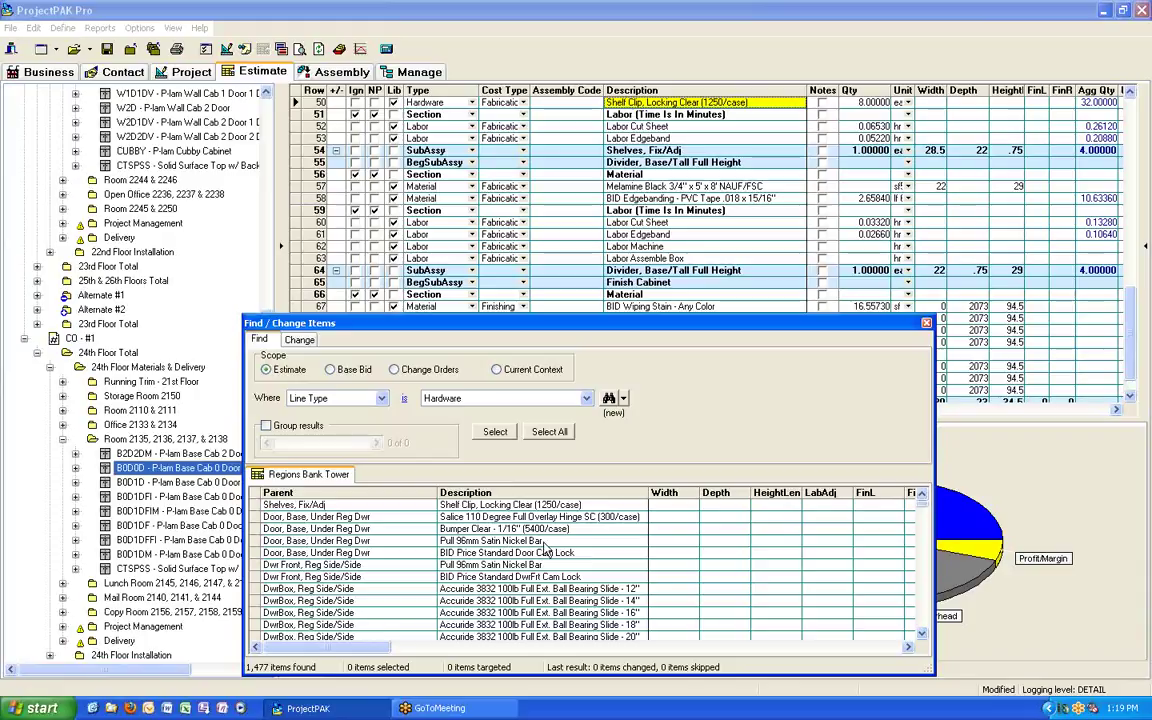
left_click(458, 543)
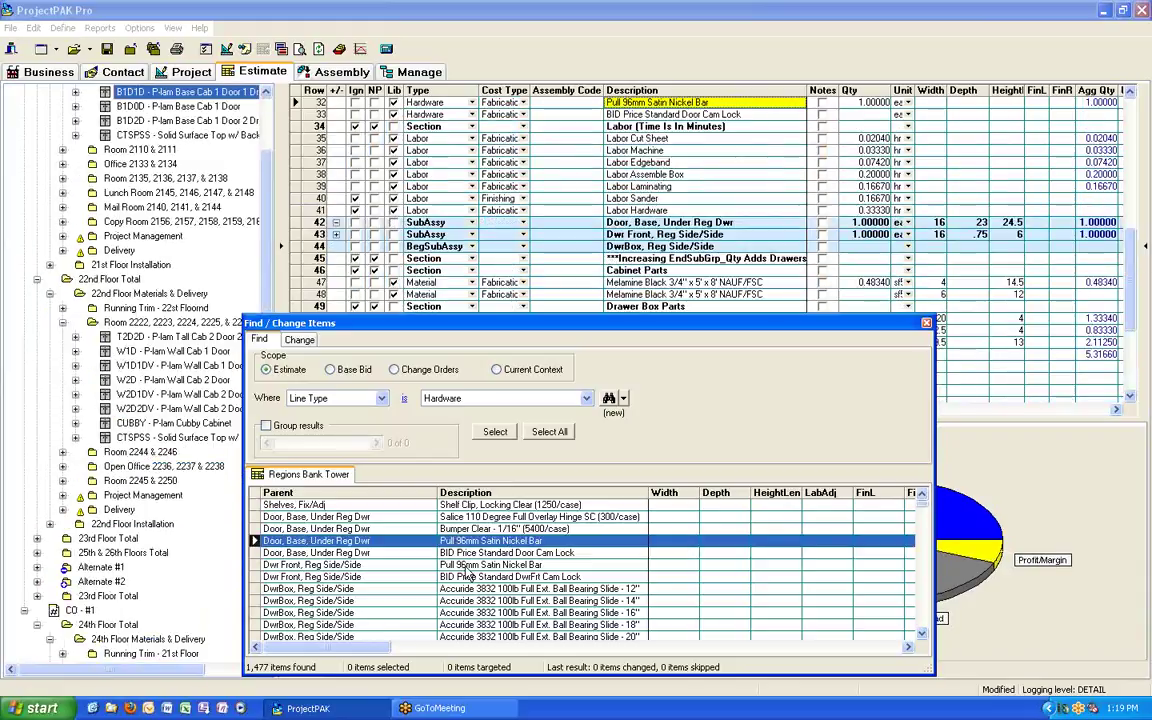
left_click(467, 566)
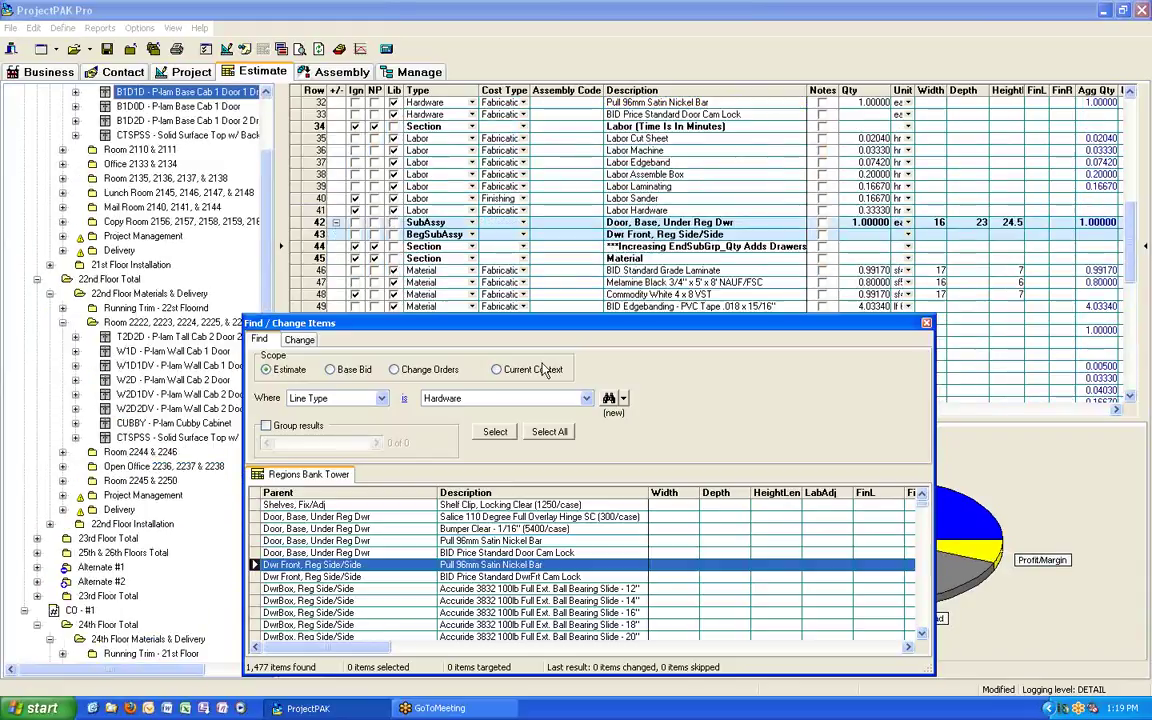
Group the hardware results and choose the Pull 96mm Satin Nickel Bar group
left_click(266, 426)
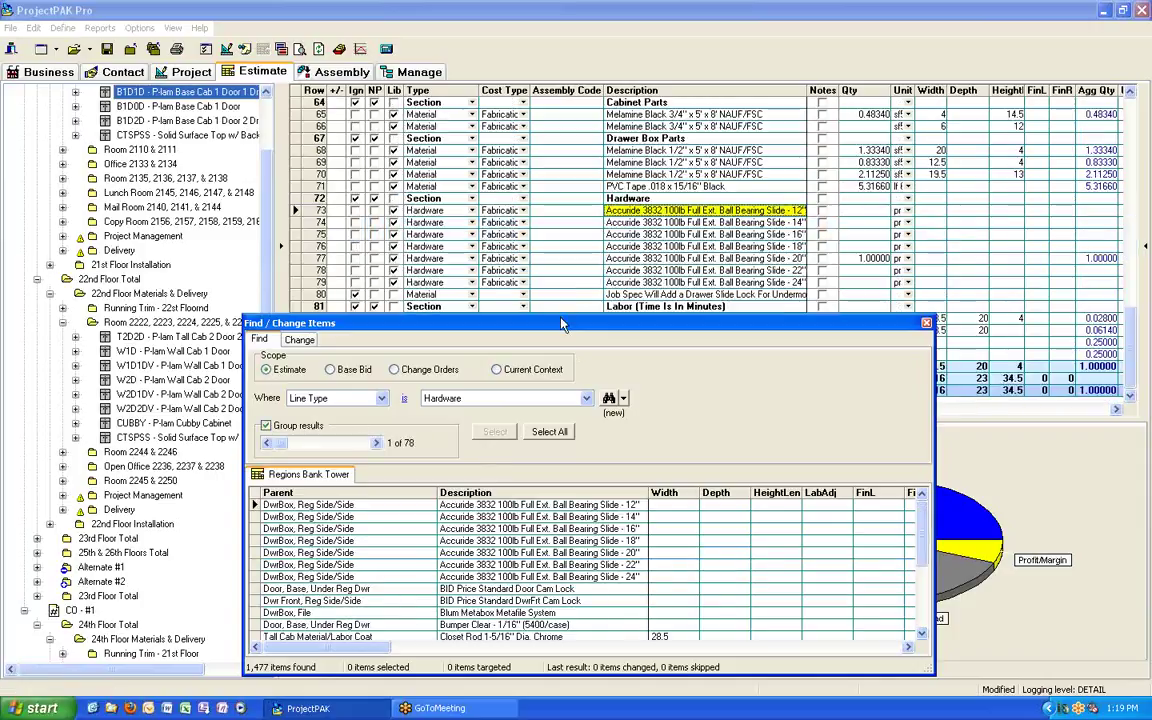
left_click_drag(562, 318, 562, 166)
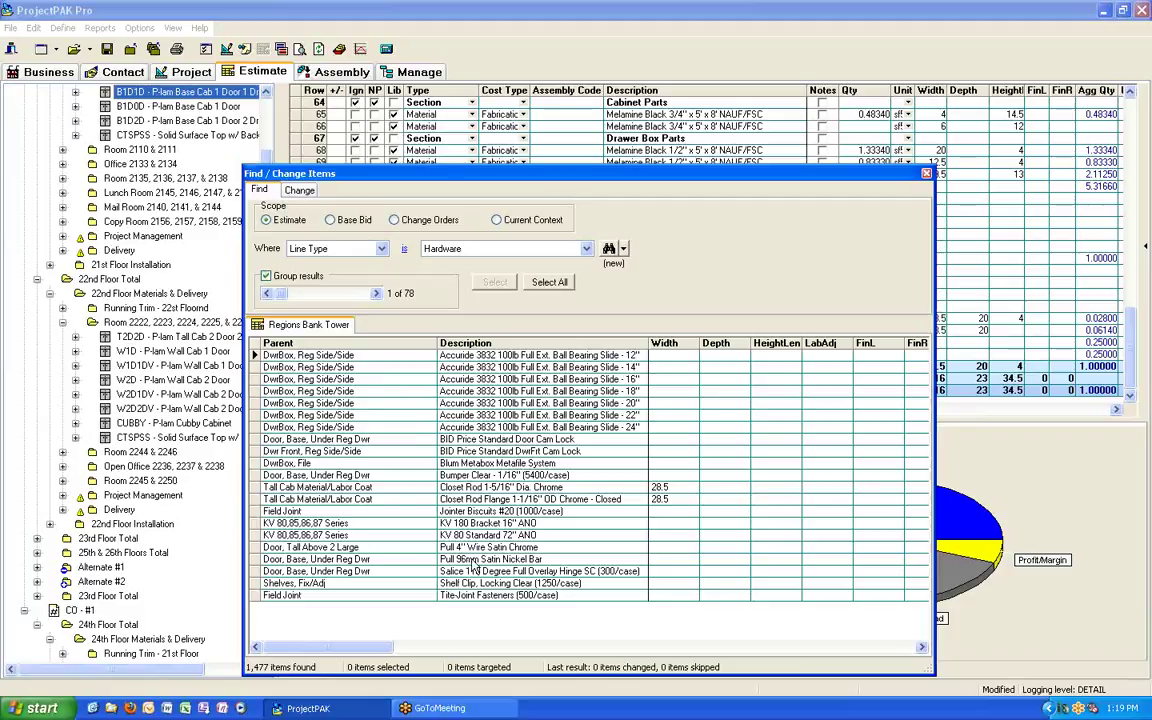
left_click(505, 561)
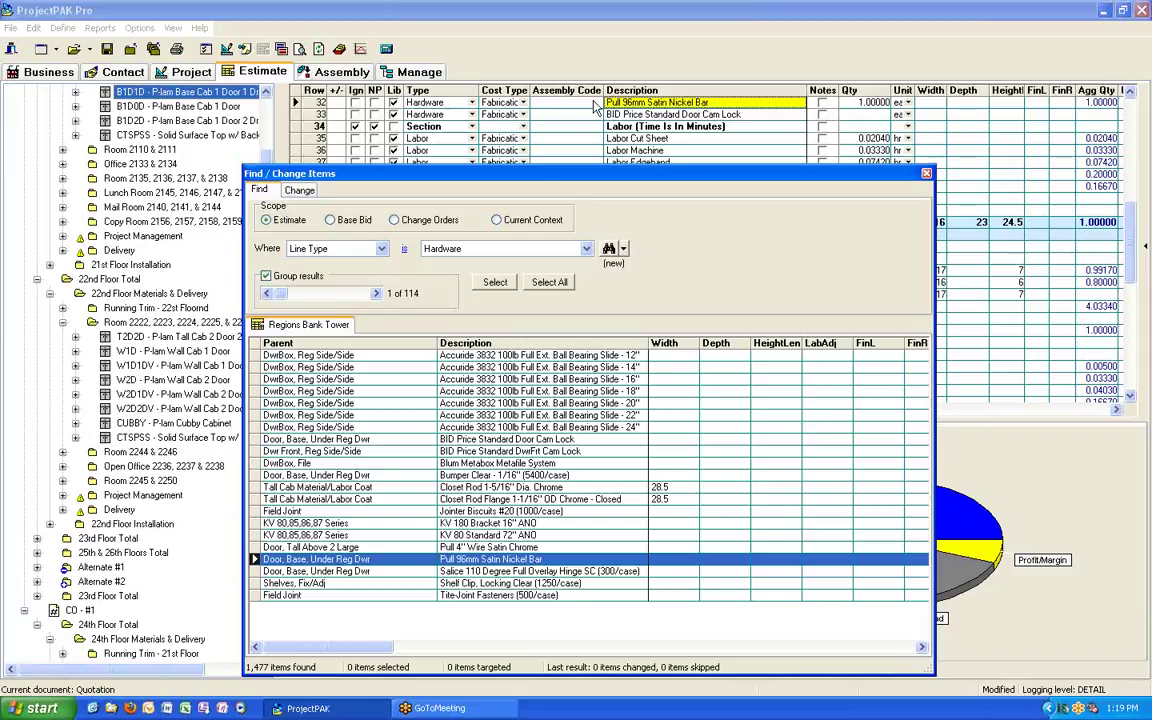
Step through the grouped Pull 96mm Satin Nickel Bar occurrences up to the fifth and return to the first
left_click(377, 295)
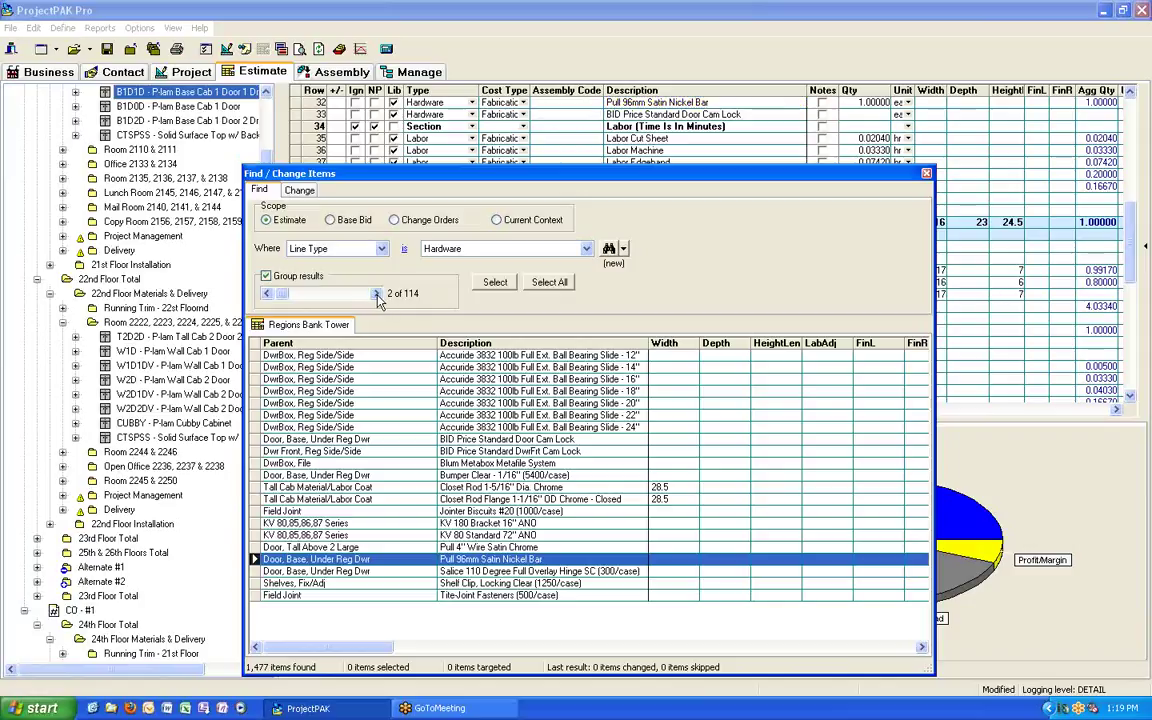
left_click_drag(459, 171, 459, 360)
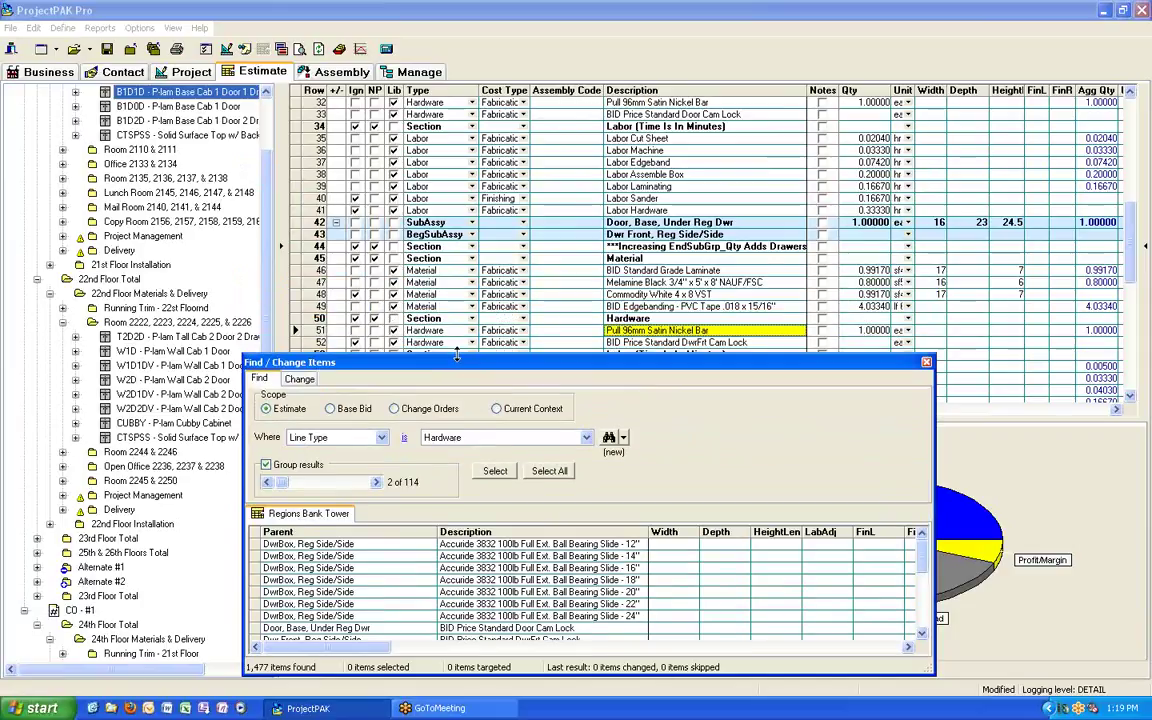
left_click(377, 483)
left_click(377, 483)
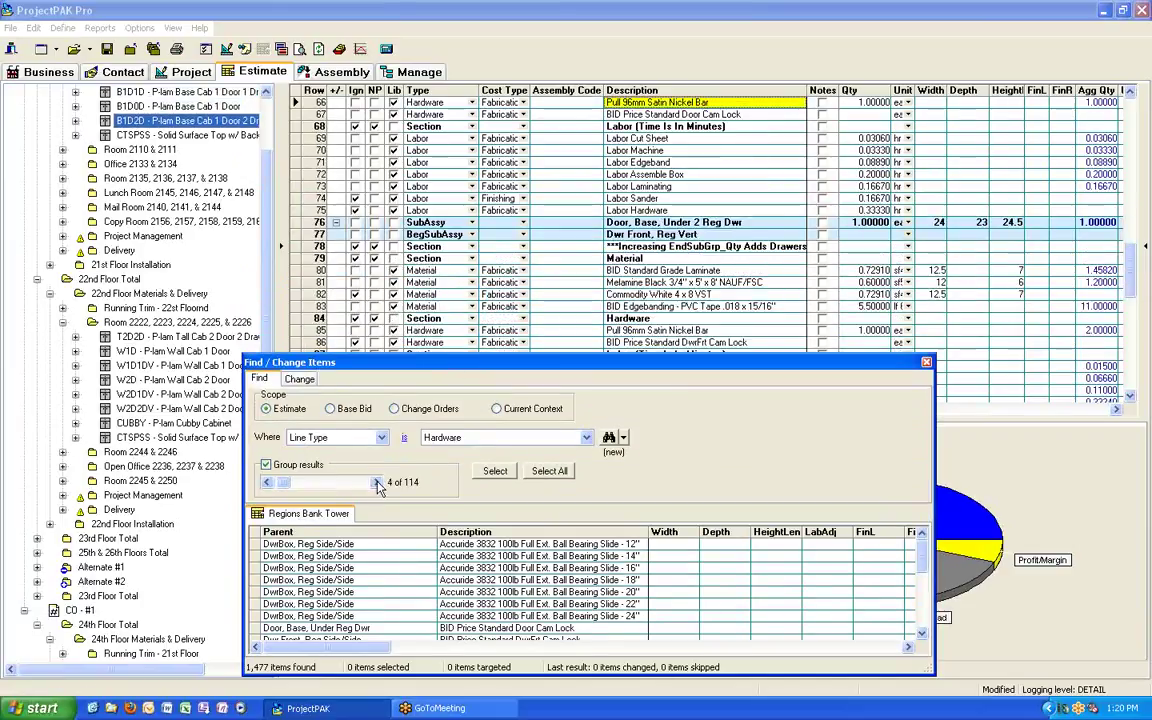
left_click(377, 483)
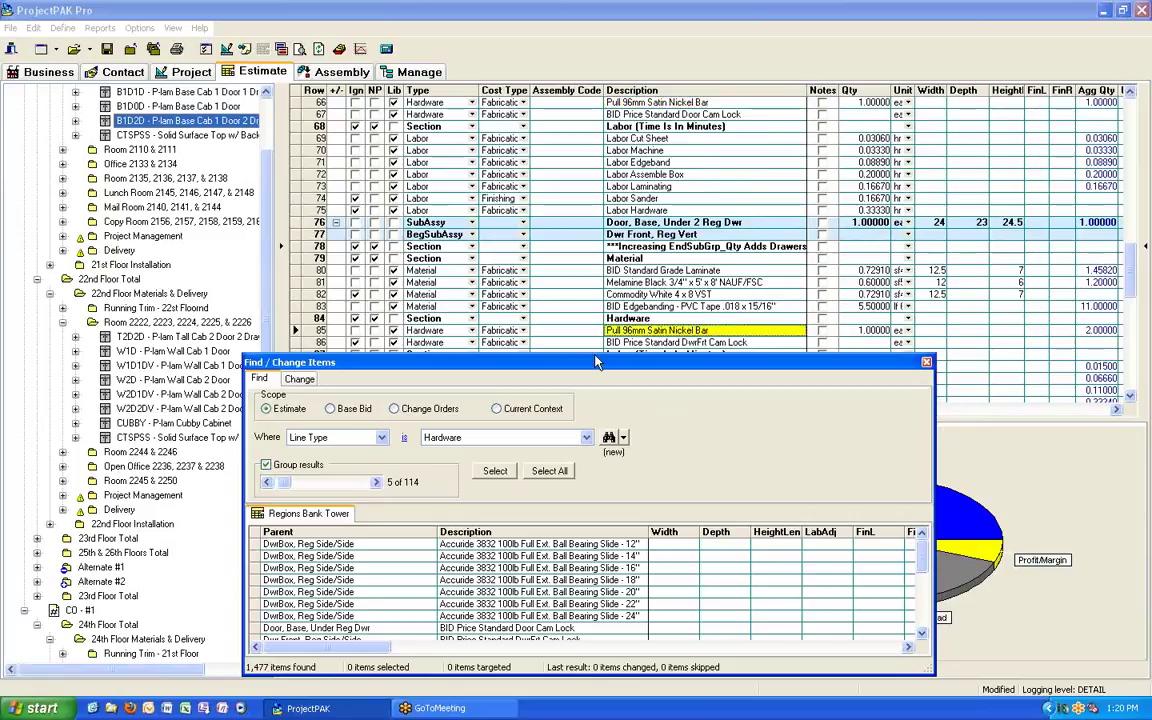
left_click_drag(594, 355, 568, 165)
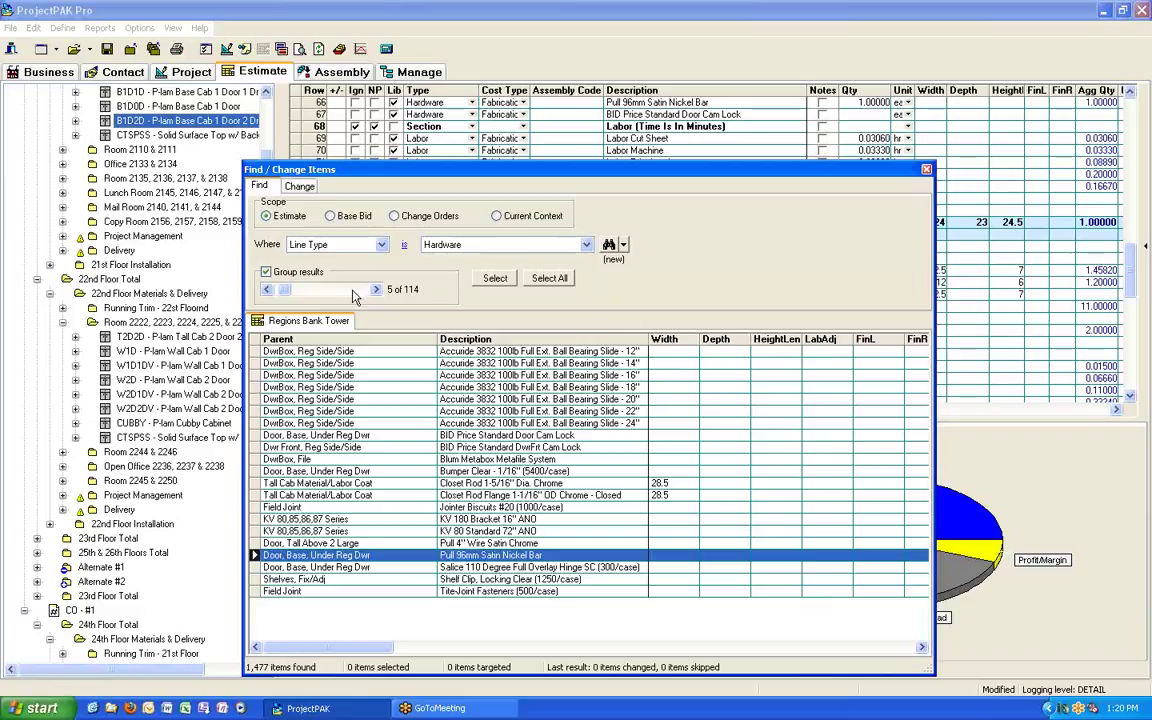
left_click(267, 290)
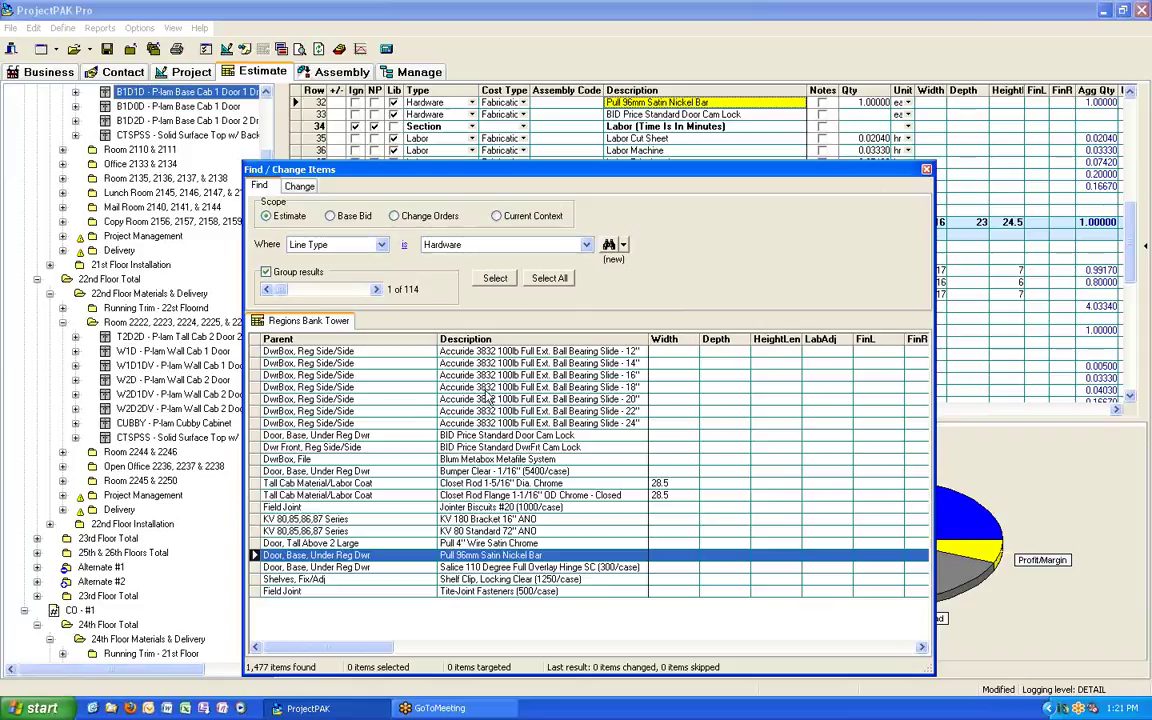
Select all occurrences of the Accuride 3832 100lb Full Ext. Ball Bearing Slide - 20" as the items to change
left_click(556, 402)
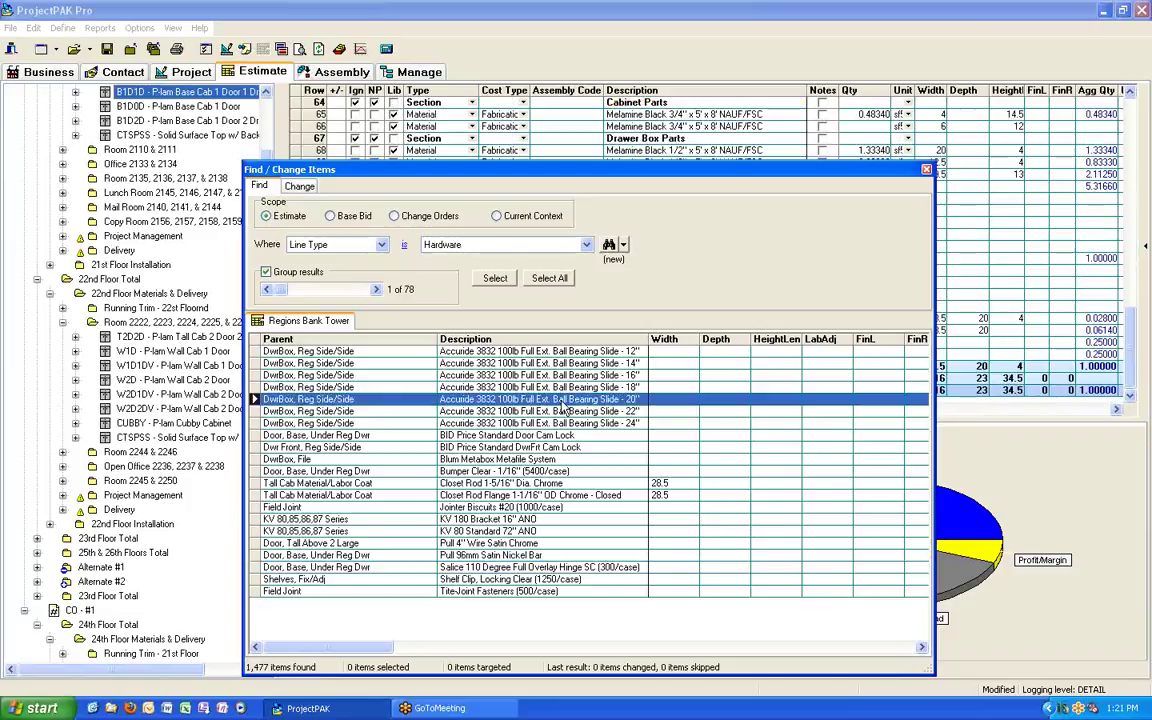
left_click(496, 279)
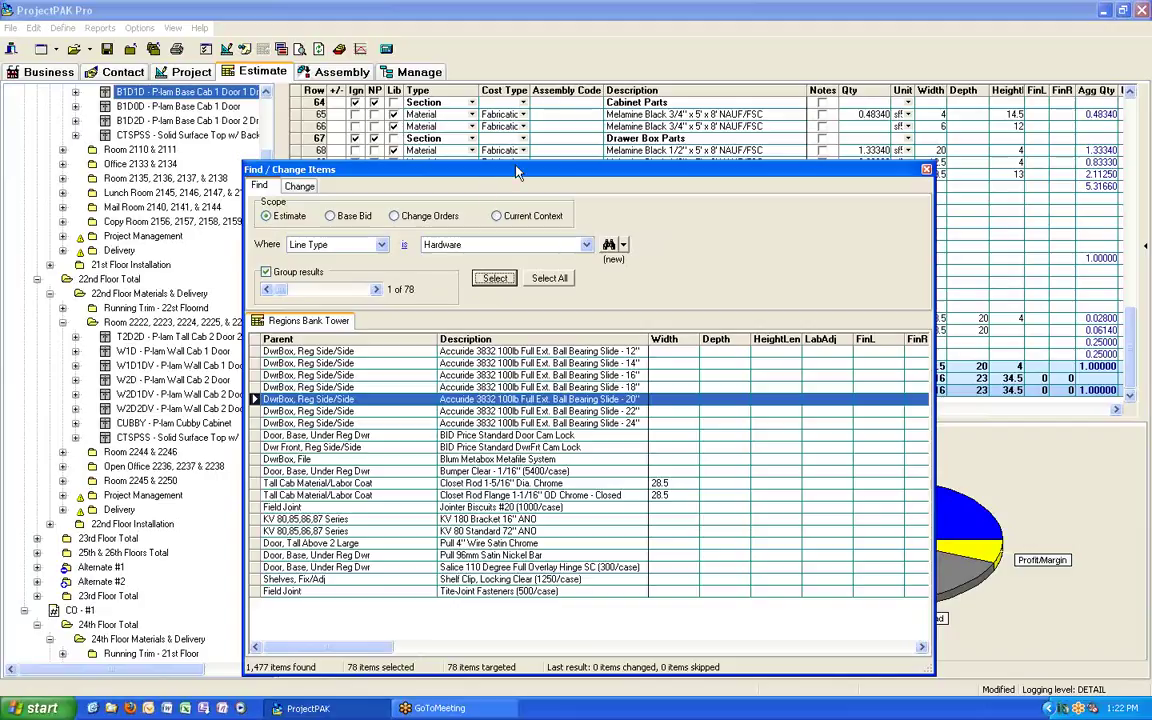
left_click_drag(535, 177, 547, 462)
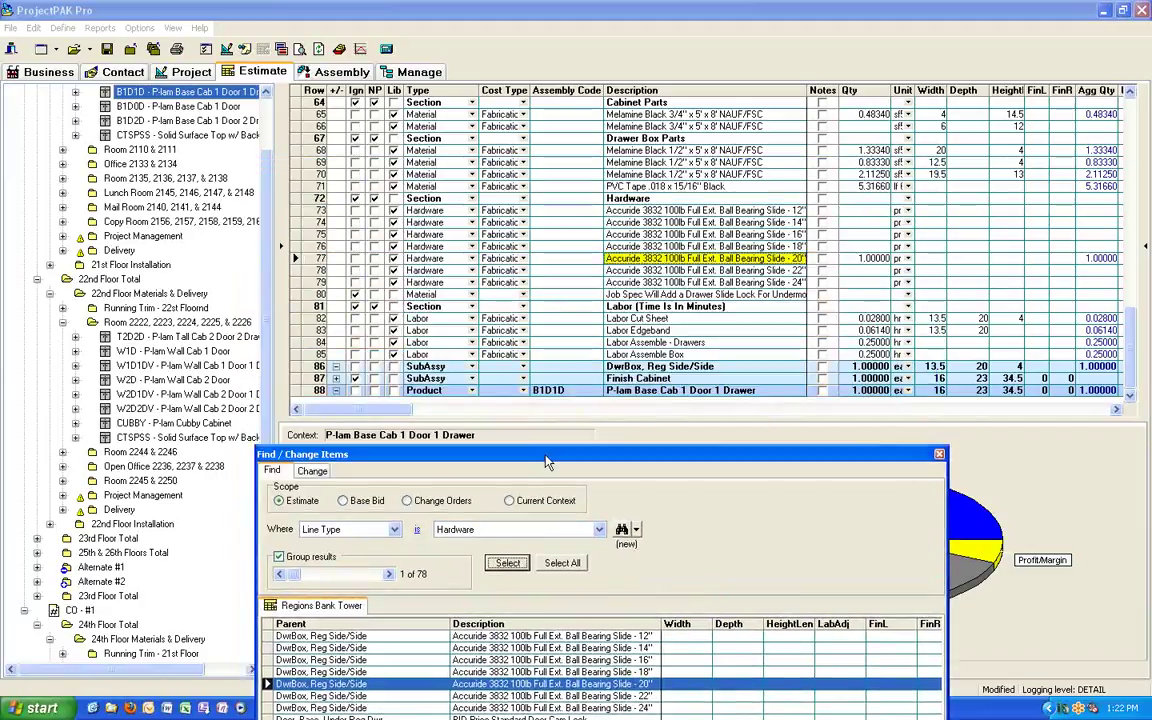
left_click_drag(547, 462, 557, 157)
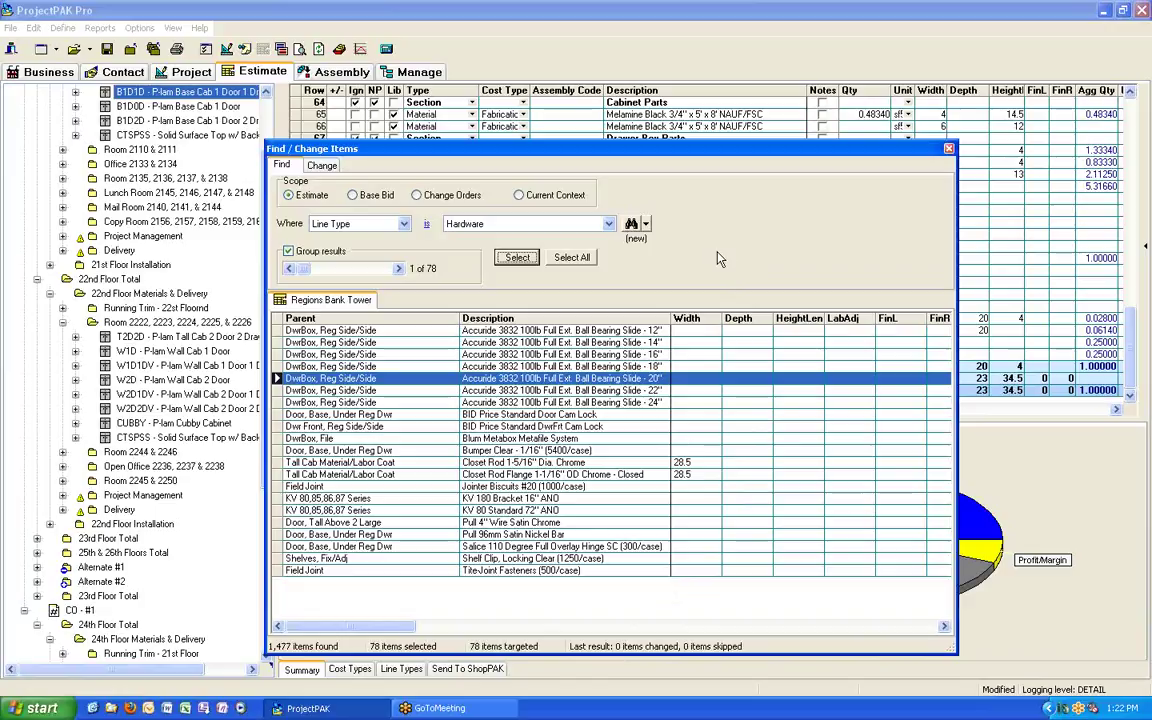
Choose Vendor as the field to change and search for vendors by subcategory, with category Vendor and subcategory Hardware
left_click(322, 166)
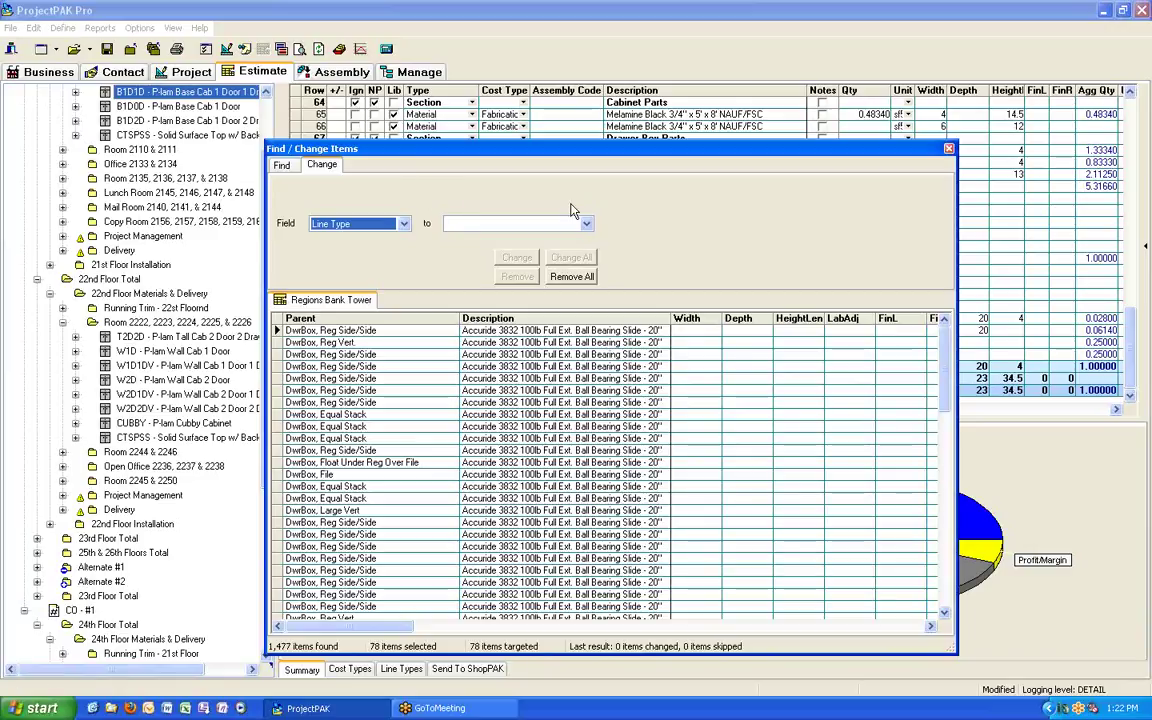
left_click(404, 225)
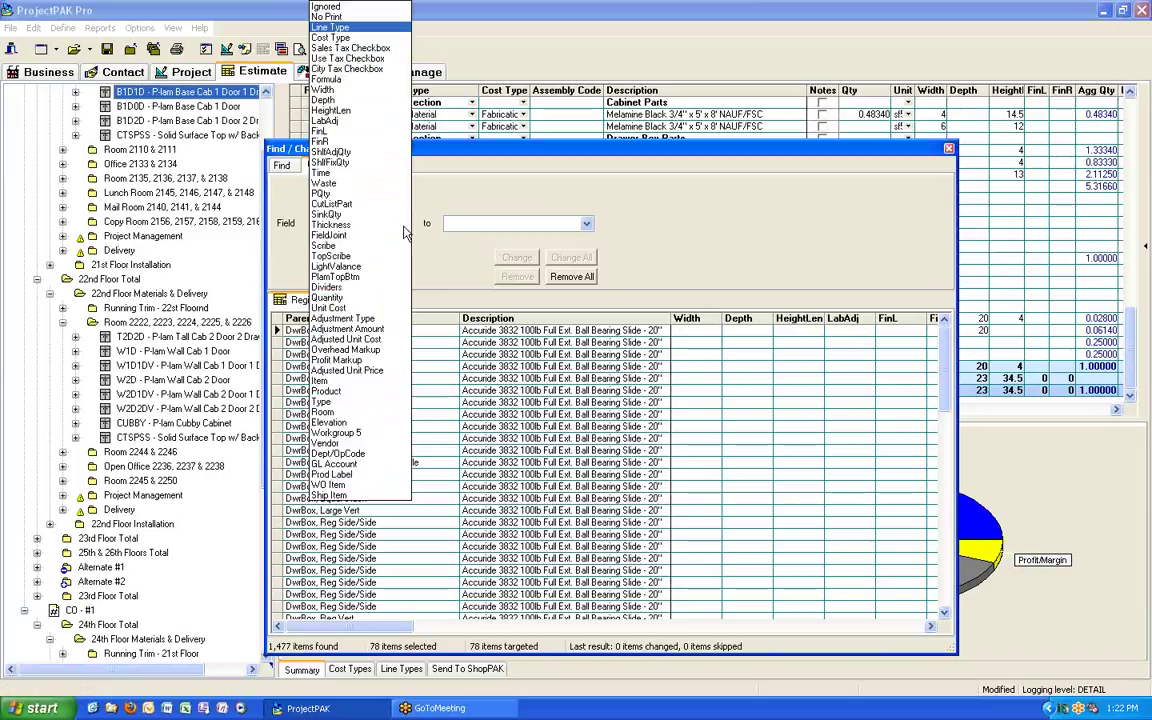
left_click(352, 445)
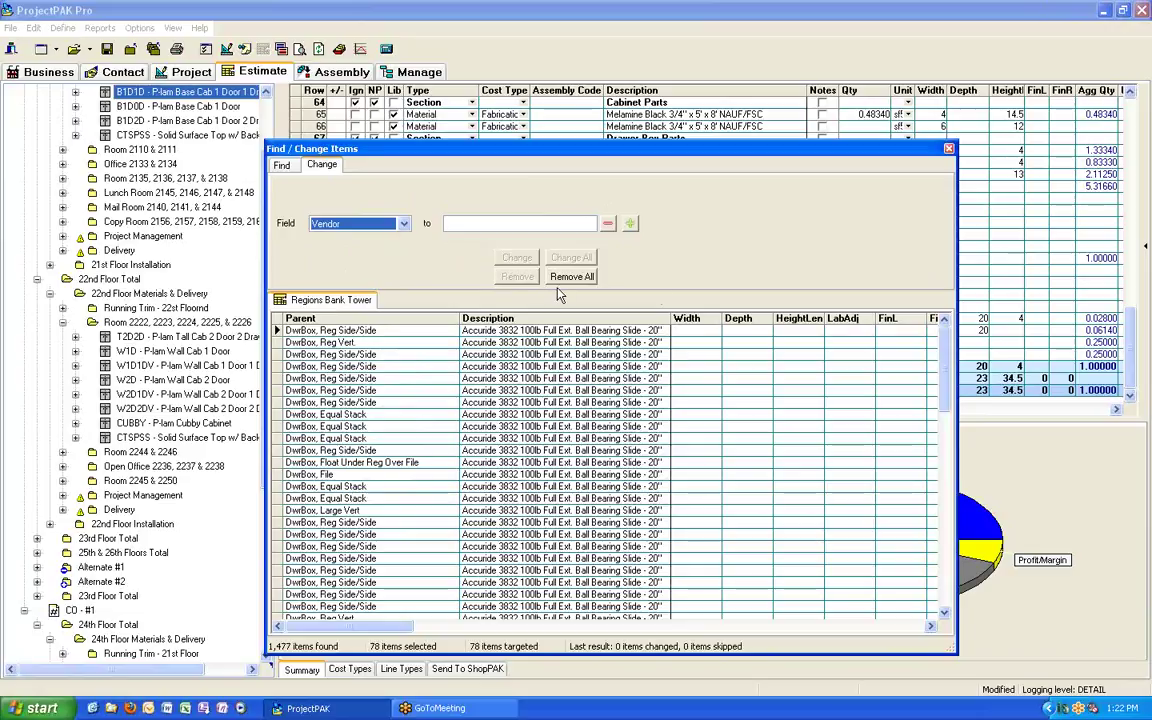
left_click(630, 226)
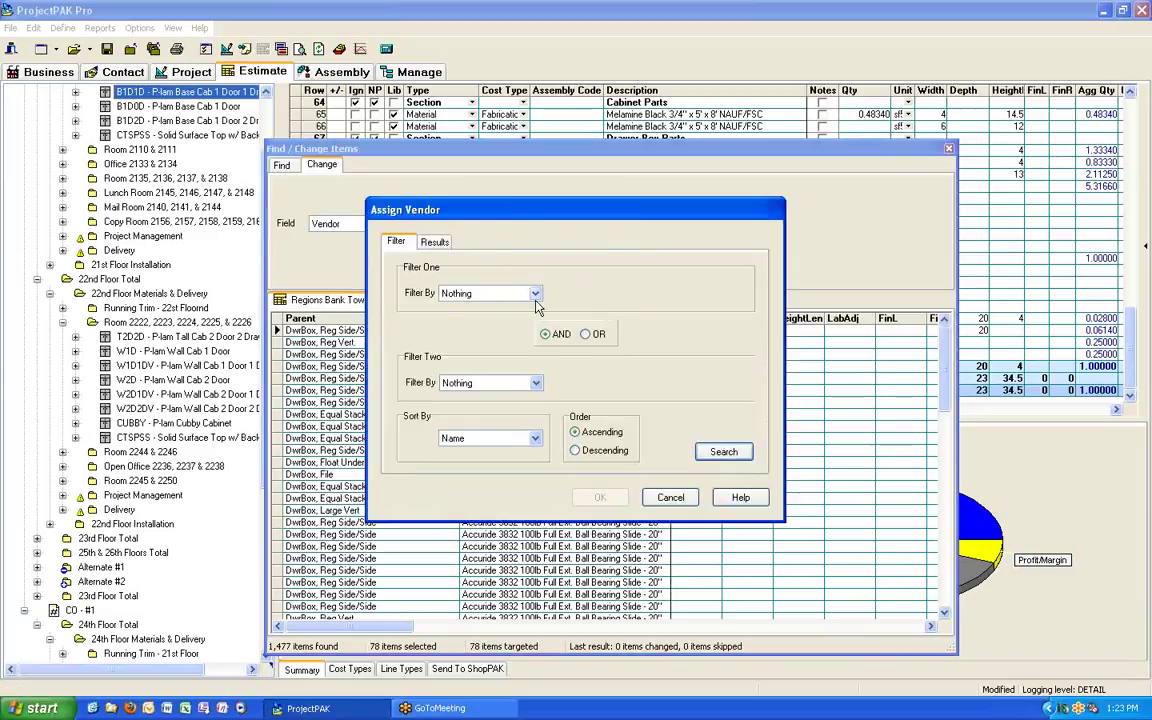
left_click(535, 294)
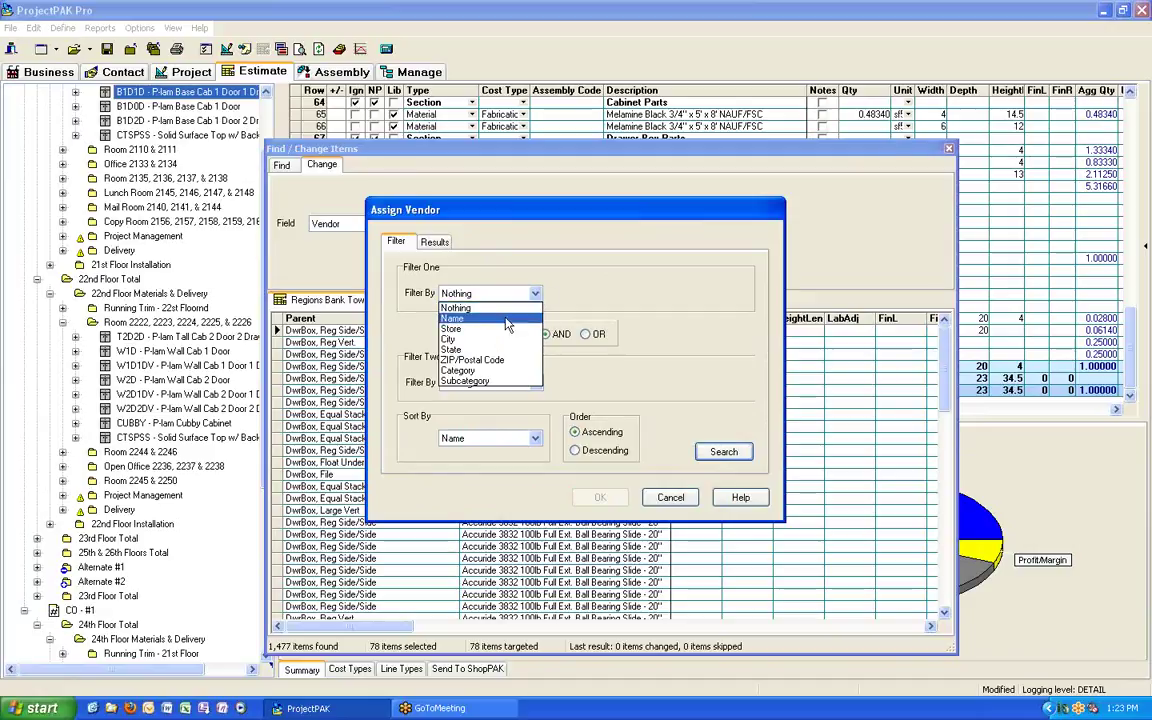
left_click(470, 381)
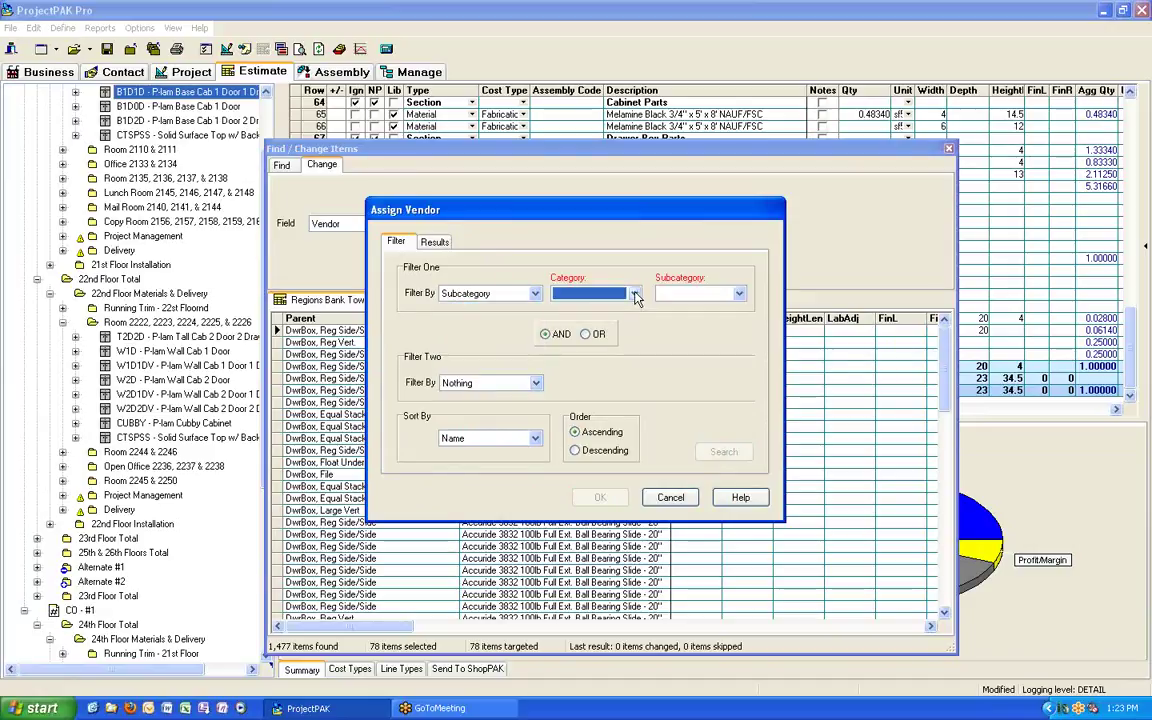
left_click(634, 294)
left_click(606, 329)
left_click(739, 293)
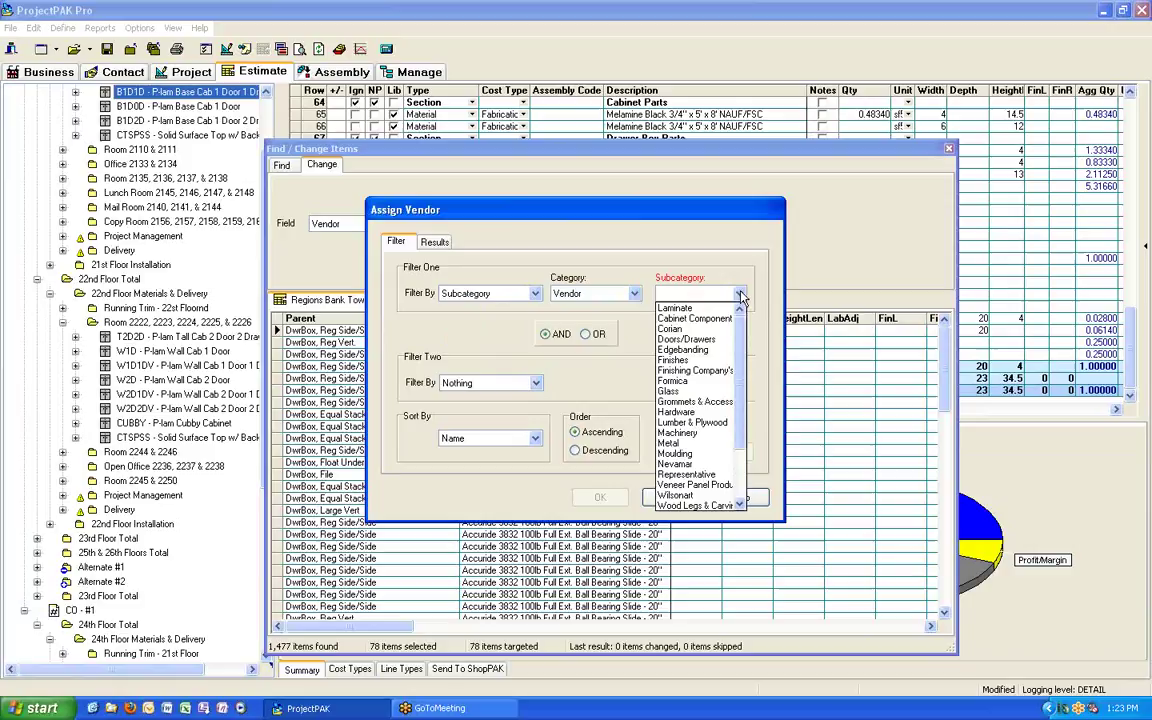
left_click(678, 412)
left_click(722, 452)
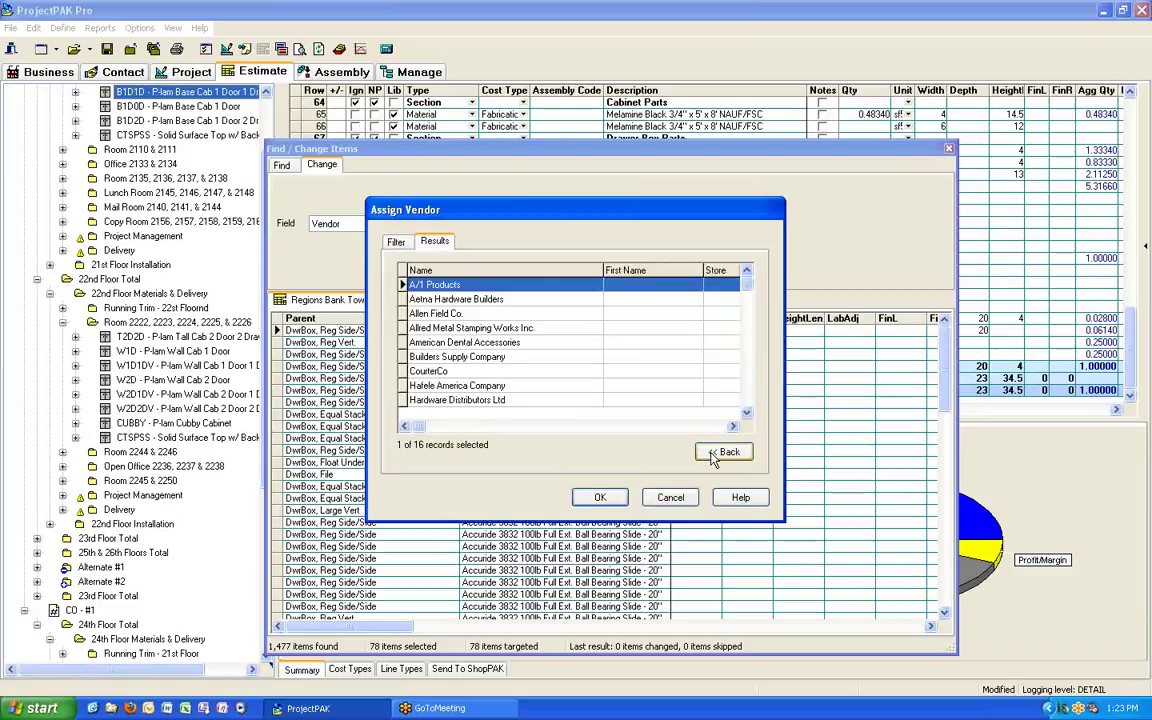
Assign Hafele America Company as the vendor and apply it to all targeted 20" slides
double_click(463, 388)
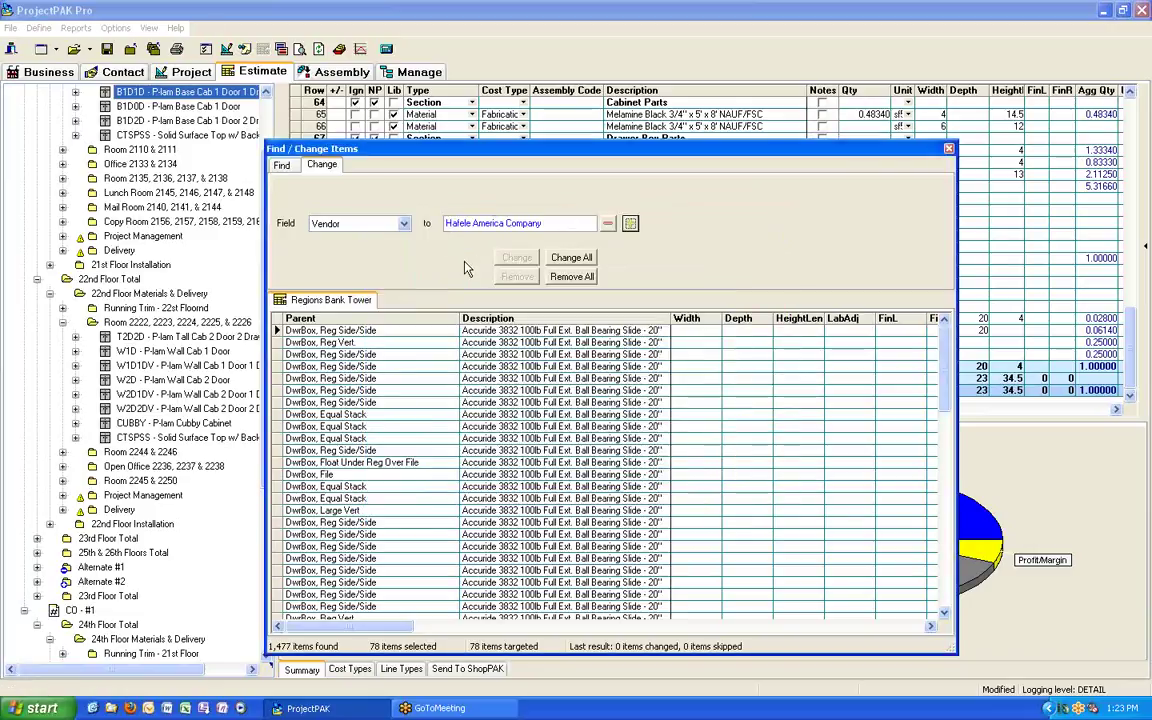
left_click(577, 261)
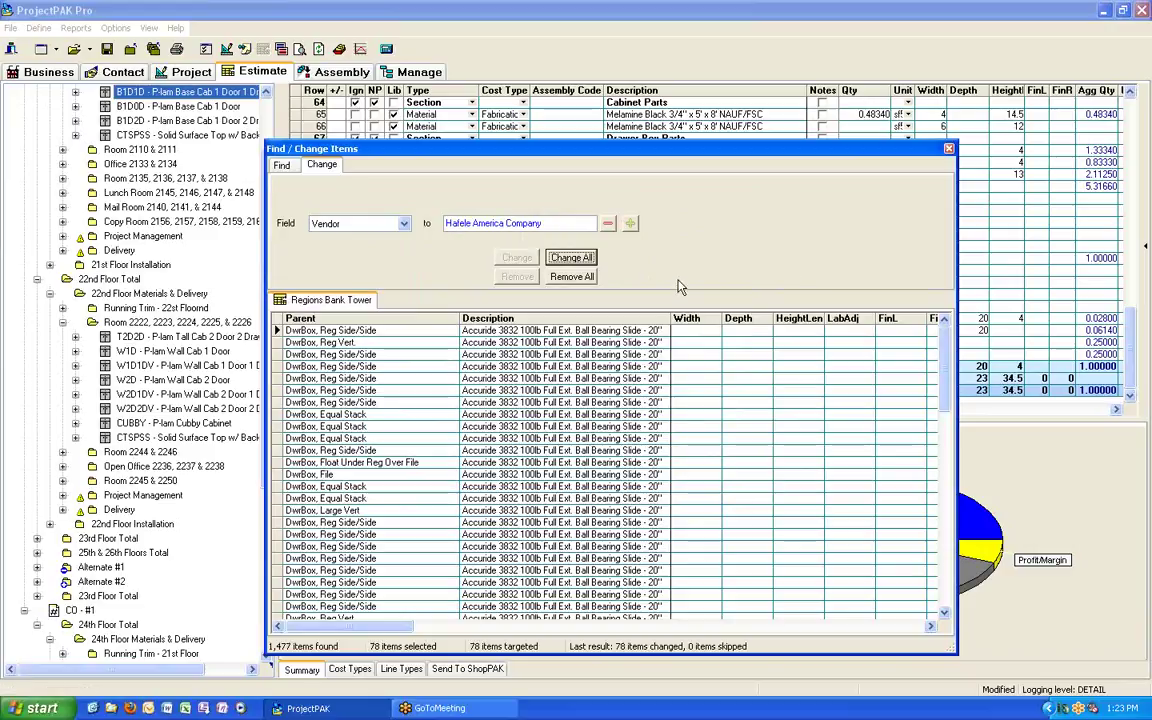
Change the Adjusted Unit Cost of all targeted 20" slides to 8.25
left_click(404, 225)
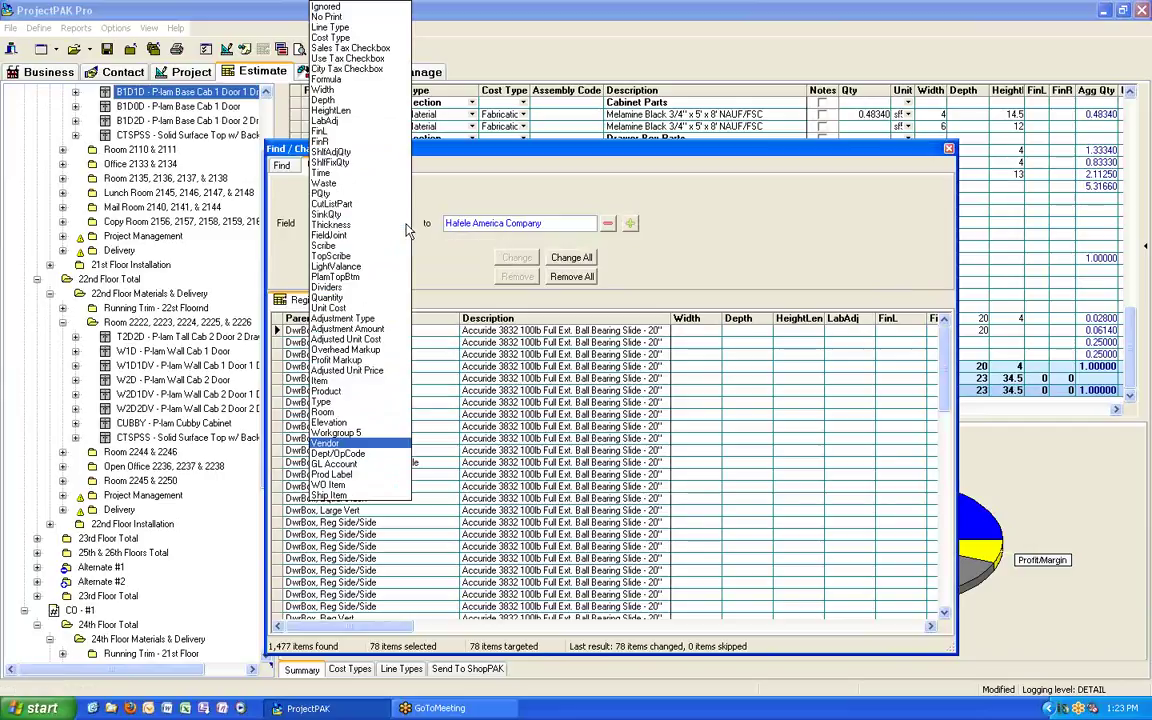
left_click(369, 341)
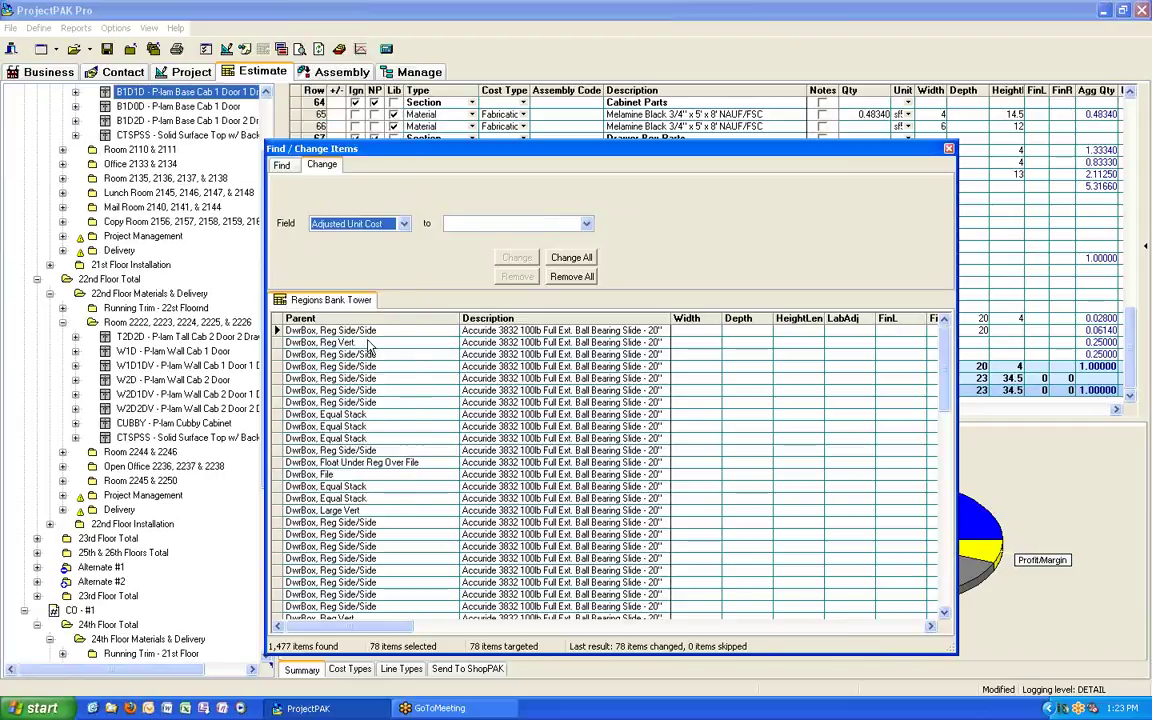
left_click(493, 223)
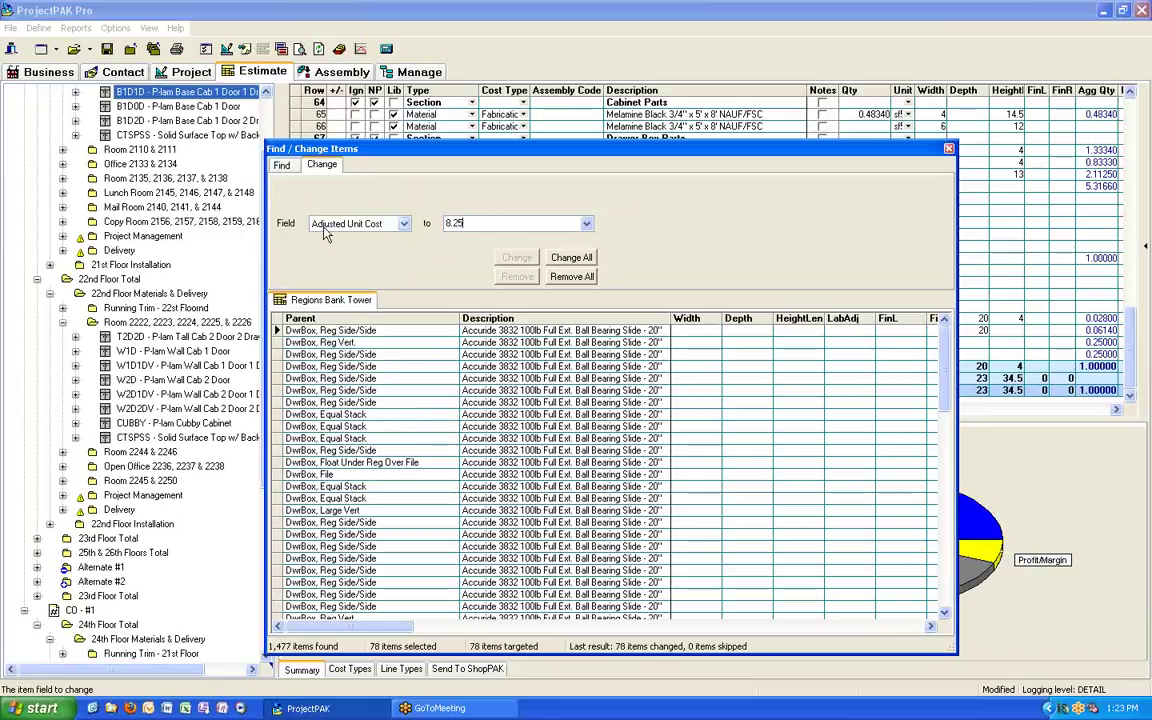
left_click(565, 260)
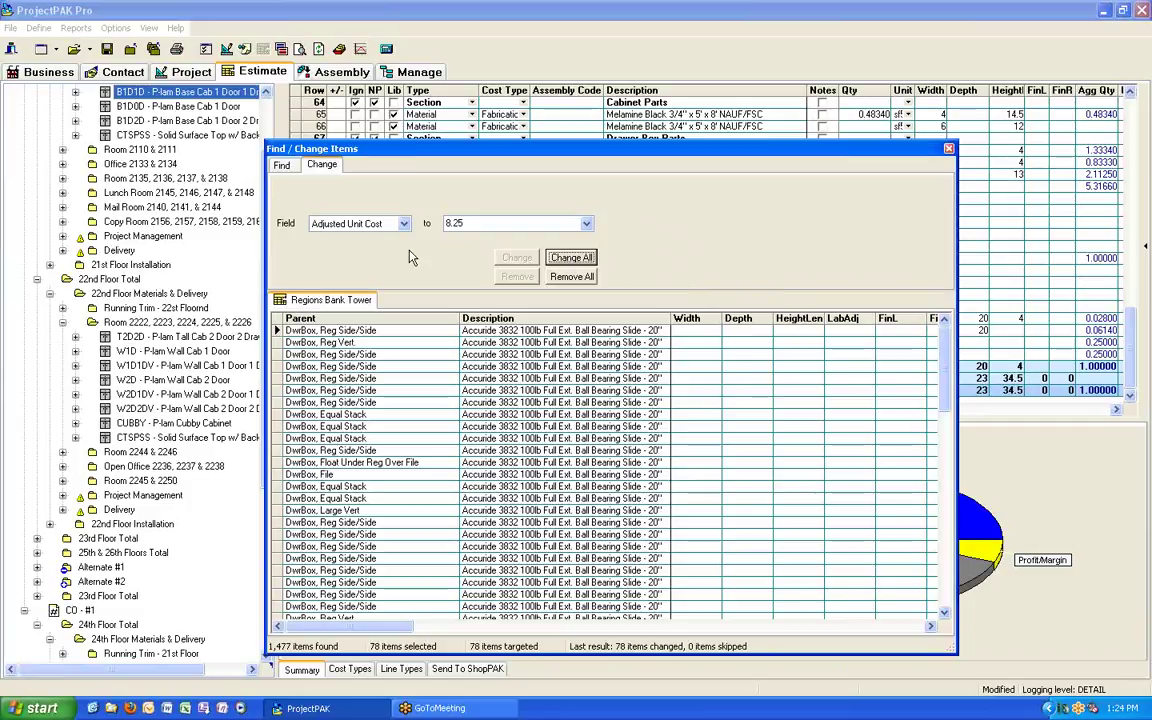
Close Find / Change Items and widen the Vendor column to review the 20" slide's adjusted unit cost and full vendor name
left_click(949, 150)
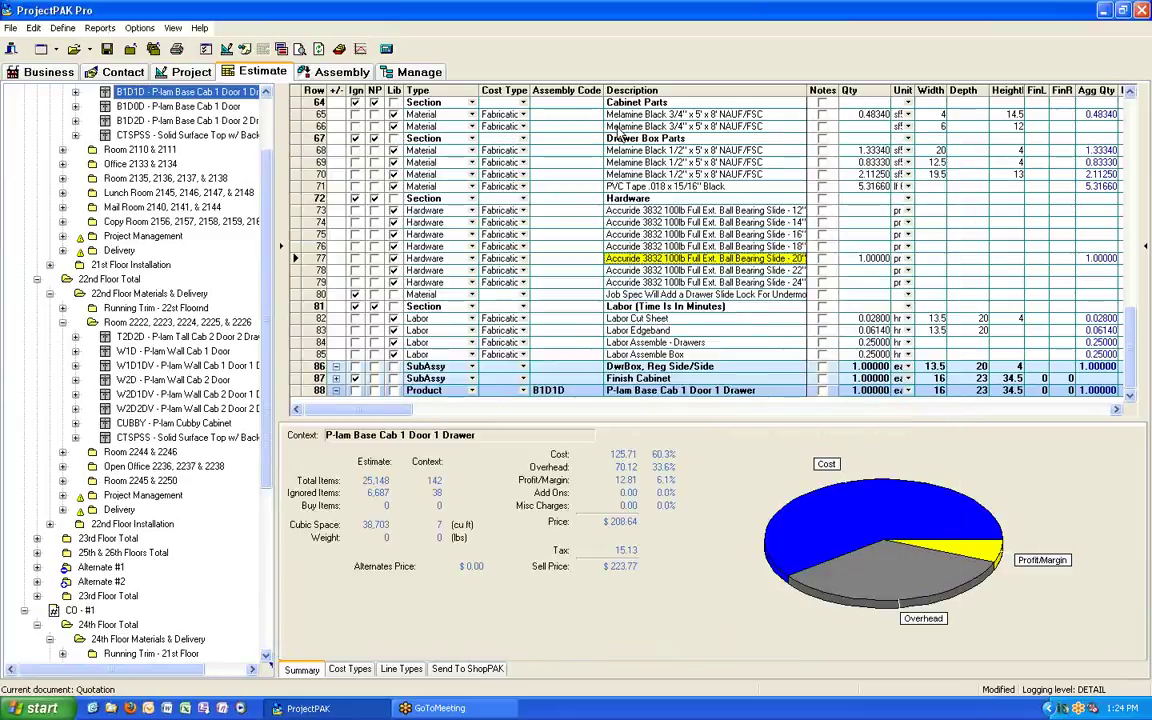
scroll(589, 231, "down", 1)
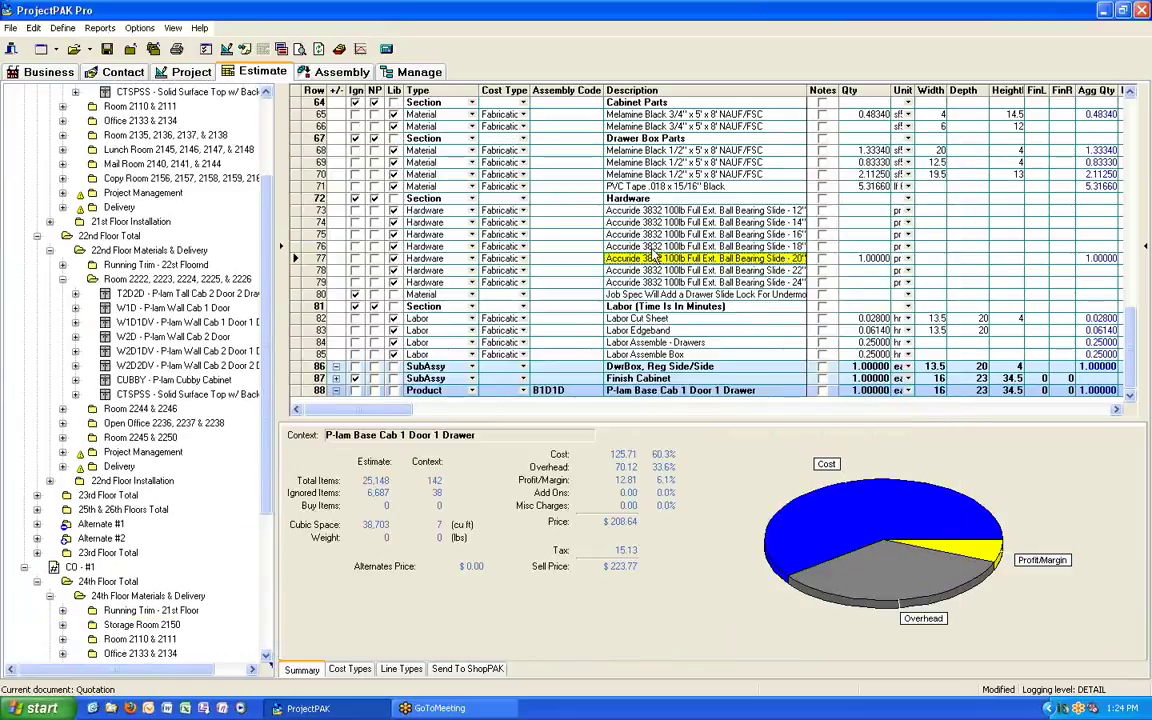
scroll(589, 231, "right", 3)
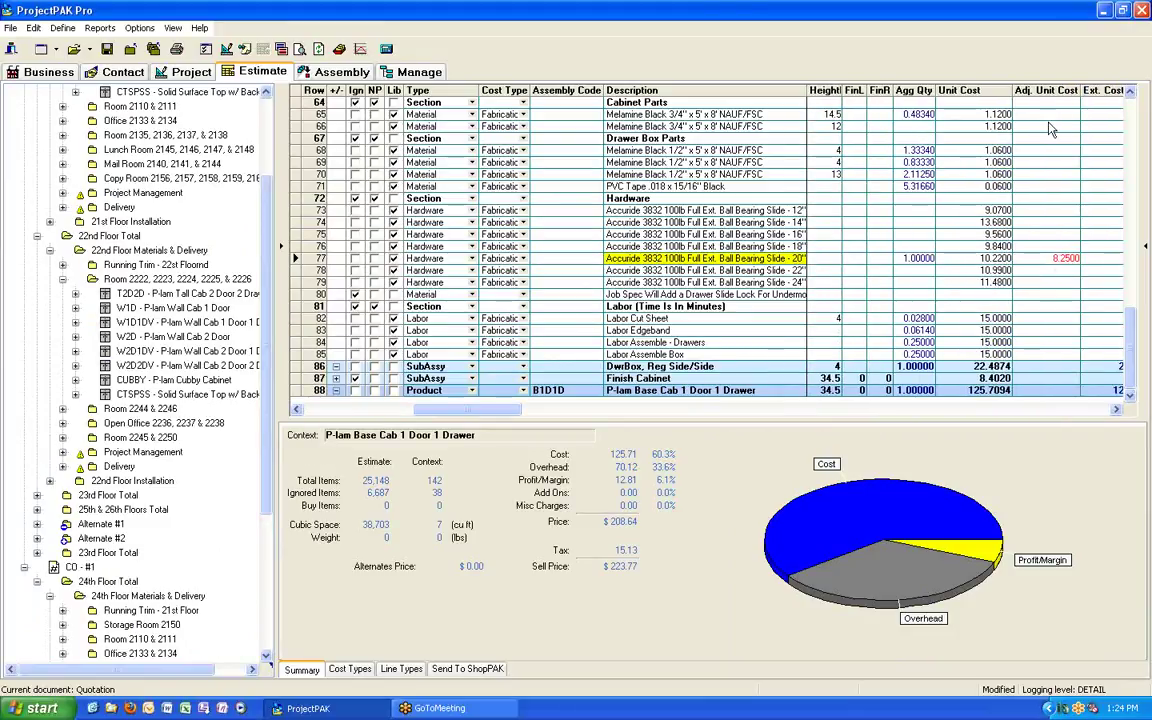
scroll(1068, 270, "right", 5)
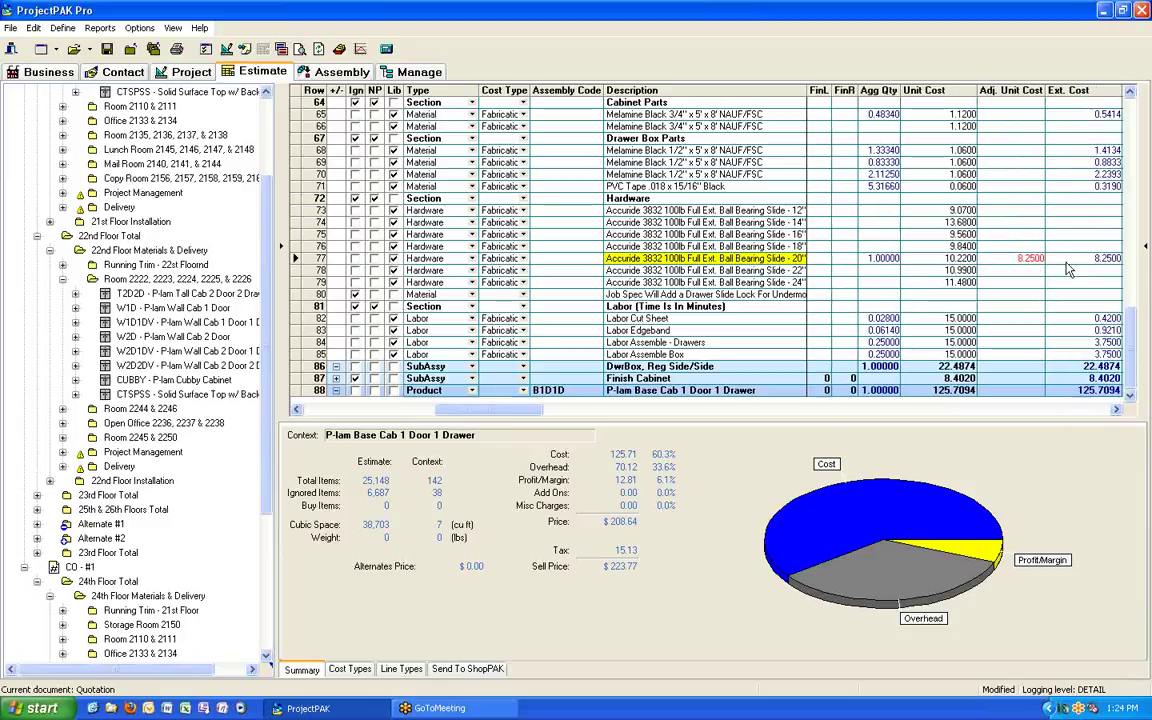
scroll(1068, 270, "right", 5)
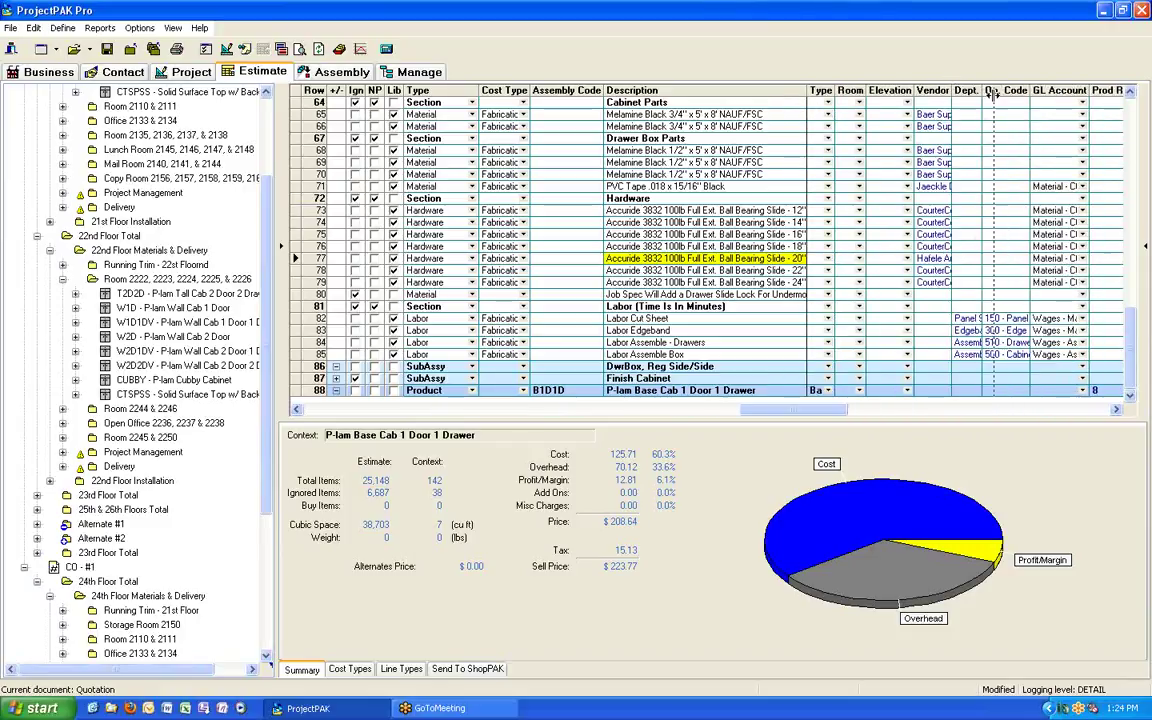
double_click(952, 90)
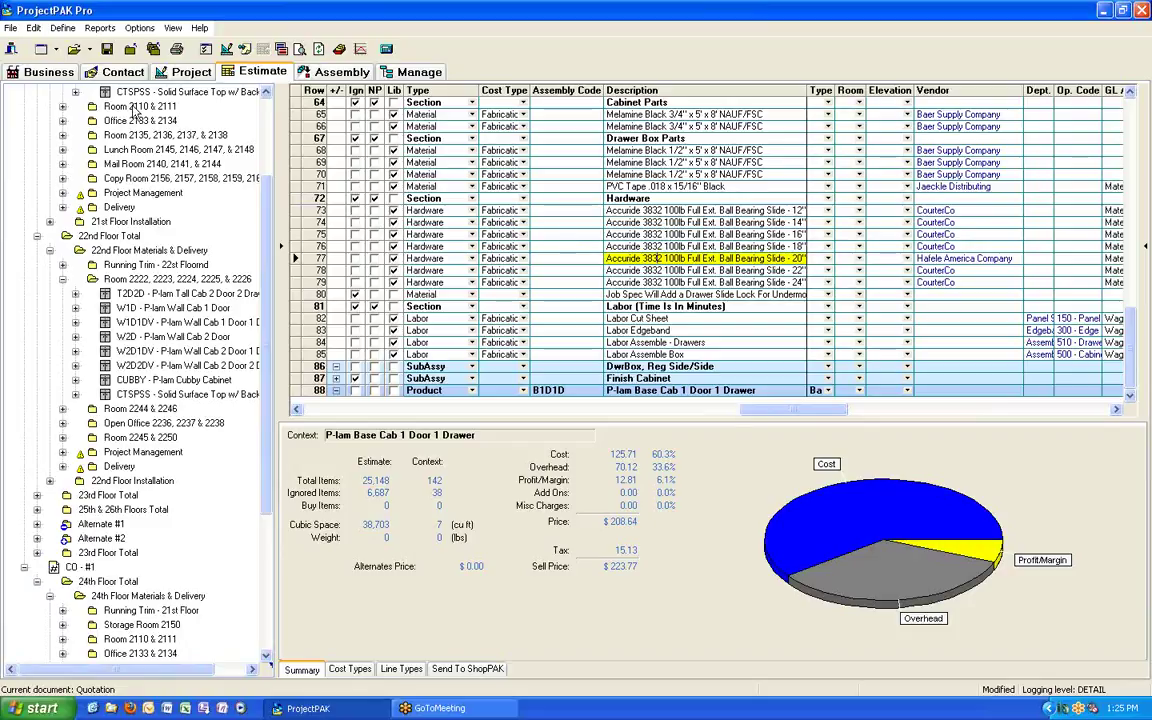
Open Find for the whole Regions Bank Tower project and search the estimate for items whose Line Type is Material
scroll(120, 110, "up", 3)
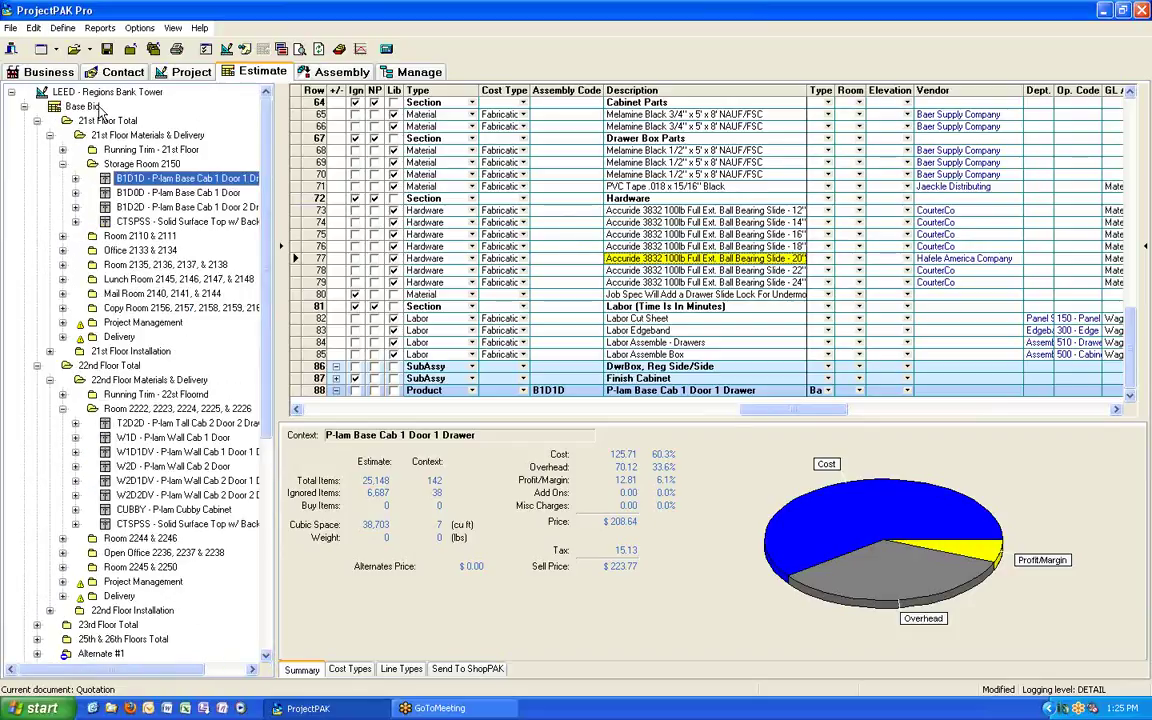
right_click(85, 93)
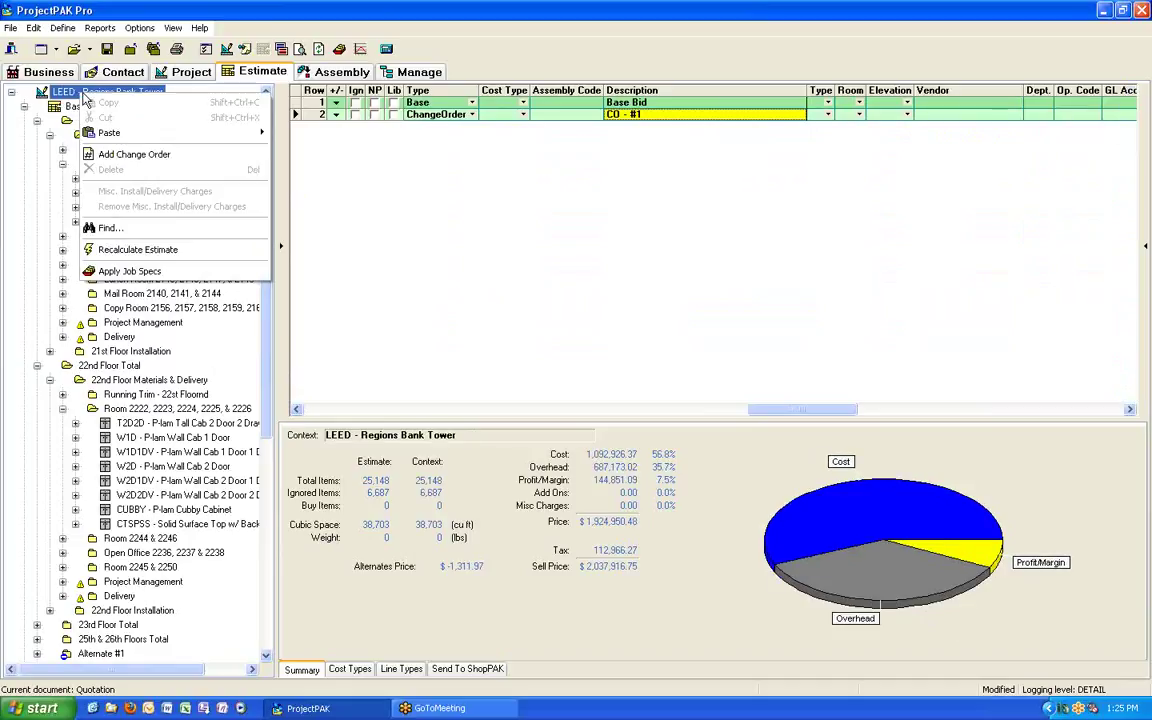
left_click(215, 228)
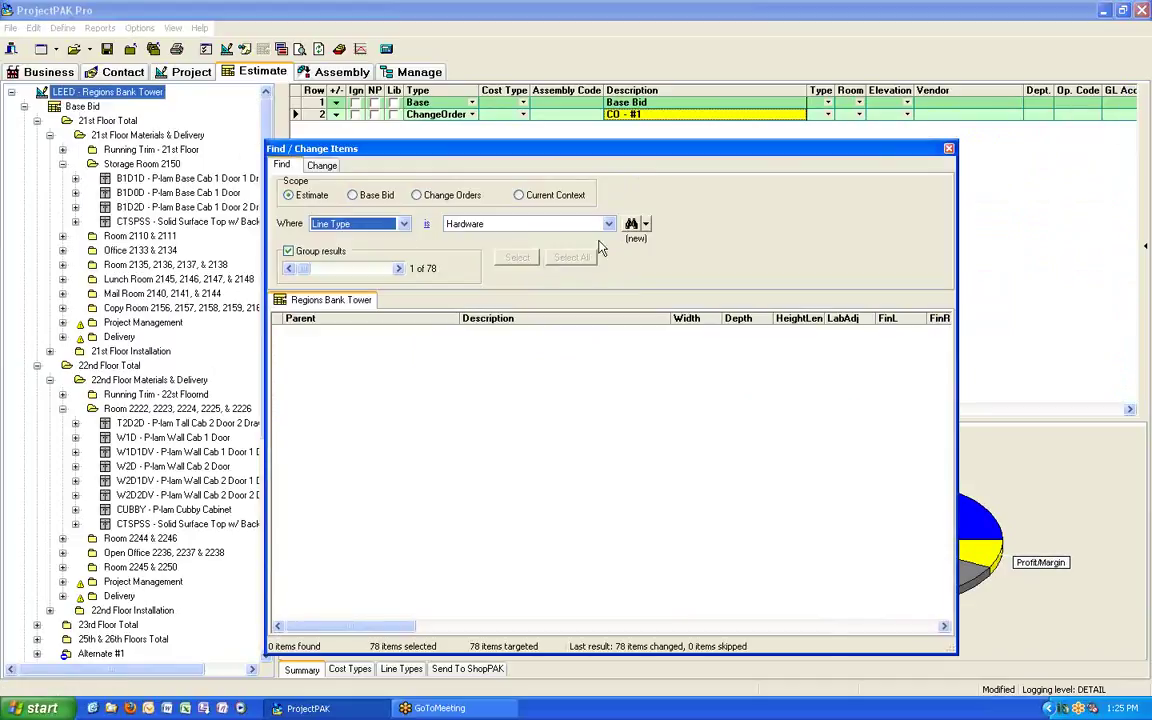
left_click_drag(570, 150, 573, 95)
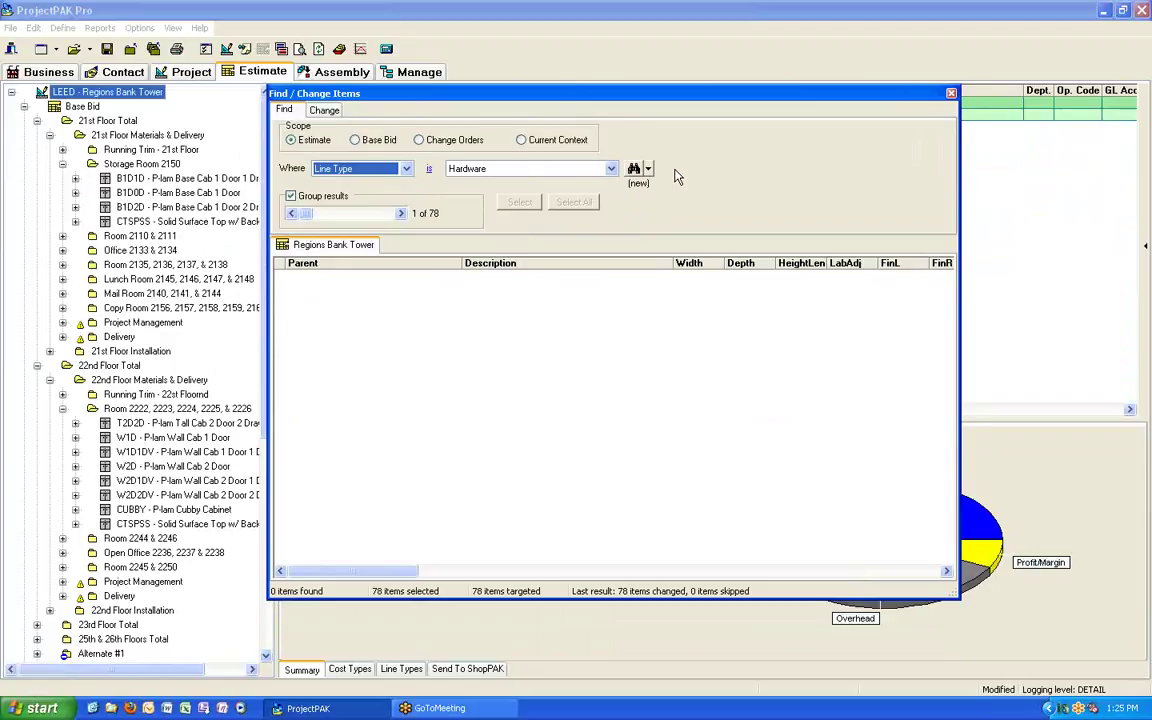
left_click(406, 170)
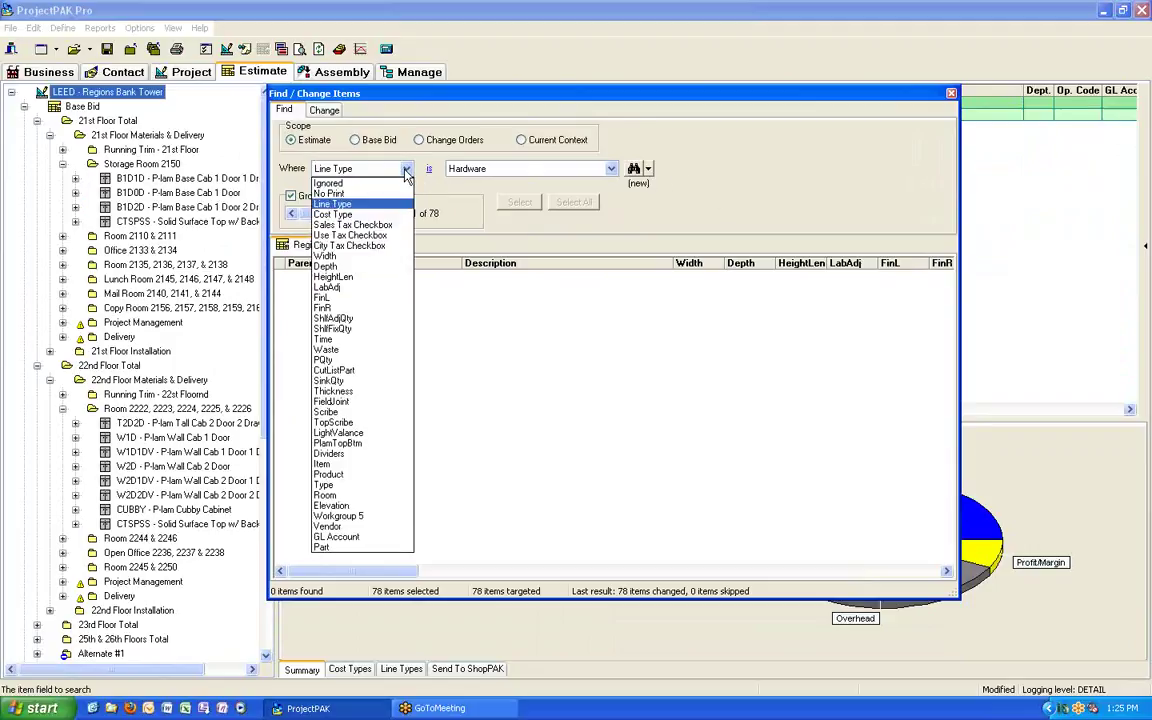
left_click(340, 204)
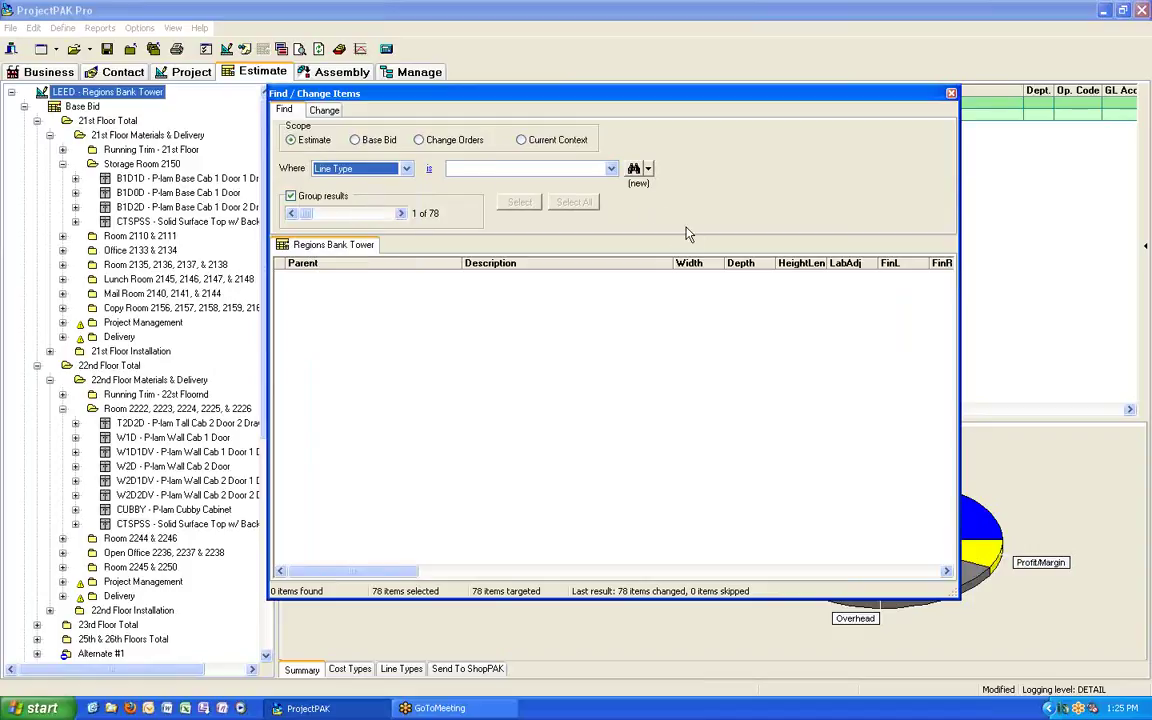
left_click(555, 168)
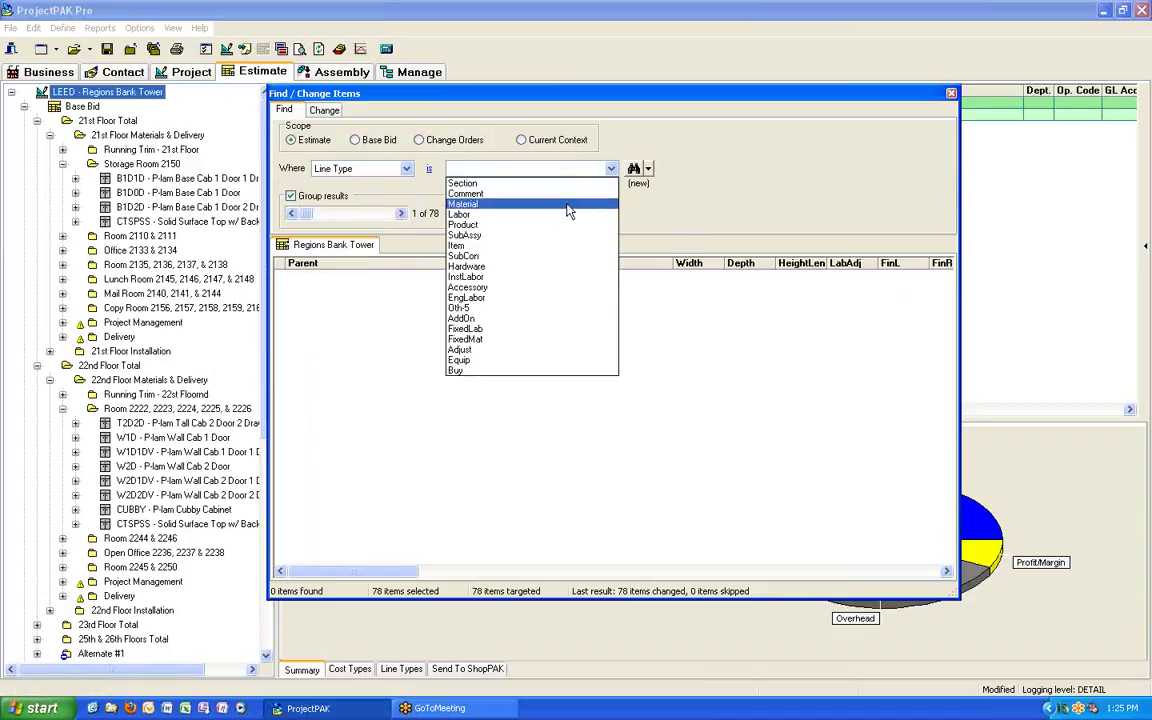
left_click(582, 204)
left_click(634, 170)
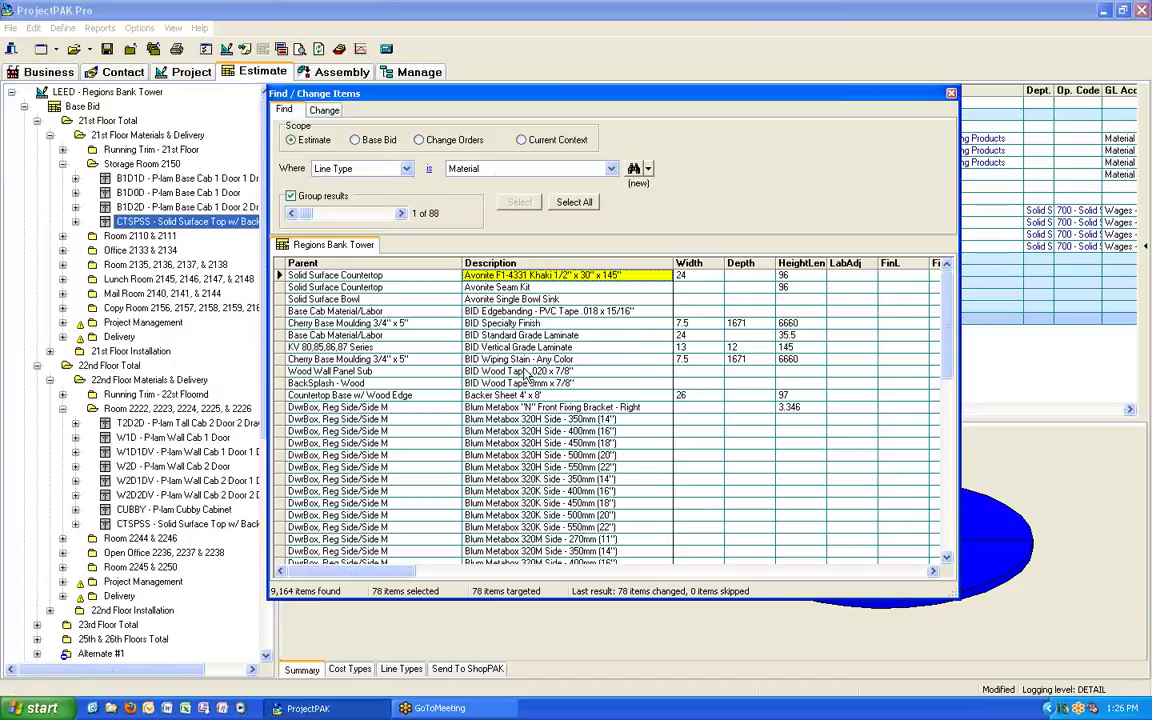
Switch the search mode to Merge results and add the Hardware line type to the found items
left_click(649, 170)
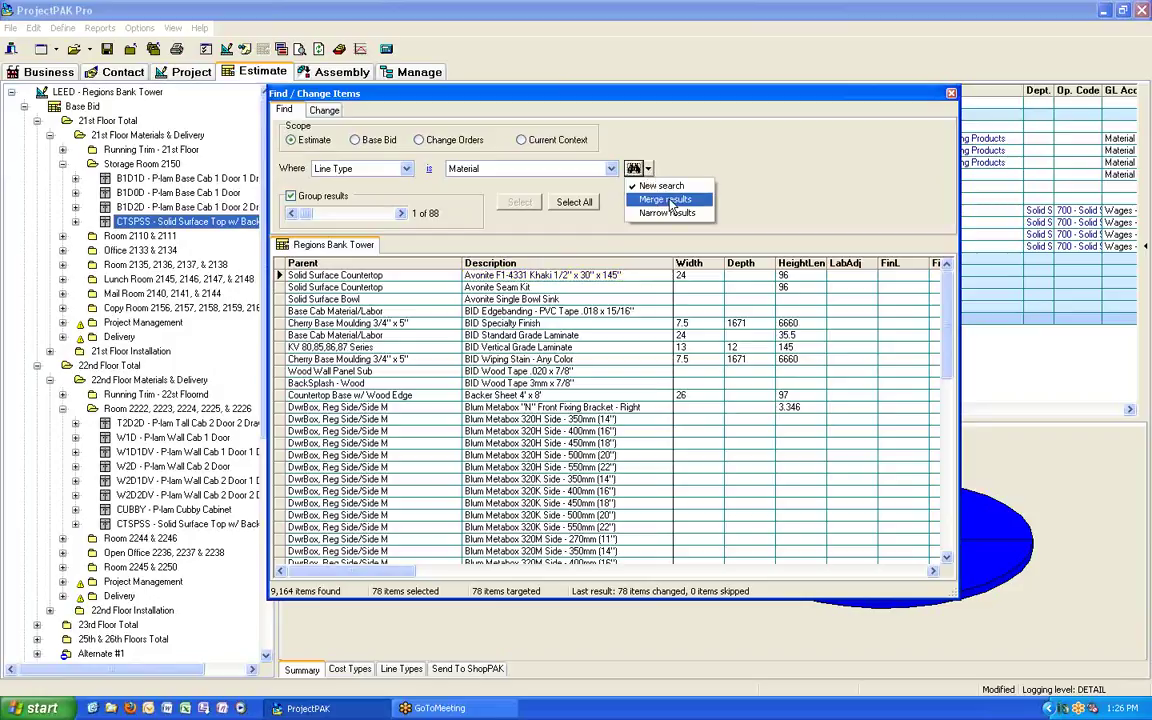
left_click(673, 201)
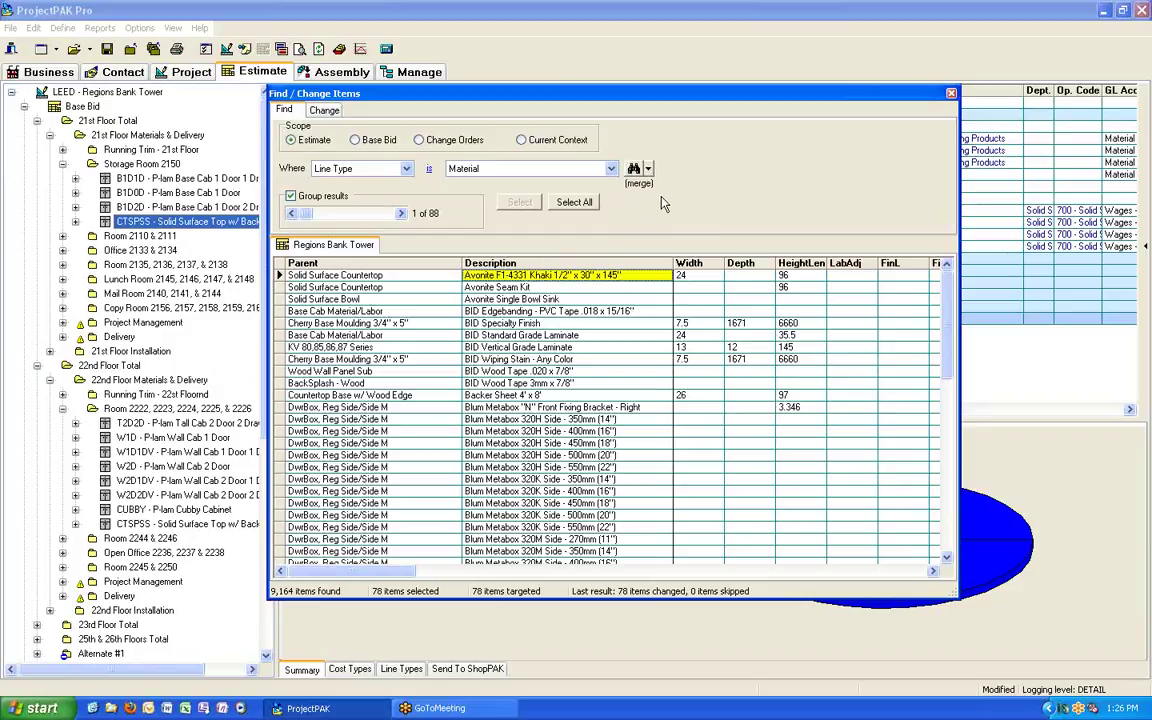
left_click(611, 169)
left_click(537, 266)
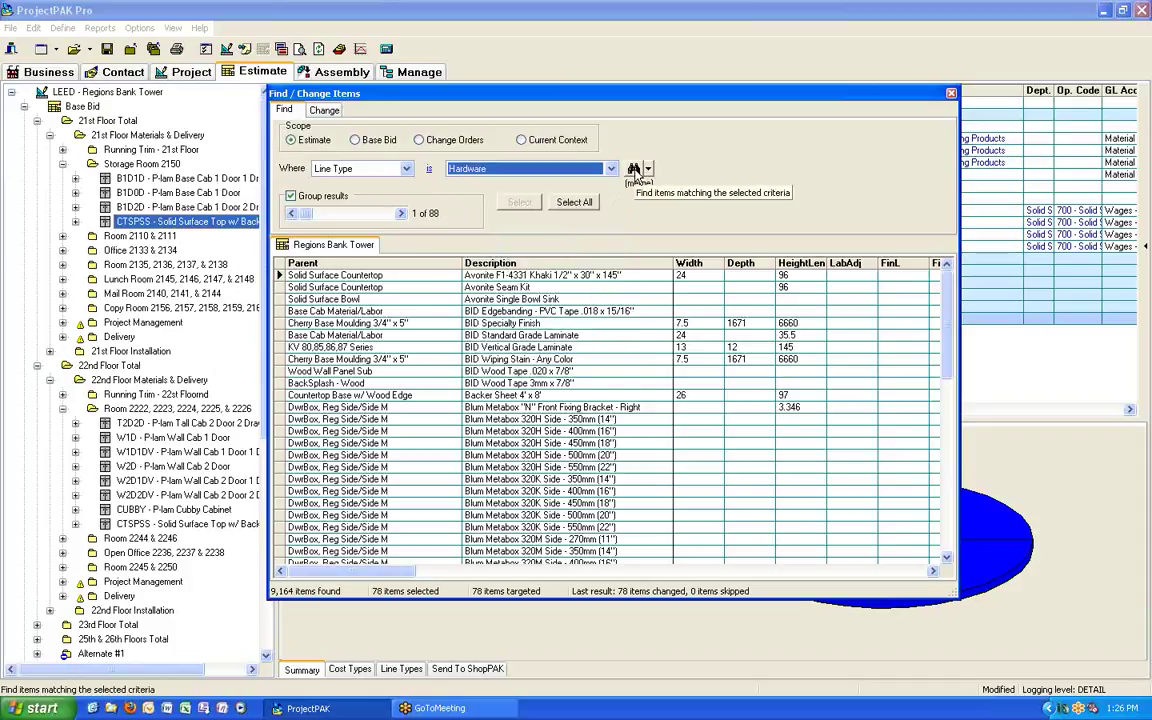
left_click(634, 170)
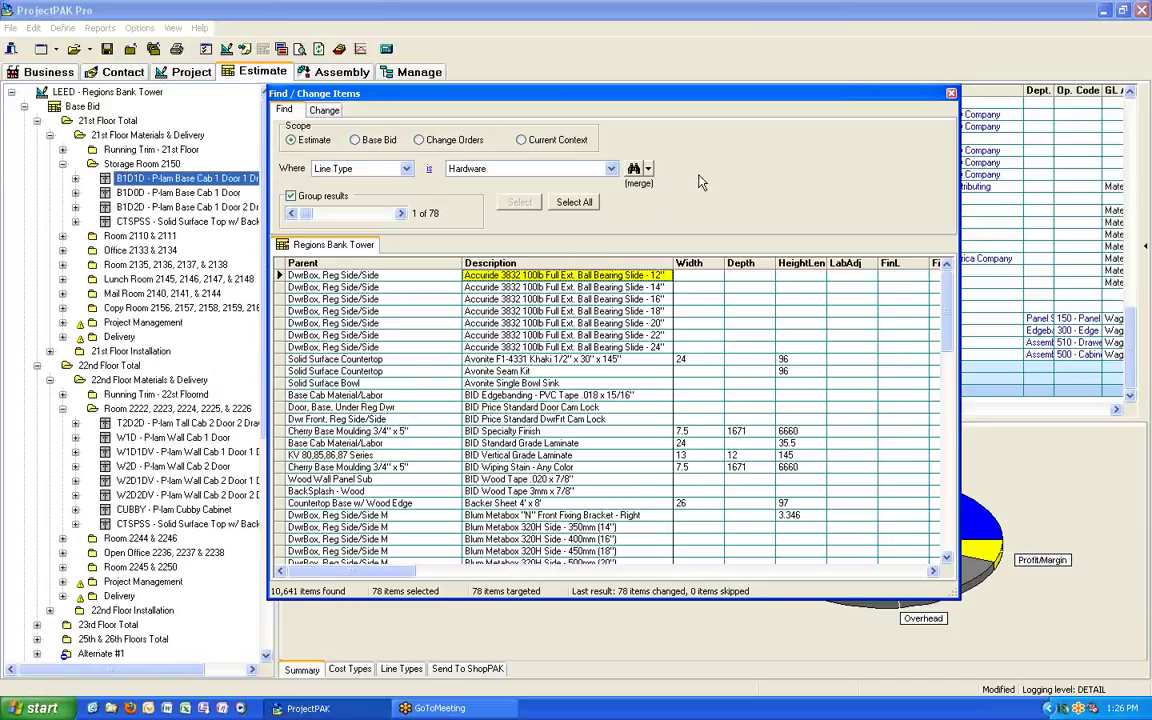
Merge the Accessory and Item line types into the existing search results
left_click(610, 169)
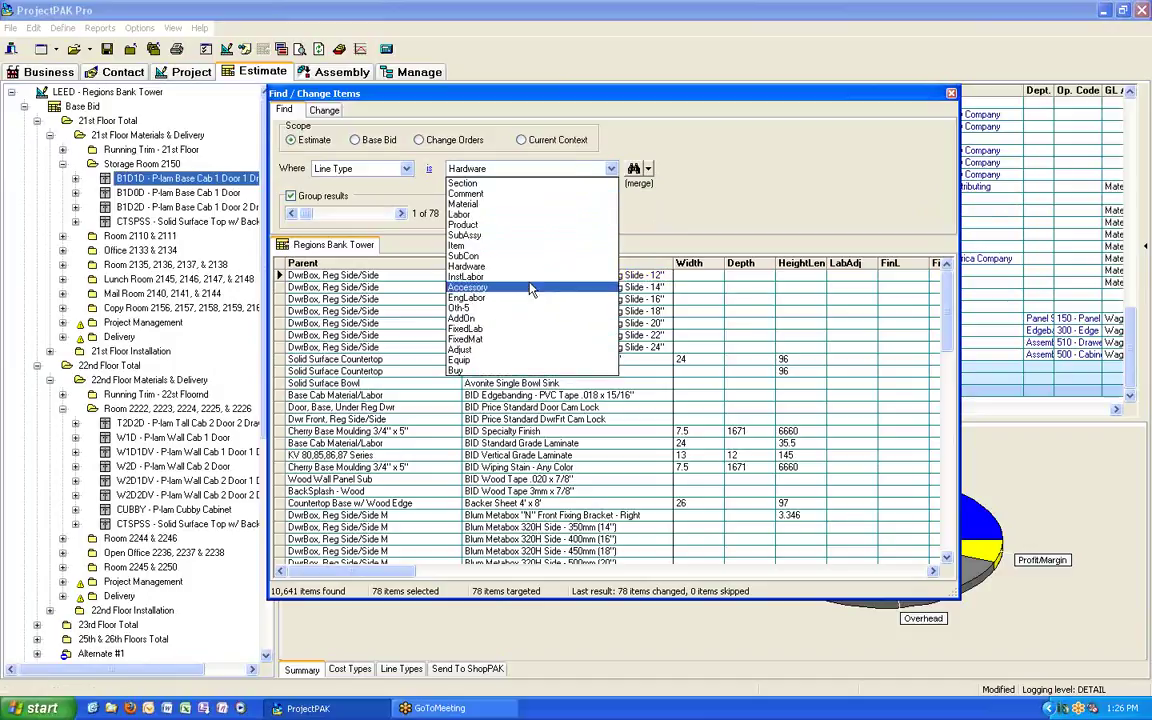
left_click(531, 289)
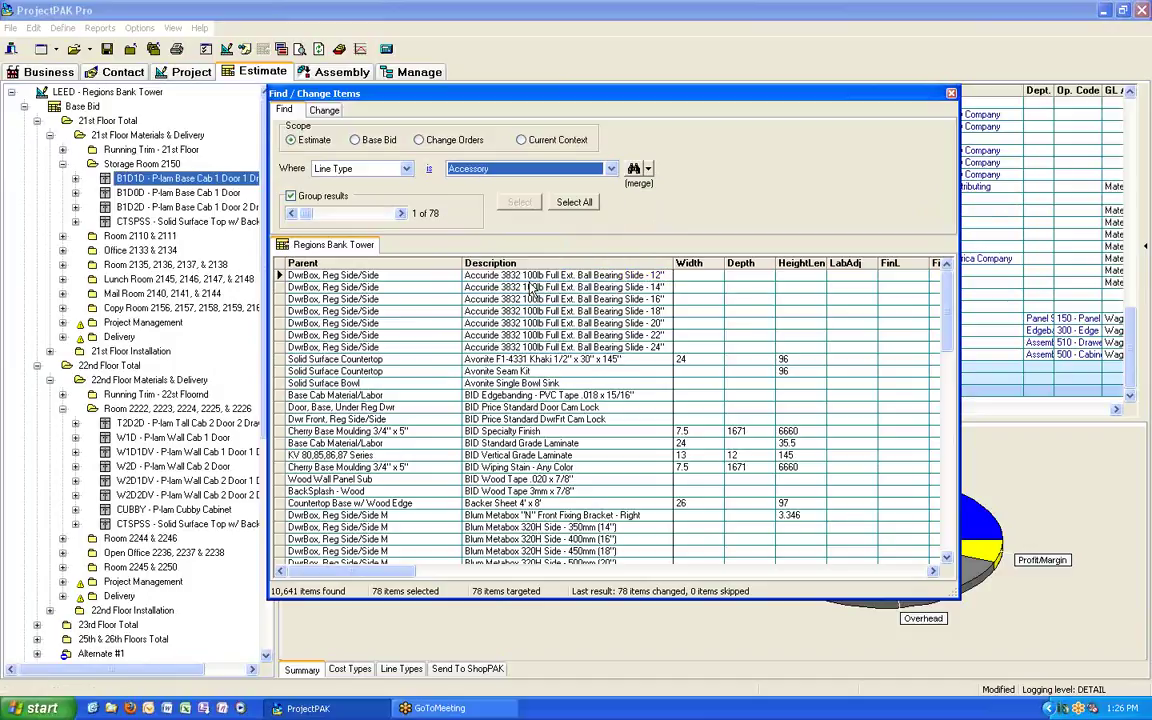
left_click(633, 170)
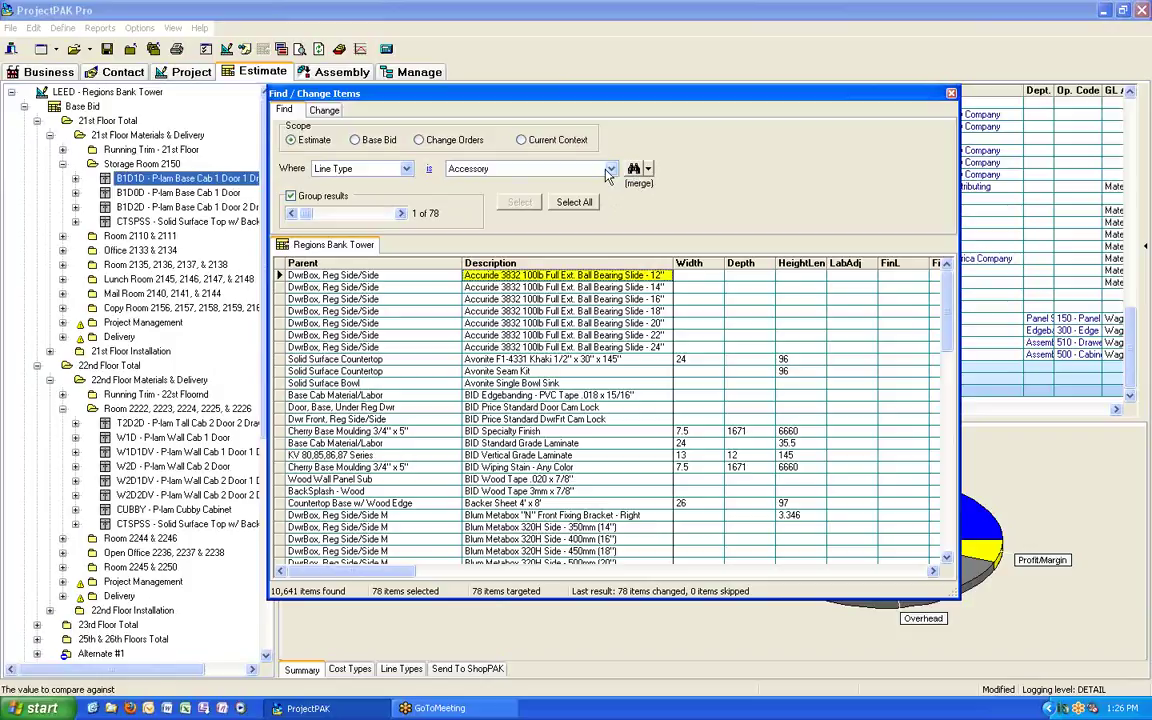
left_click(611, 169)
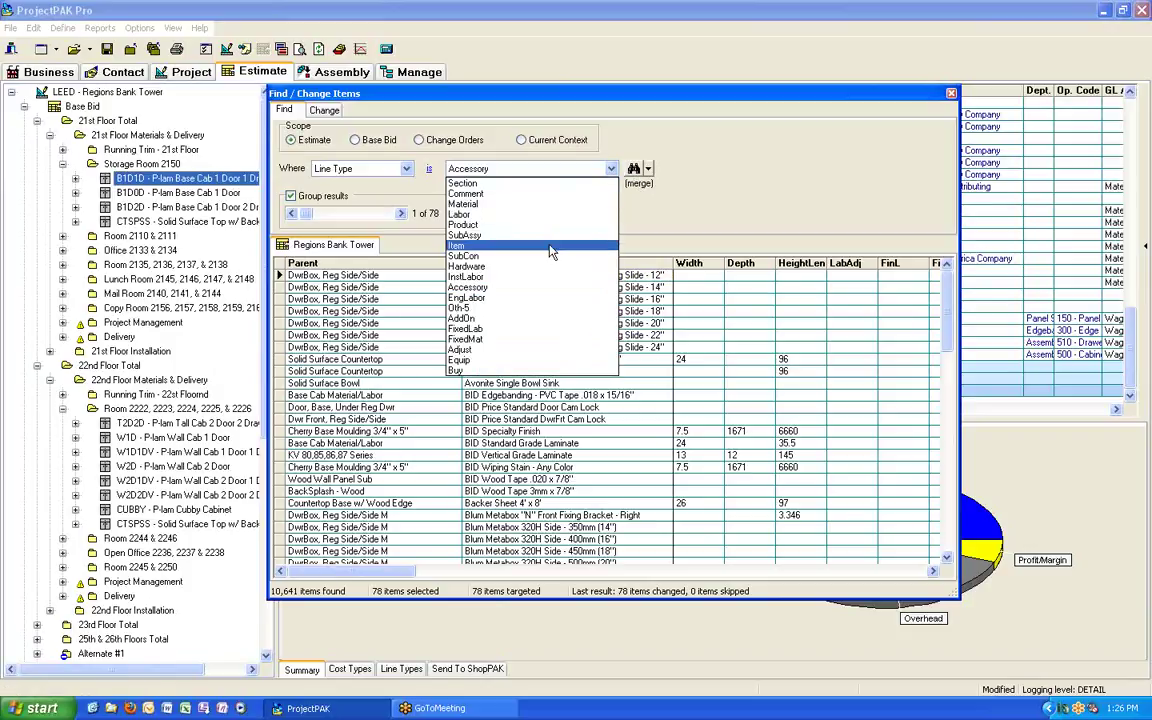
left_click(548, 235)
left_click(633, 170)
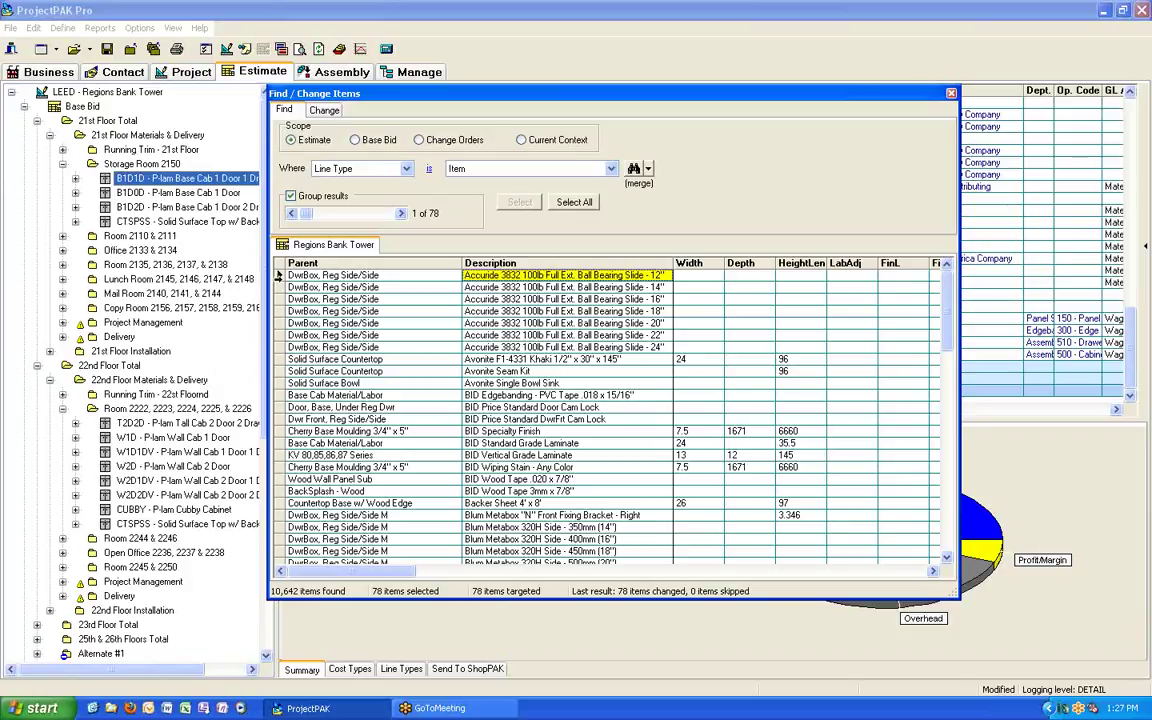
Highlight the rows from the 12" slide through BID Vertical Grade Laminate plus Blum Metabox rows, and reduce the highlight to the 16" slide
left_click_drag(279, 276, 289, 458)
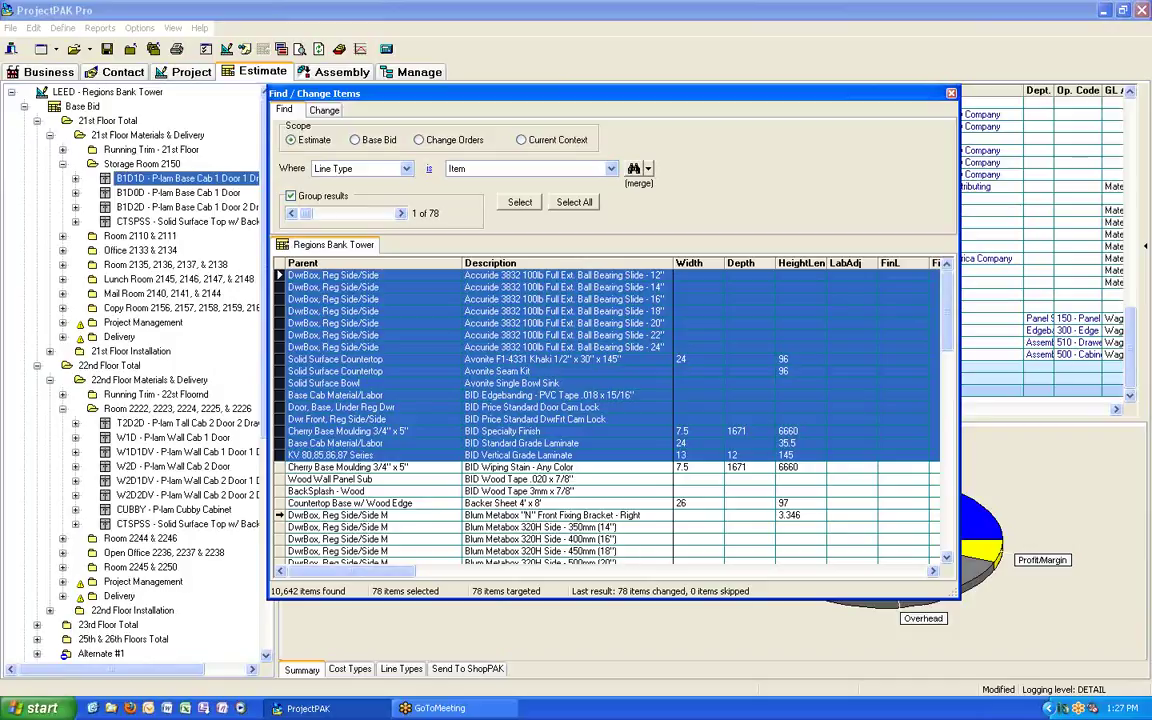
left_click(280, 516, "ctrl")
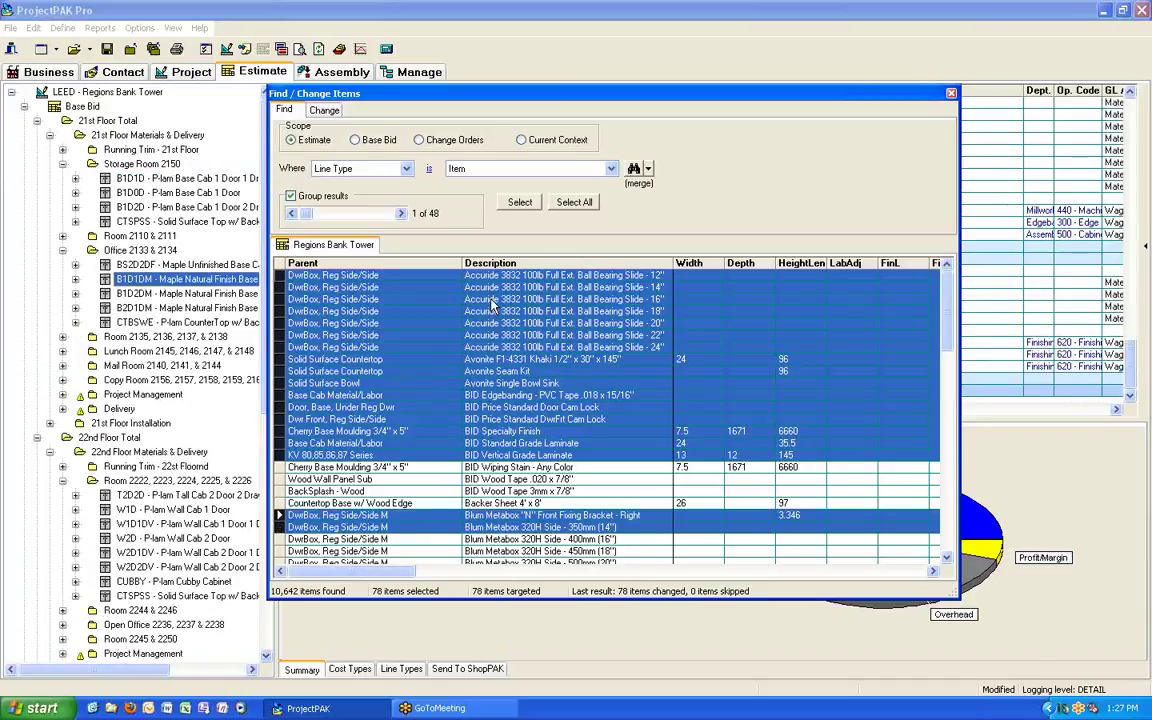
left_click(378, 300)
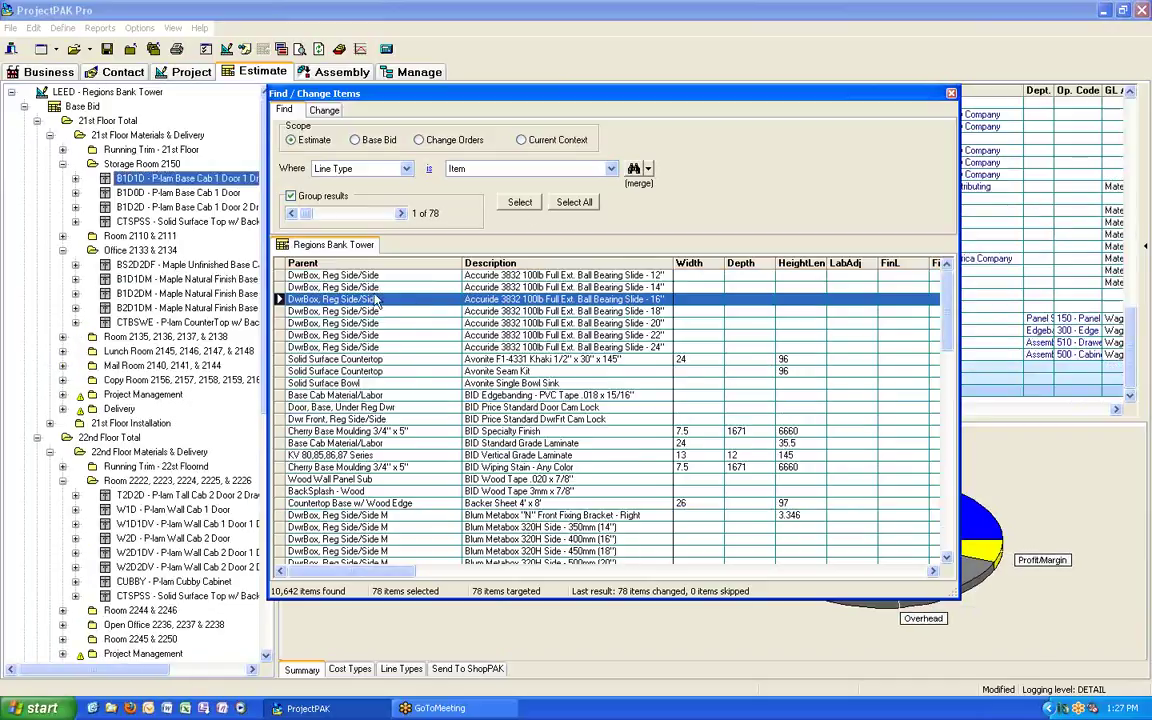
Target all merged search results and choose Sales Tax Checkbox as the field to change
left_click(577, 203)
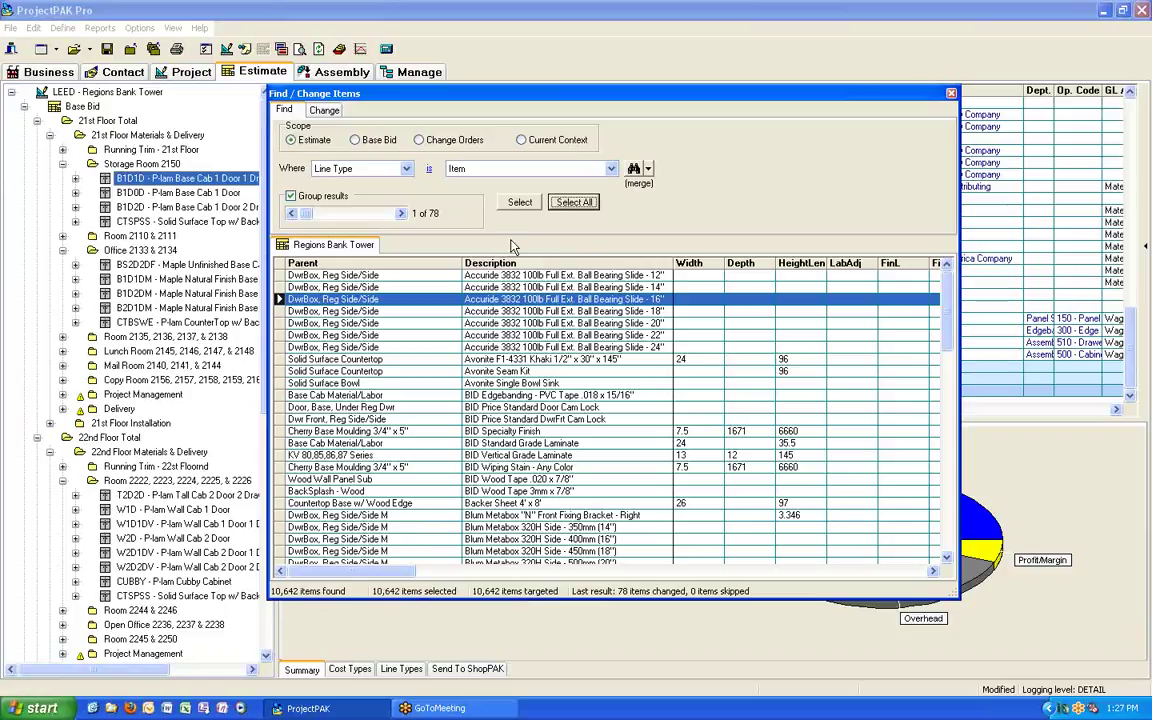
left_click(324, 110)
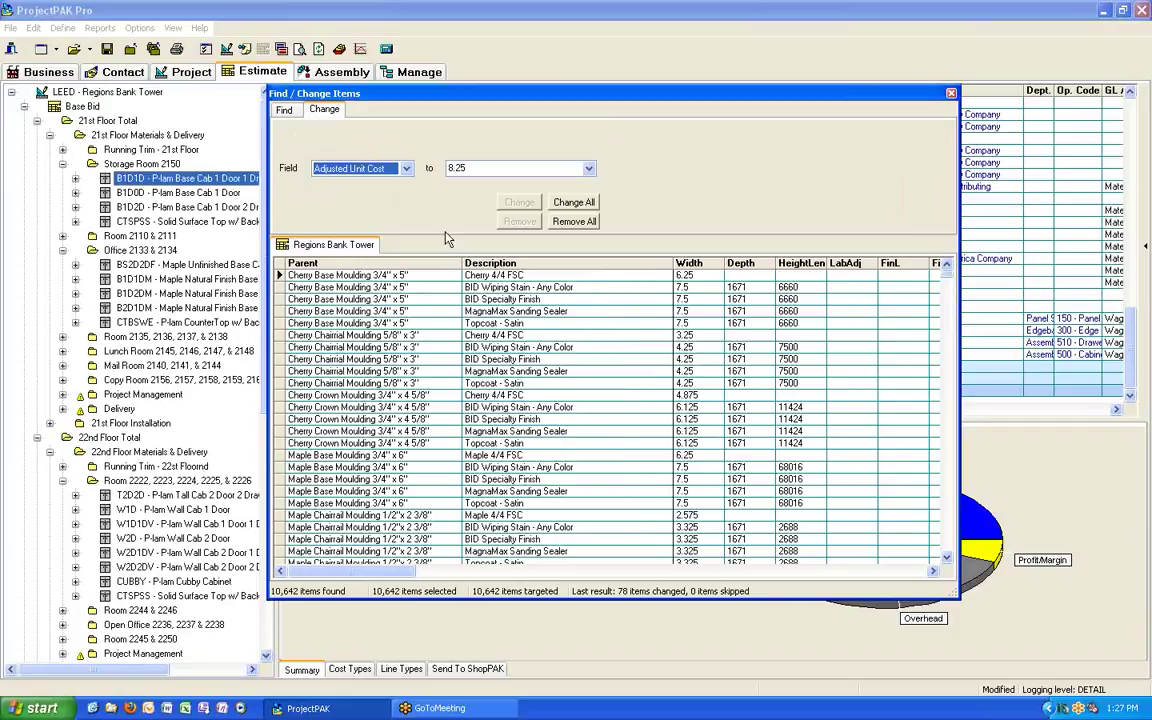
left_click(405, 168)
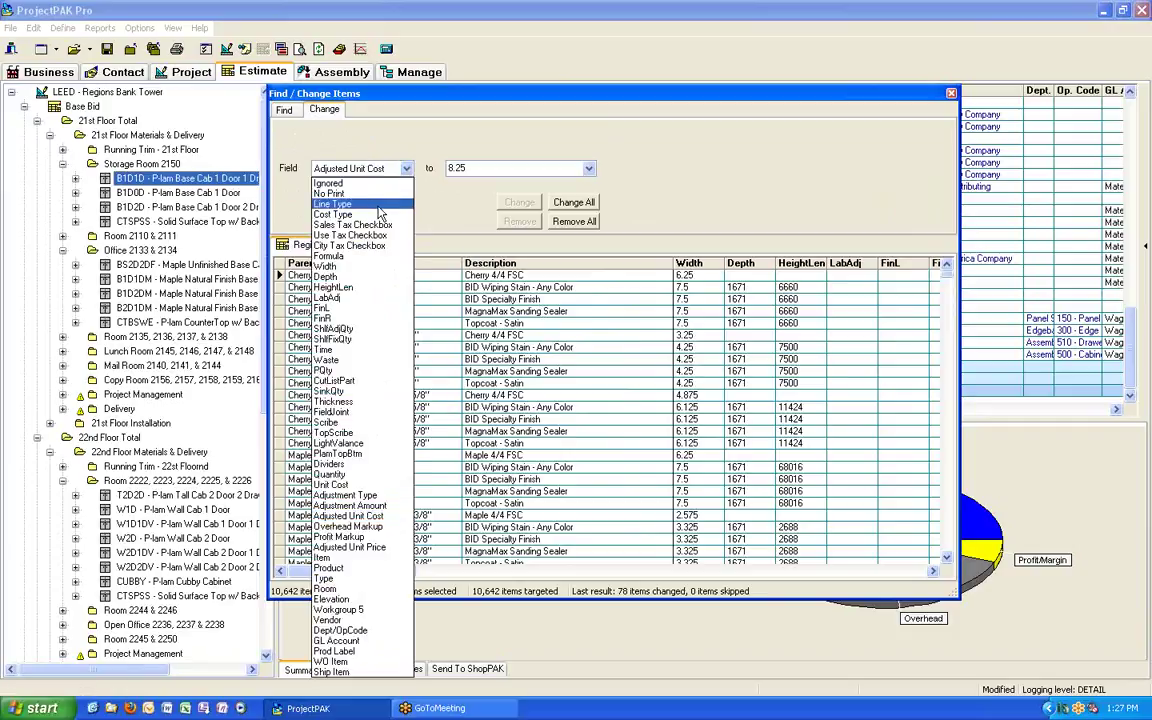
left_click(373, 226)
left_click(587, 169)
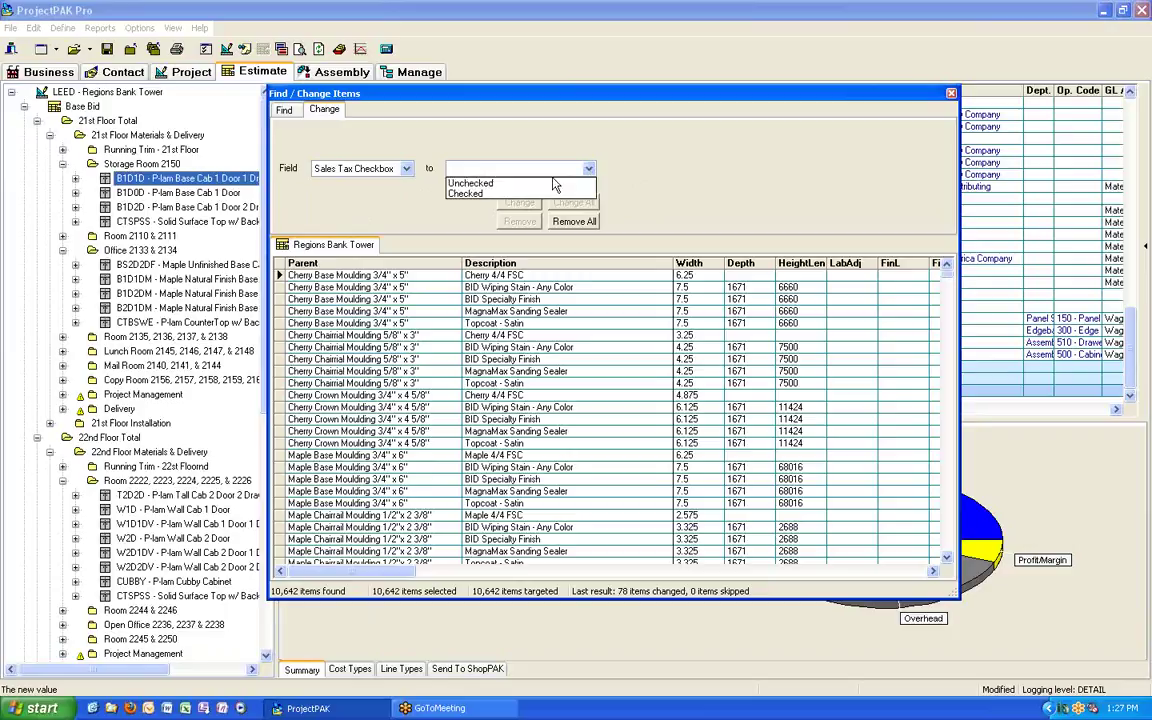
left_click(560, 184)
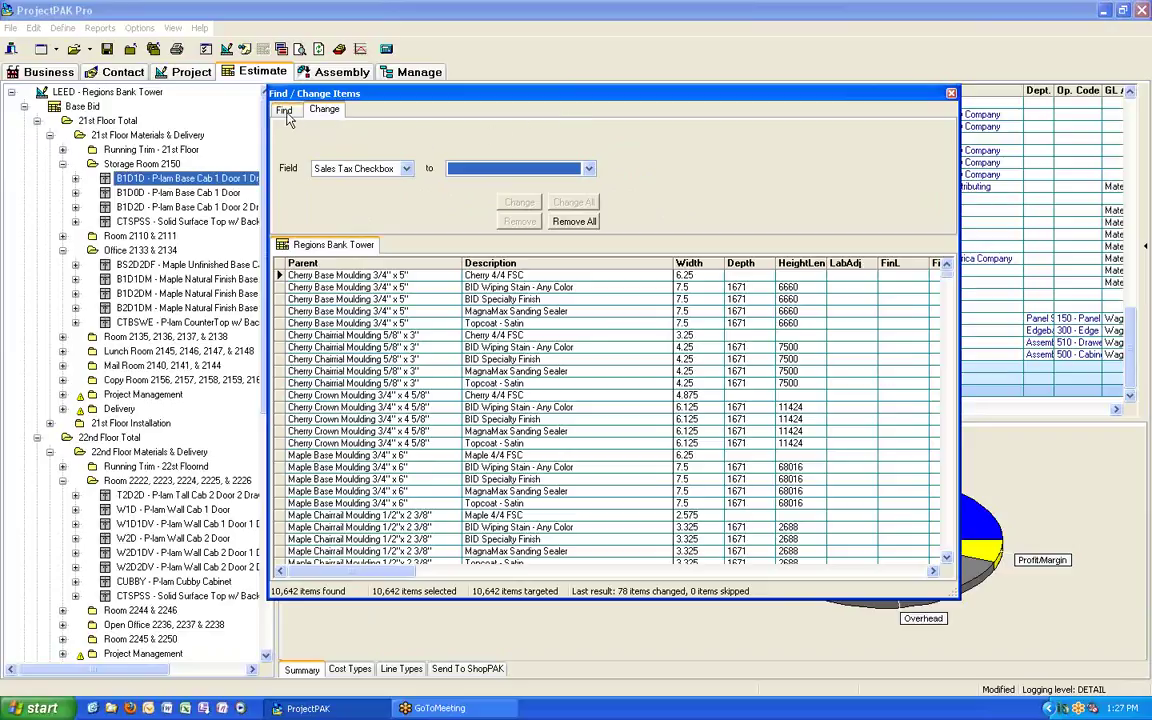
left_click(530, 205)
Return to Find, switch the mode to New search and search for items whose Line Type is Item
left_click(284, 109)
left_click(648, 168)
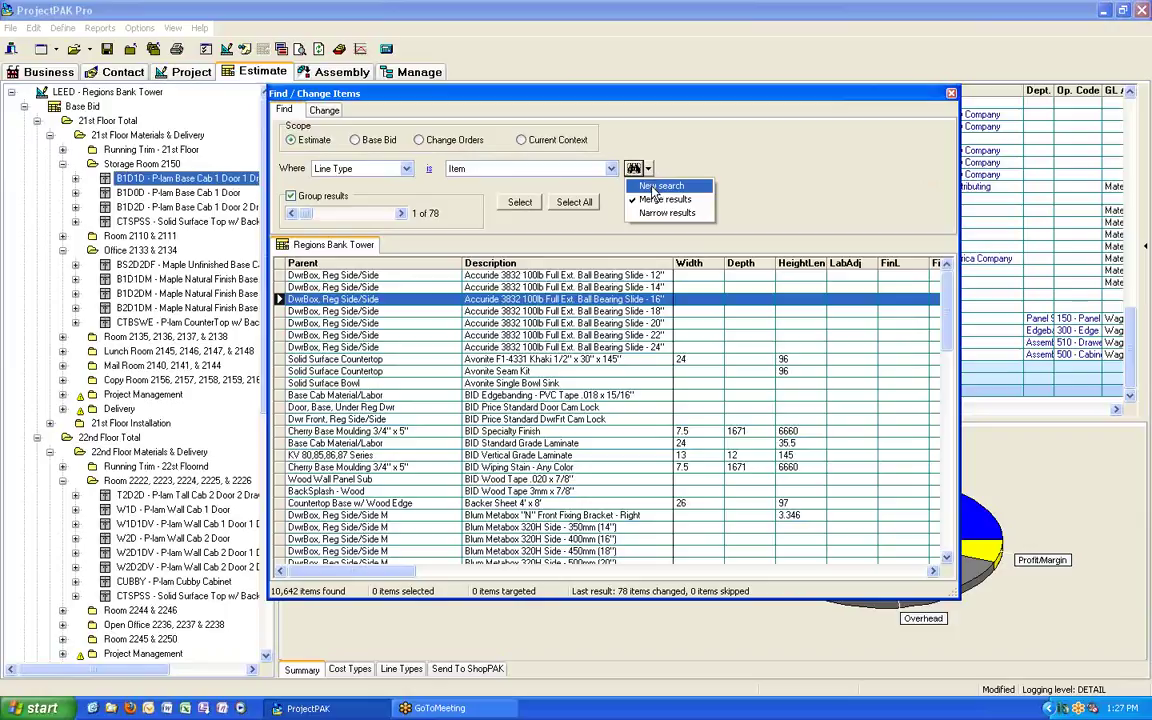
left_click(653, 186)
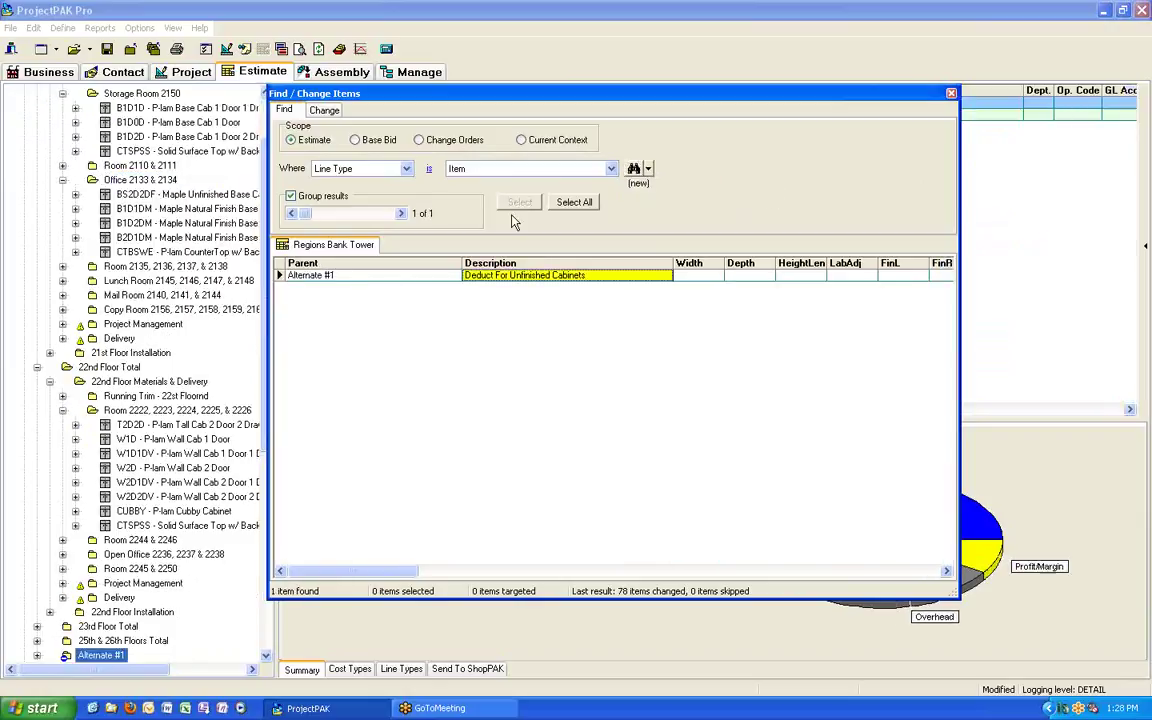
Search the whole estimate for items whose Cost Type is Fabrication
left_click(406, 169)
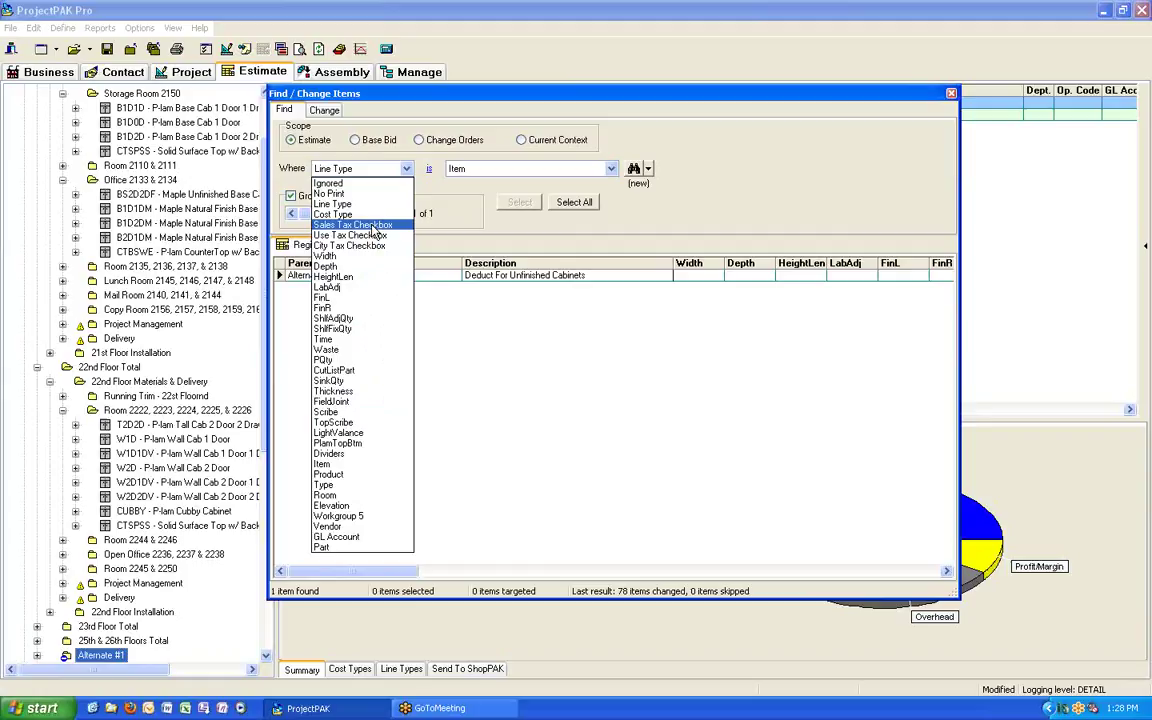
left_click(335, 214)
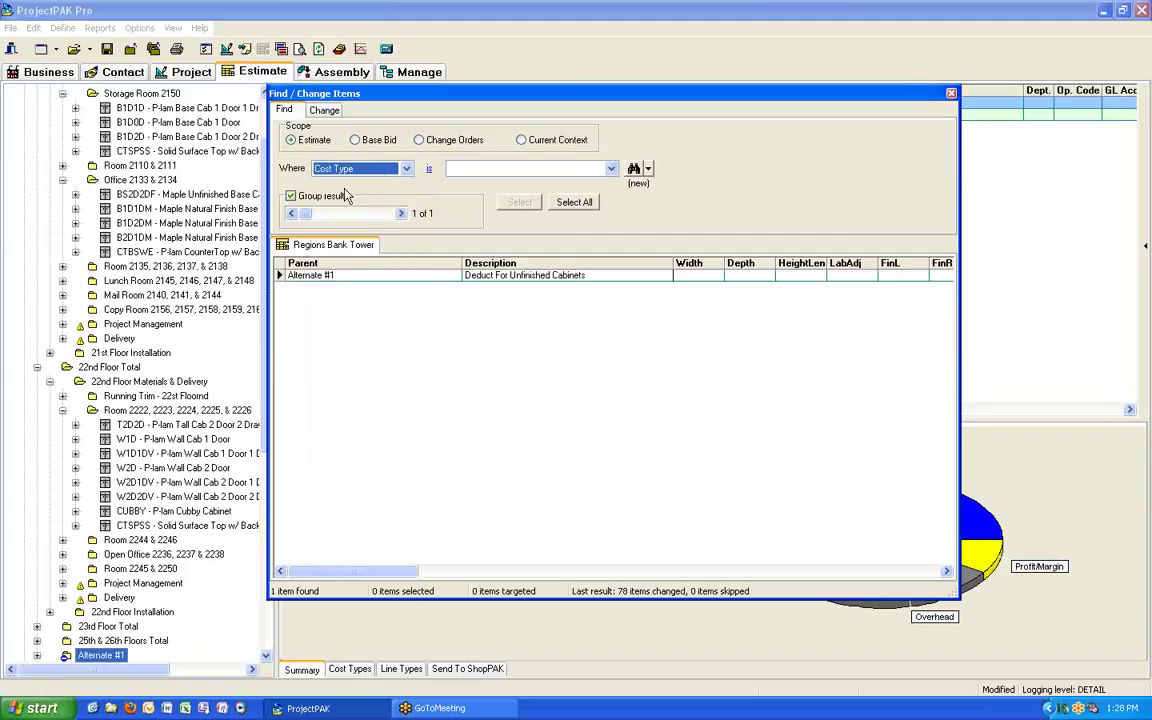
left_click(609, 170)
left_click(577, 195)
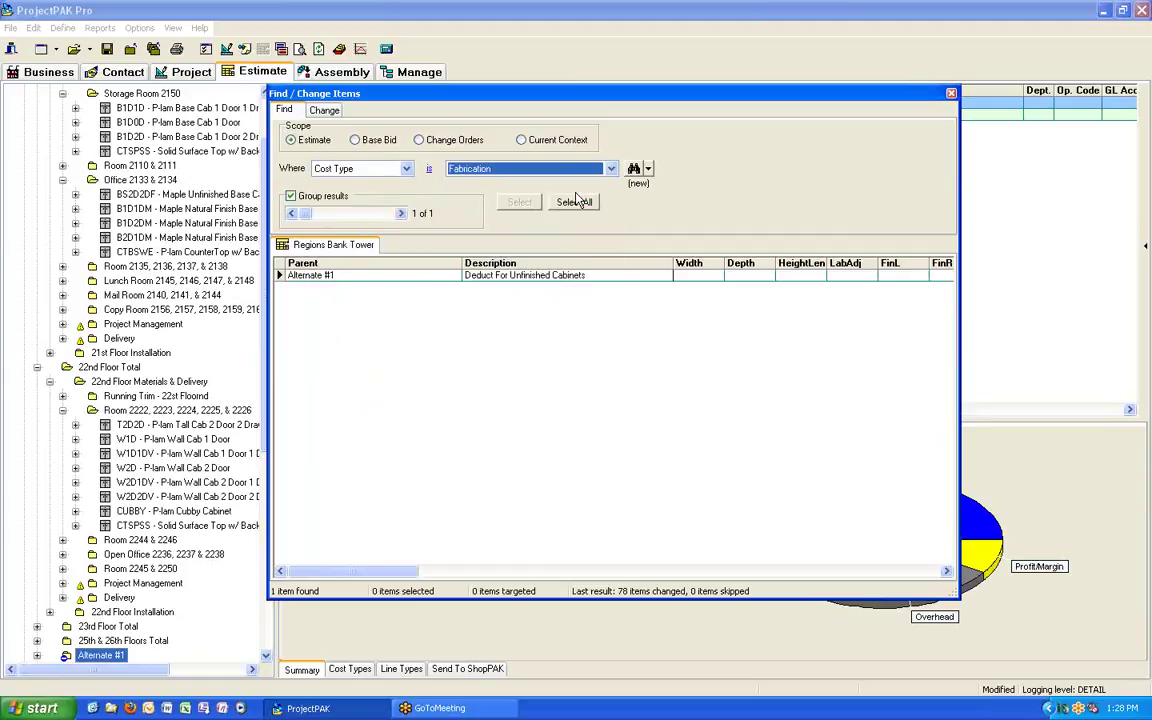
left_click(634, 170)
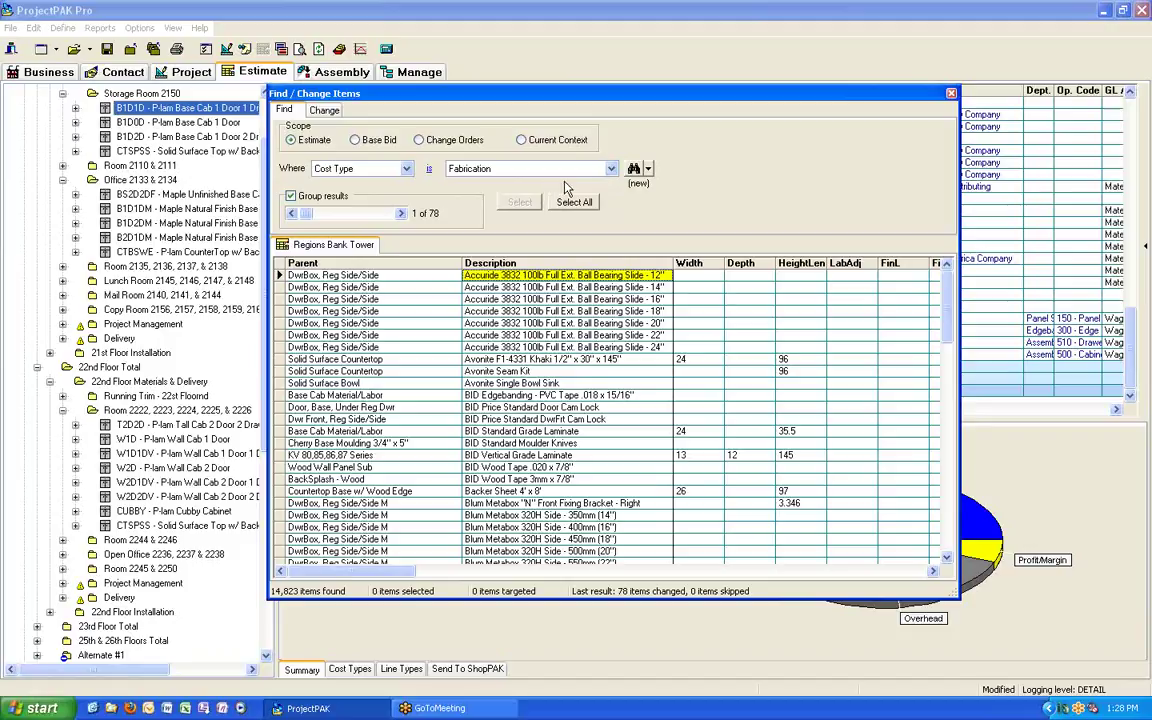
Narrow the Fabrication results to items whose Line Type is Material, review the list and close Find / Change Items
left_click(647, 168)
left_click(662, 213)
left_click(406, 169)
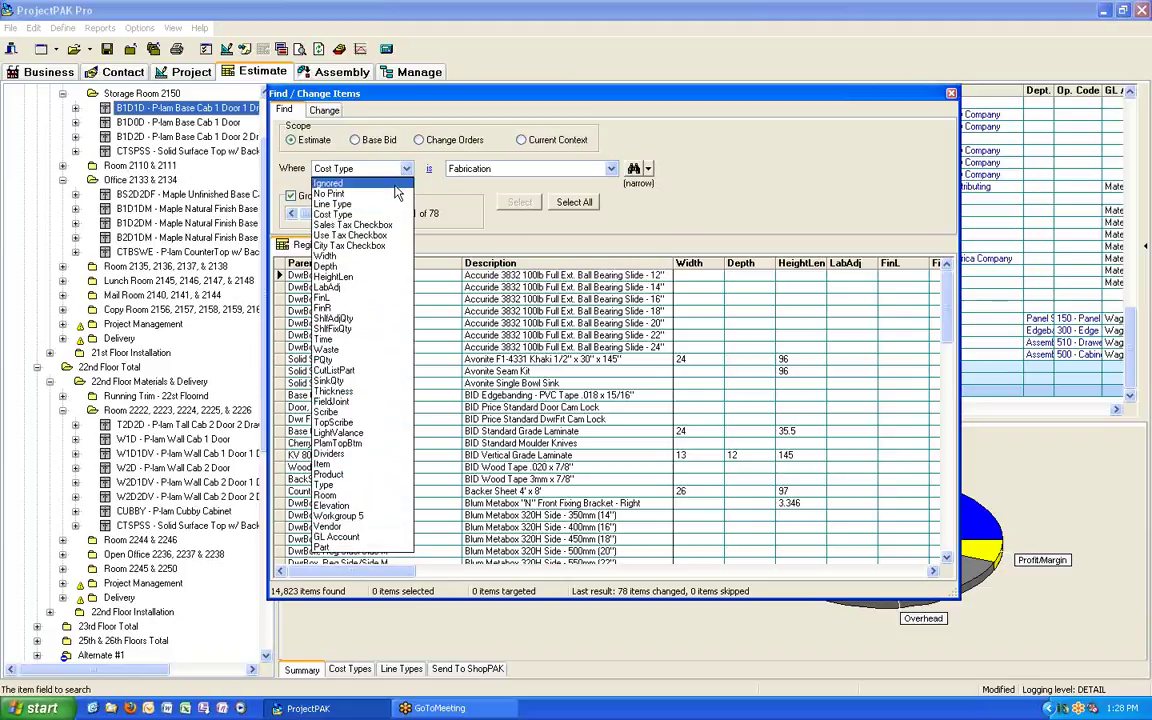
left_click(330, 191)
left_click(612, 170)
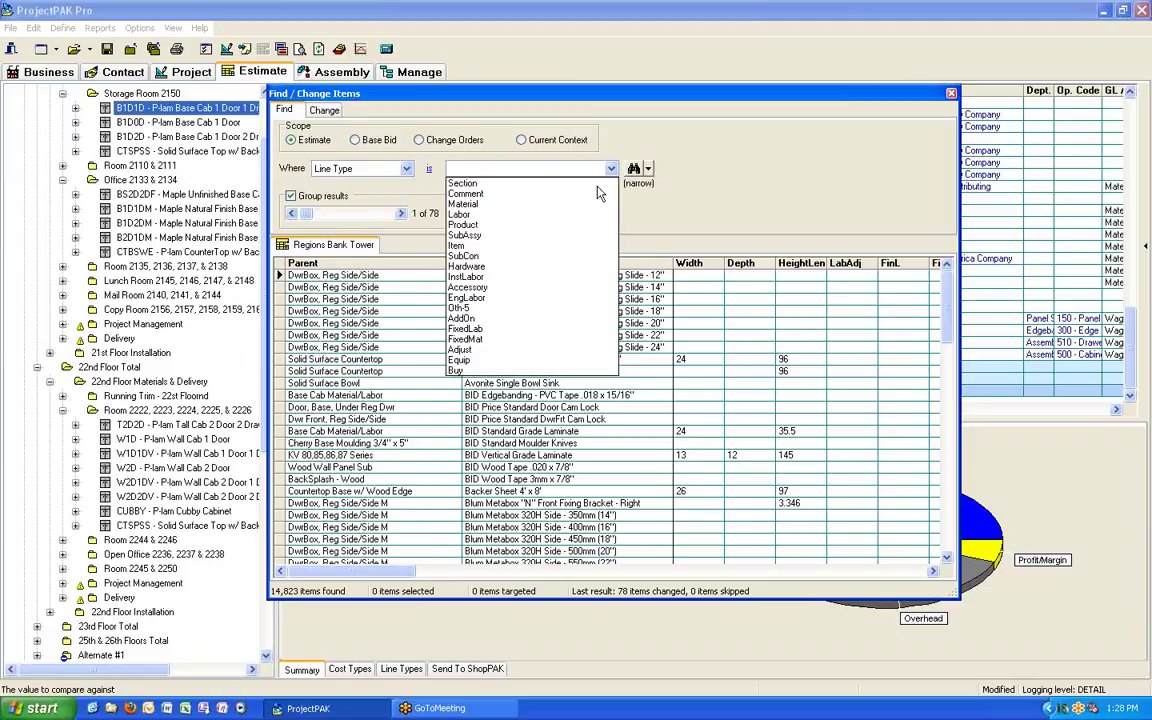
left_click(470, 199)
left_click(634, 170)
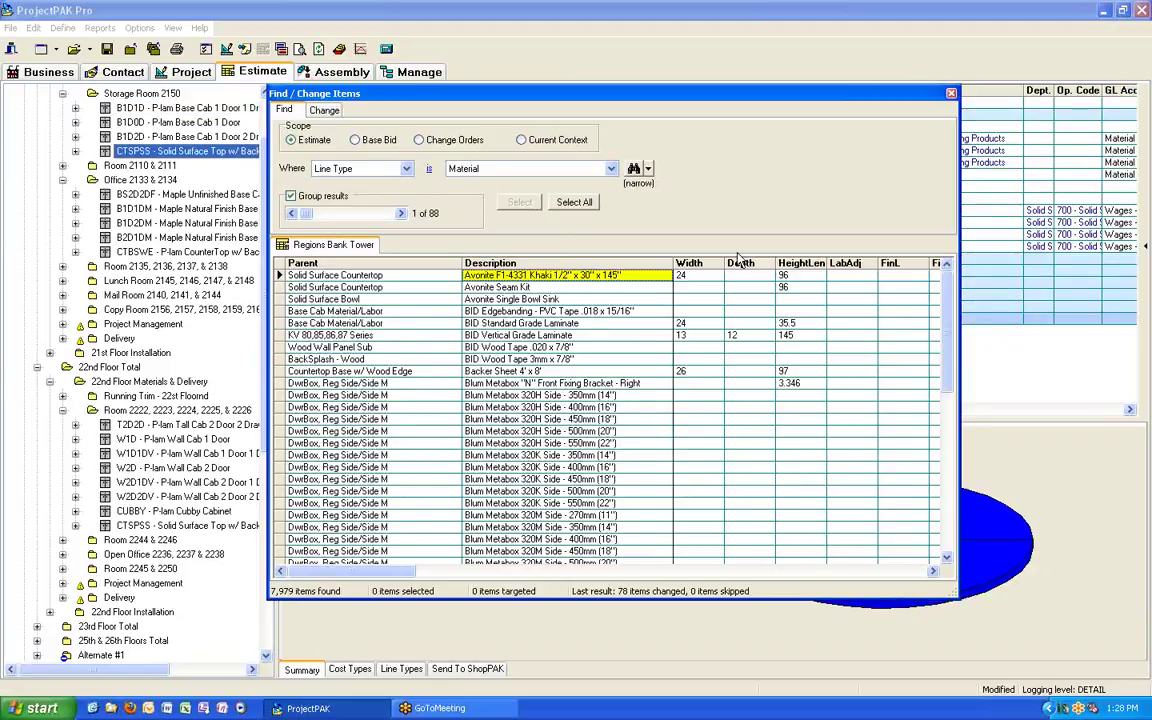
left_click_drag(949, 347, 945, 520)
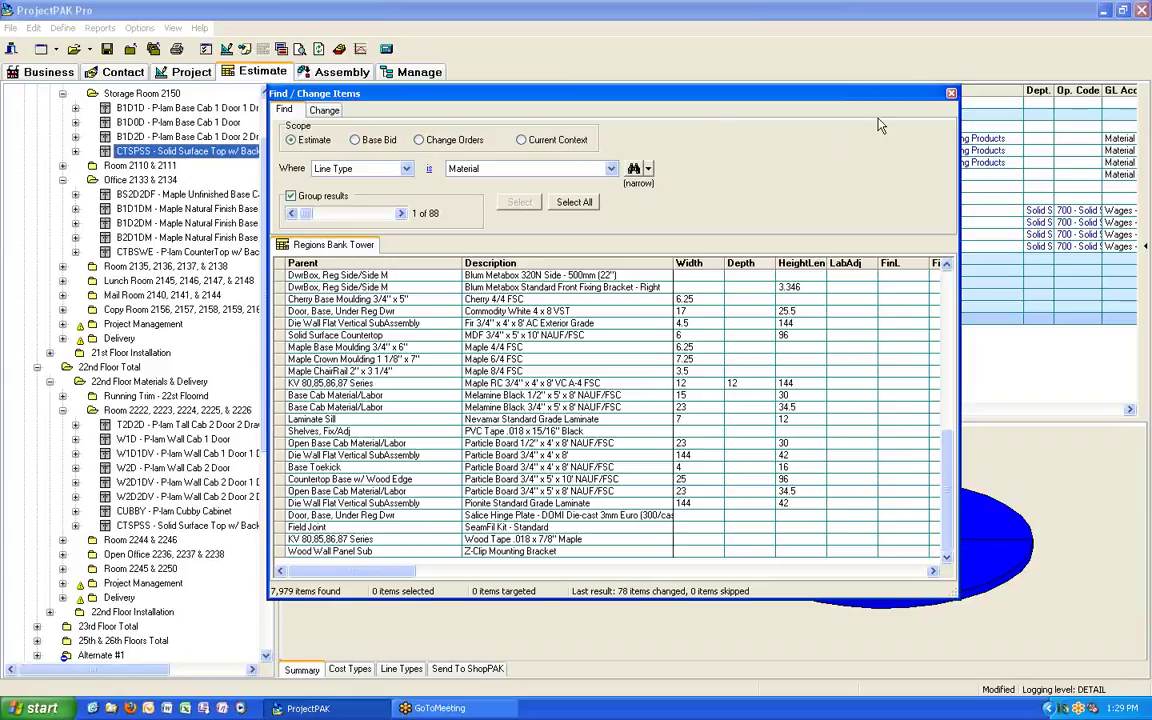
left_click(951, 95)
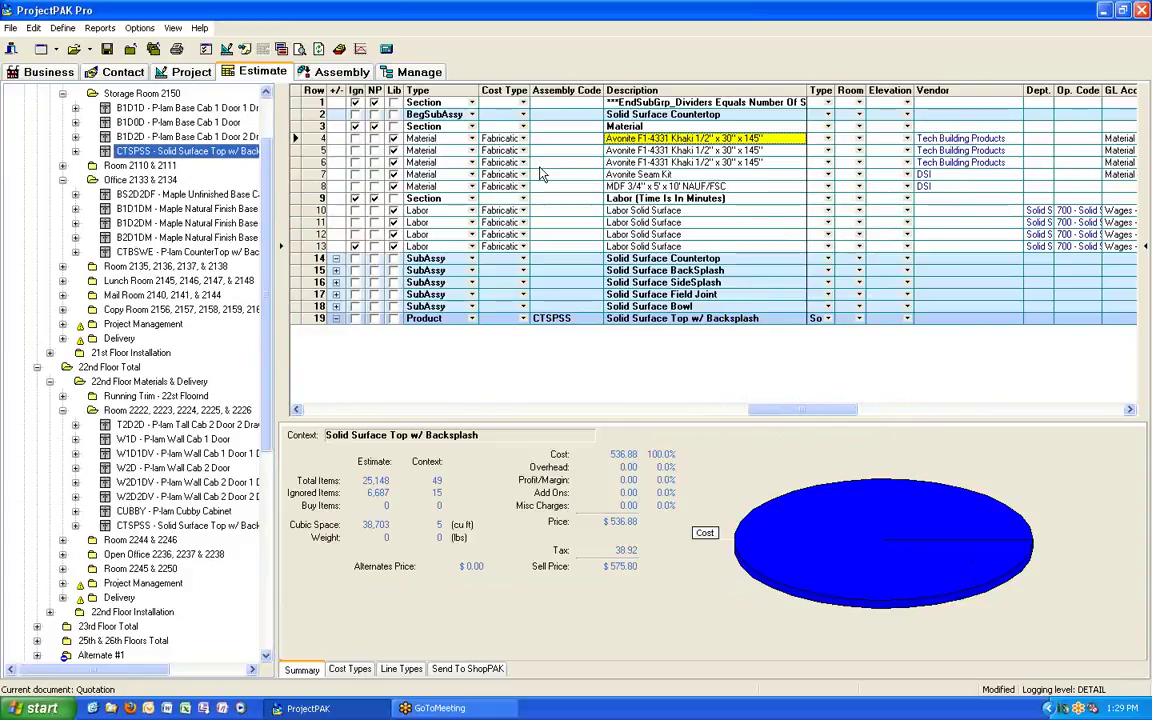
View the Line Item Type estimate detail report for the selected Solid Surface Top w/ Backsplash and close it
left_click_drag(263, 190, 266, 163)
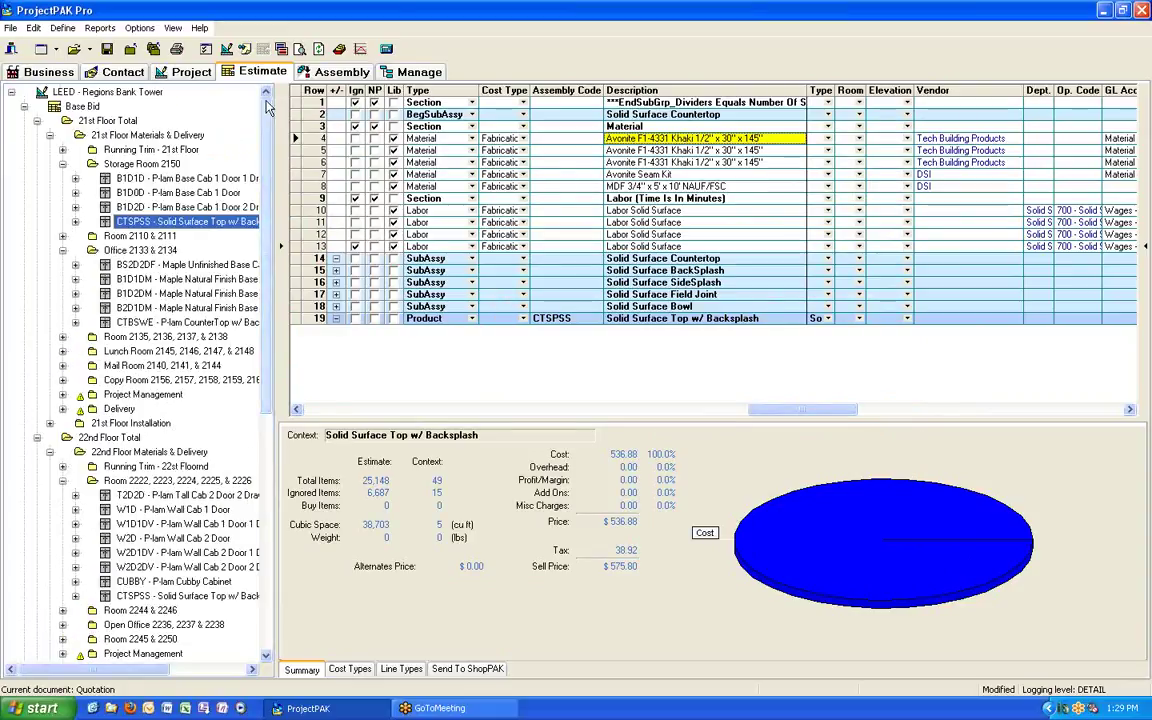
left_click(100, 28)
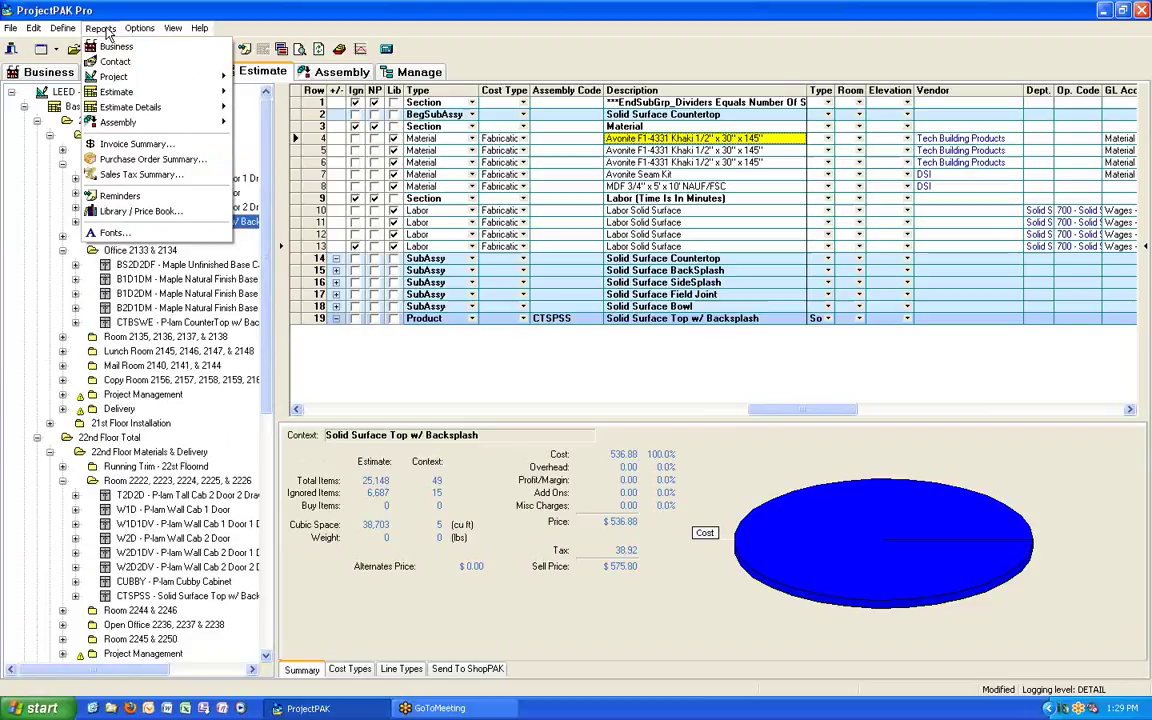
mouse_move(160, 107)
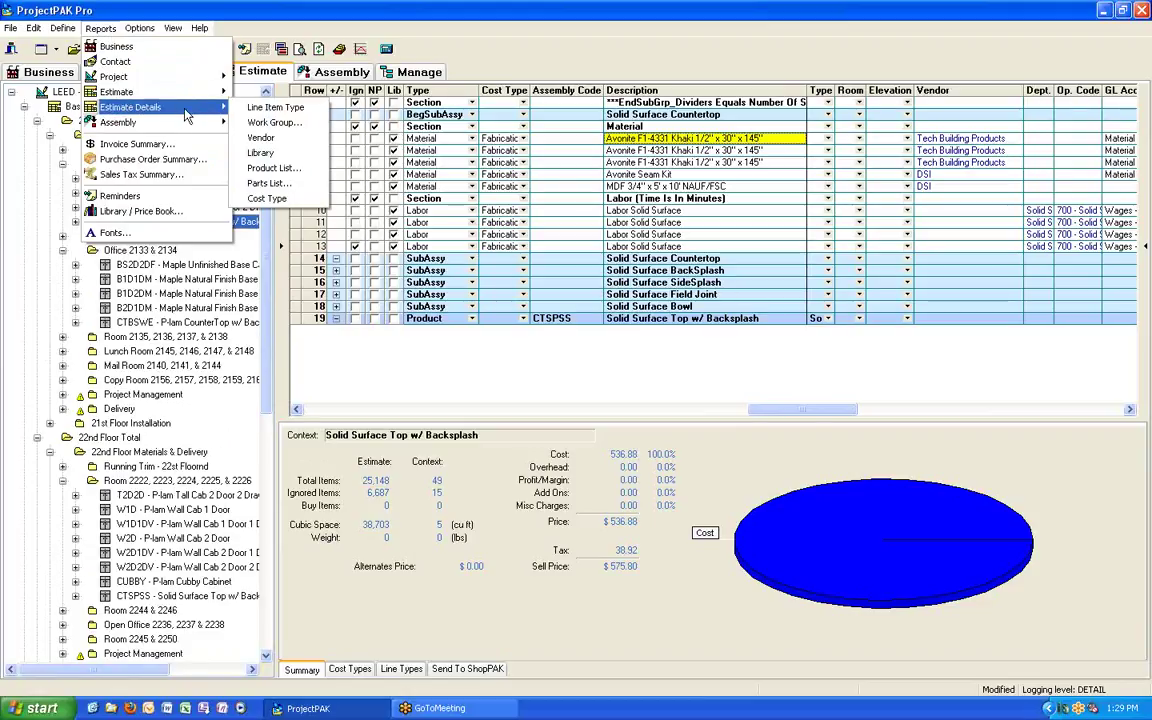
left_click(257, 108)
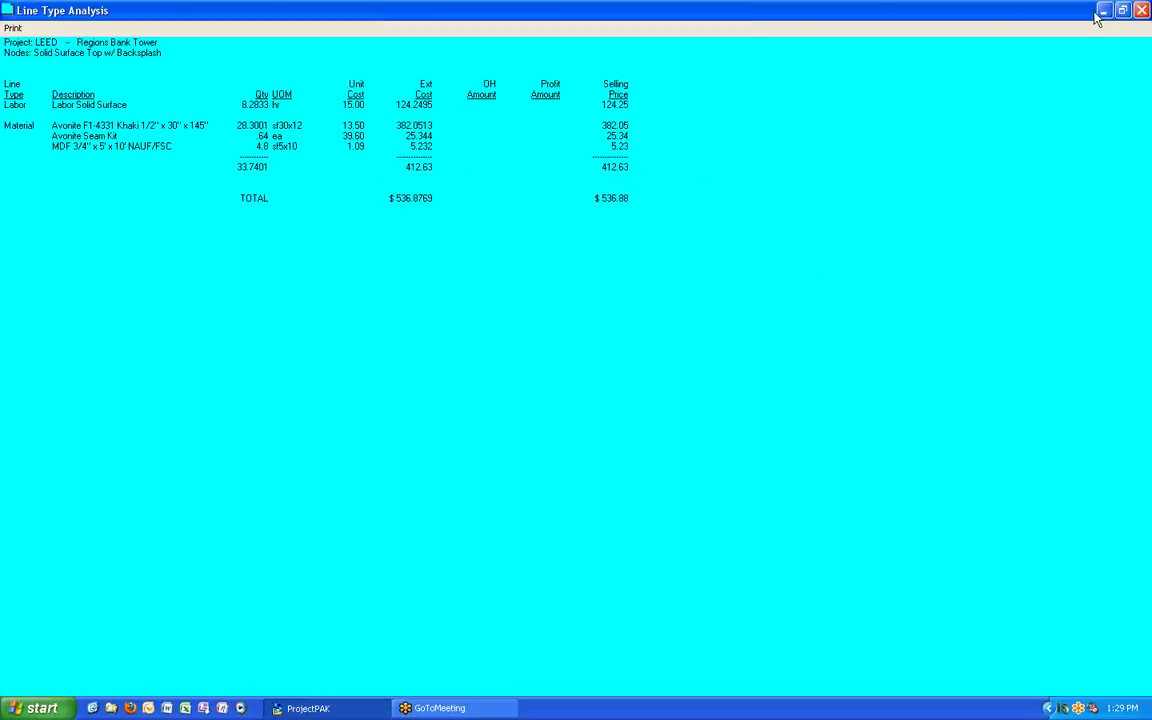
left_click(1141, 10)
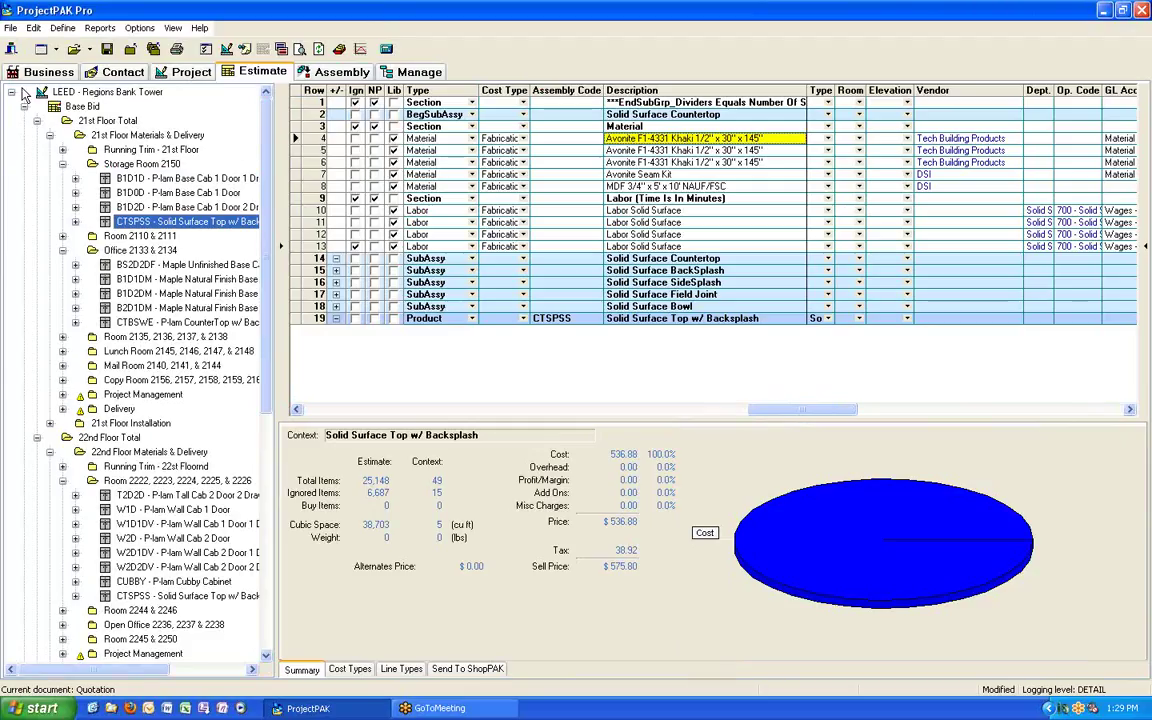
Run the Line Item Type report for the entire LEED - Regions Bank Tower project with pending and approved alternates, review it and close it
left_click(72, 91)
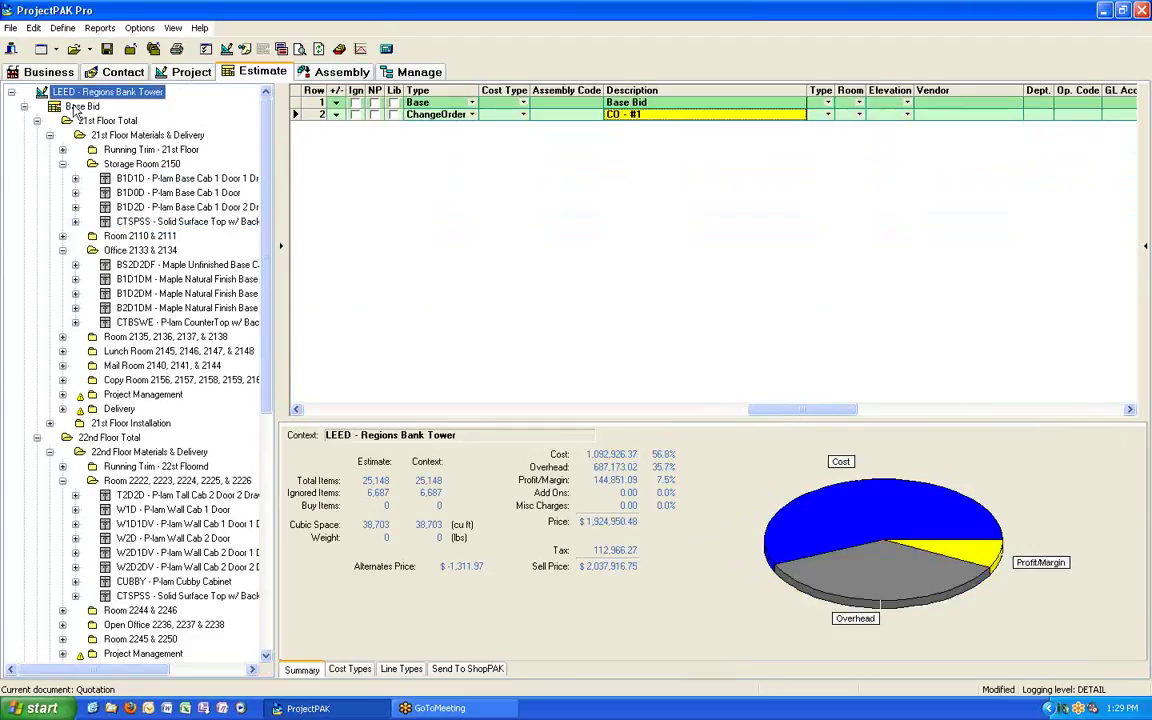
left_click(100, 28)
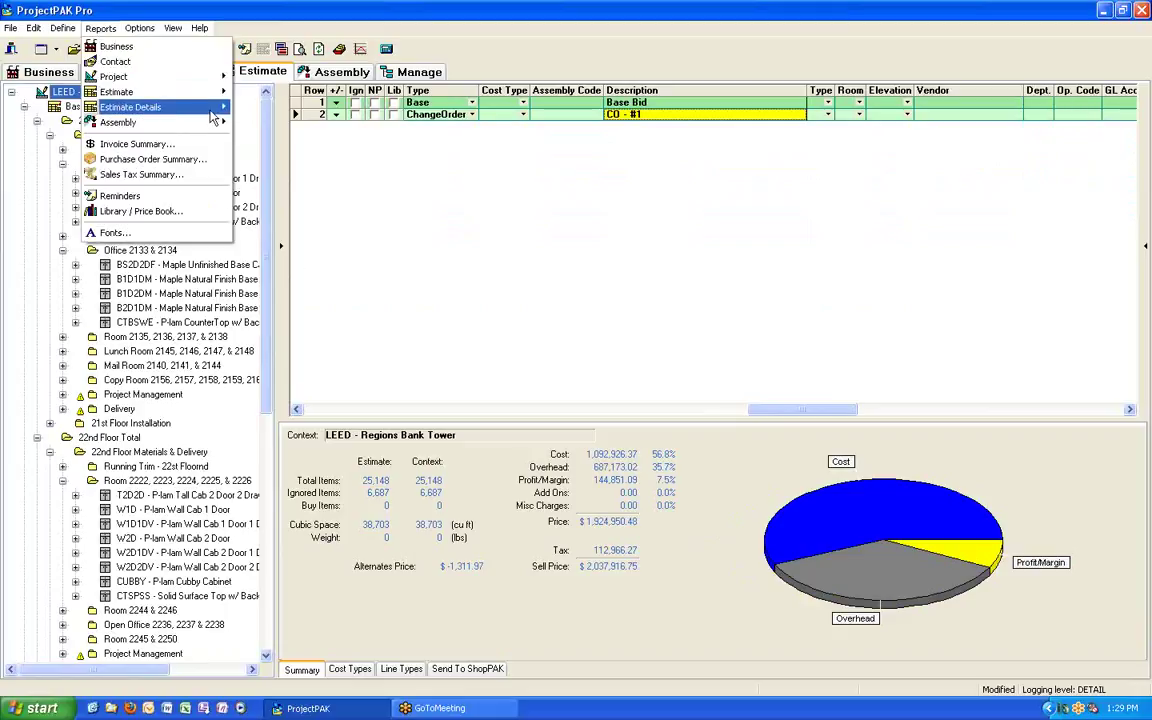
mouse_move(190, 107)
left_click(262, 108)
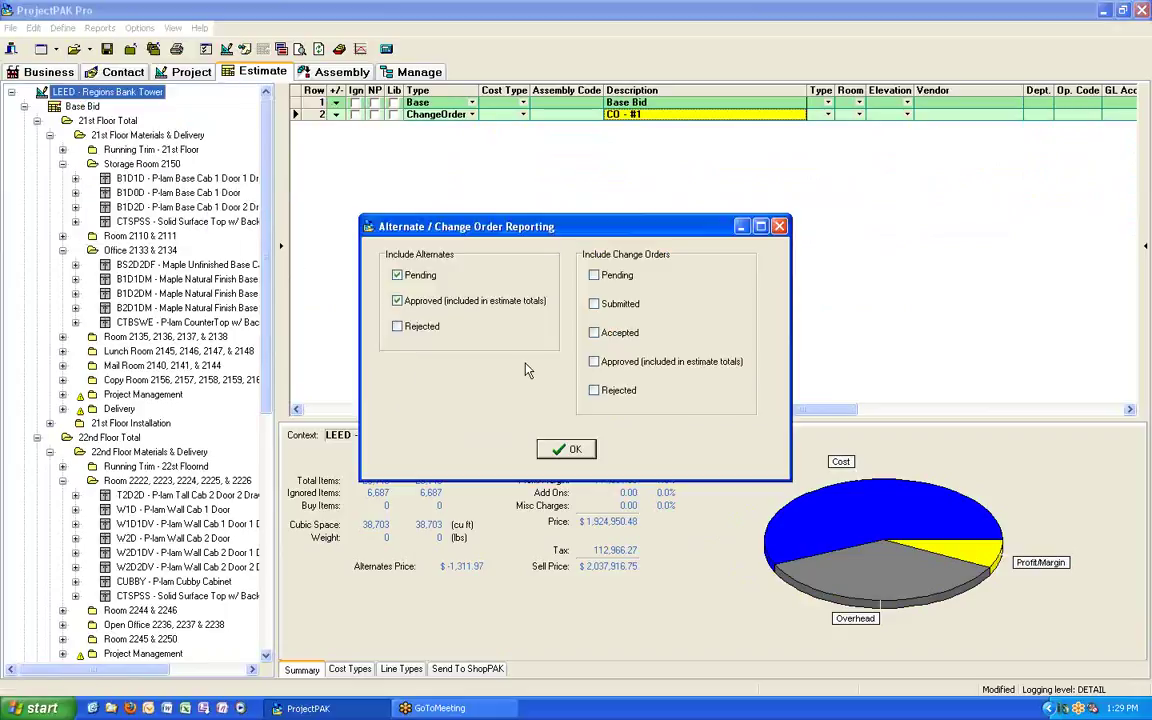
left_click(566, 449)
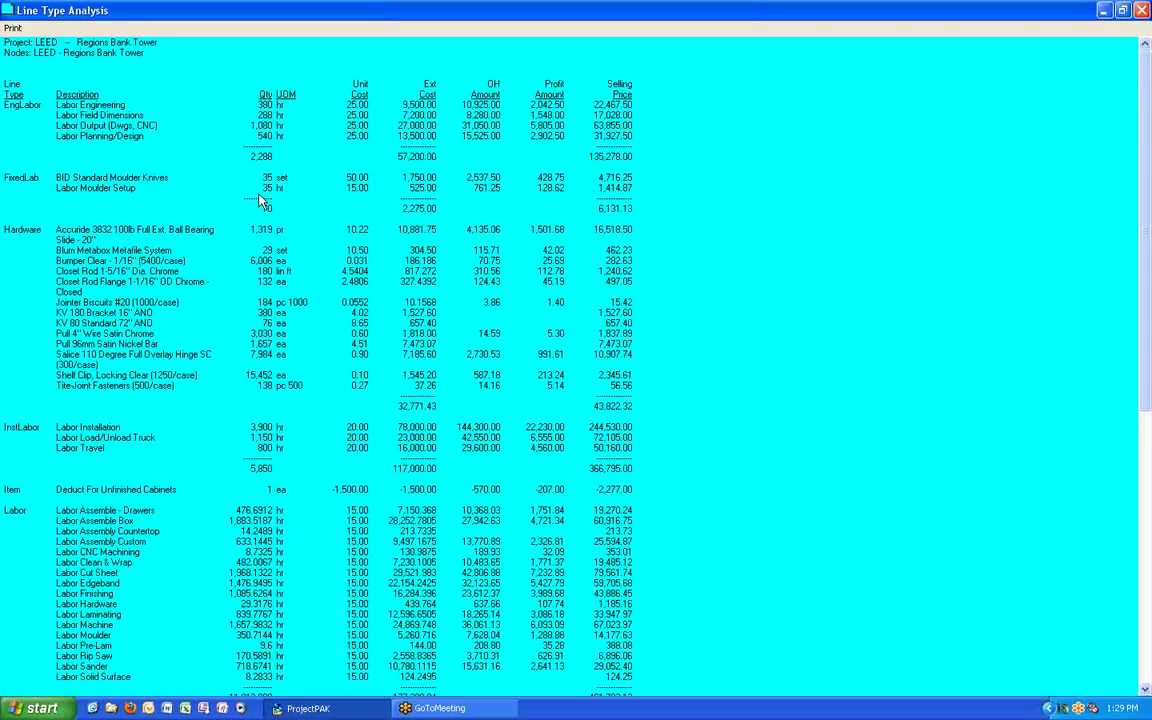
scroll(1120, 540, "down", 15)
scroll(1135, 657, "down", 1)
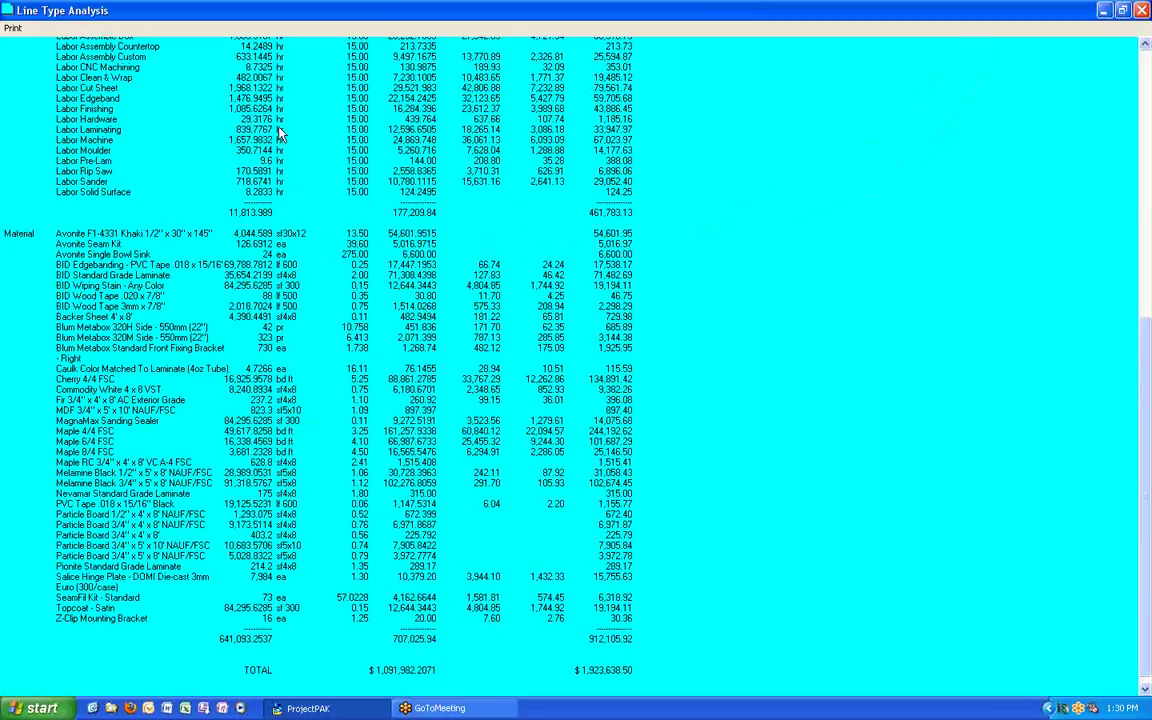
left_click(1141, 11)
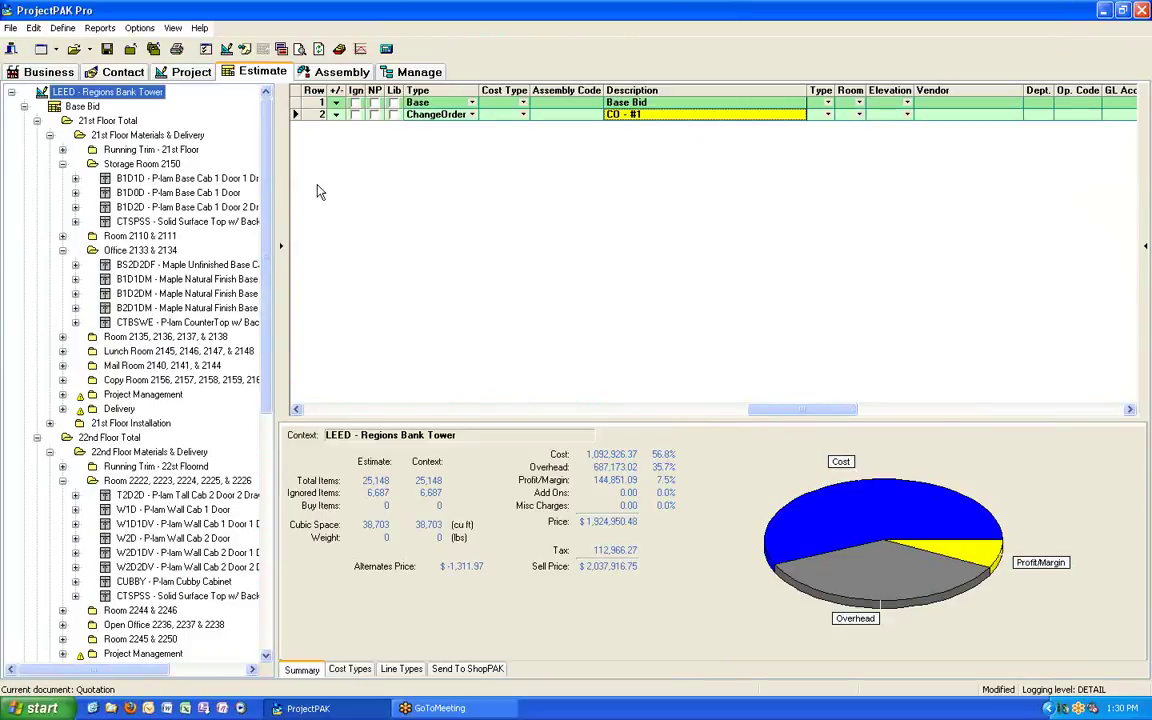
Reopen Find from the project node and run a new search for Line Type Material, looking through the results
right_click(82, 93)
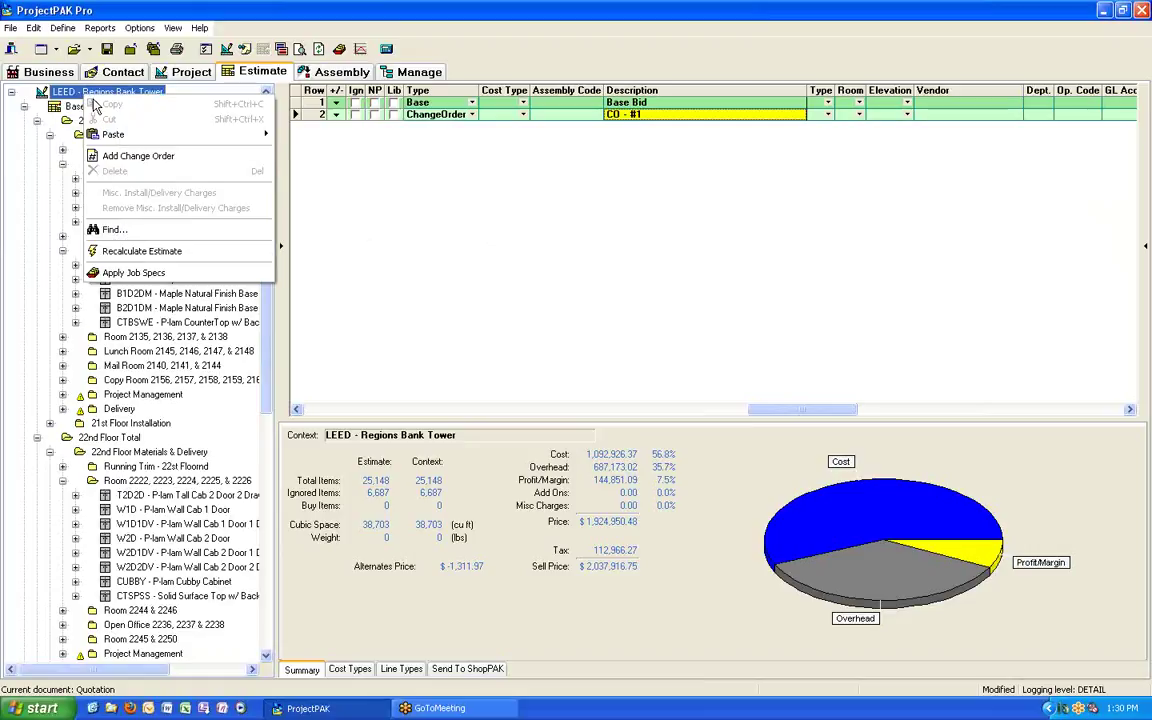
left_click(115, 231)
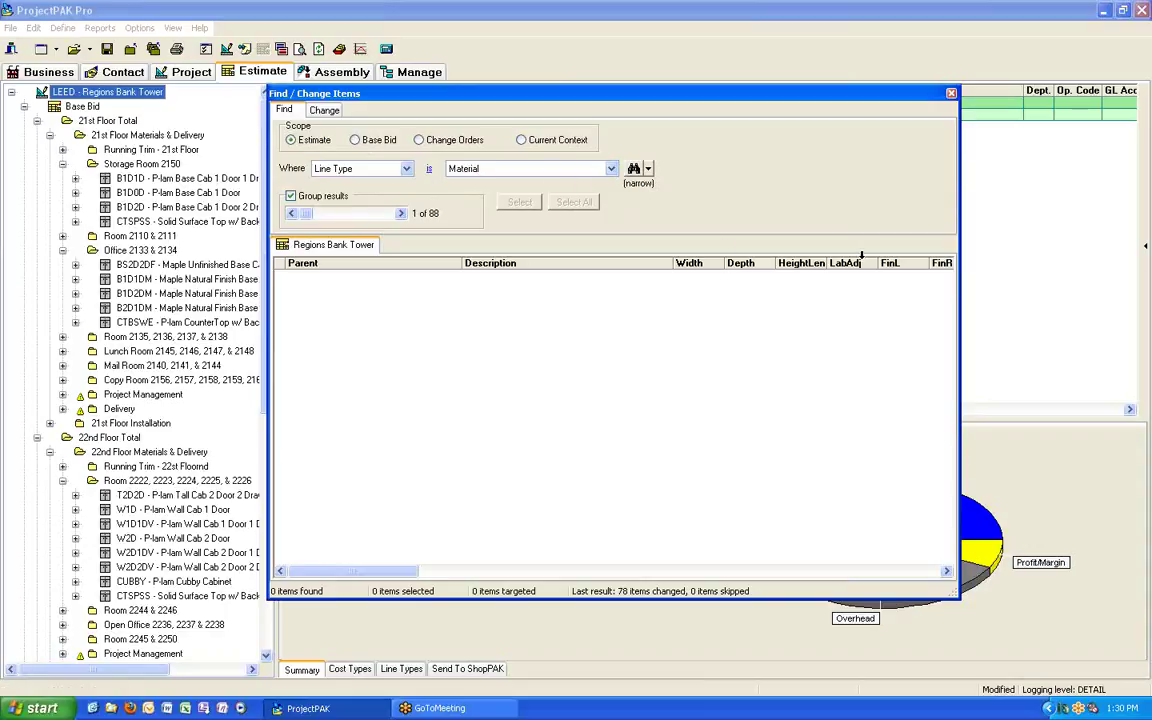
left_click(647, 169)
left_click(665, 184)
left_click(634, 170)
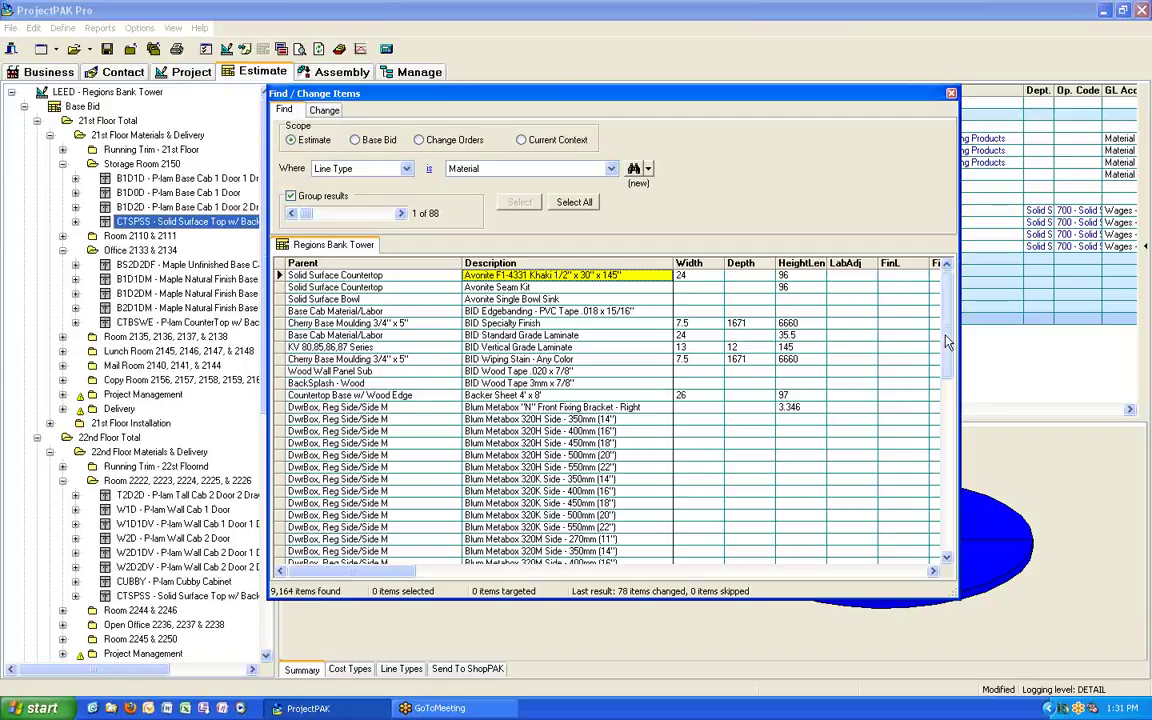
scroll(848, 326, "down", 15)
scroll(938, 488, "down", 2)
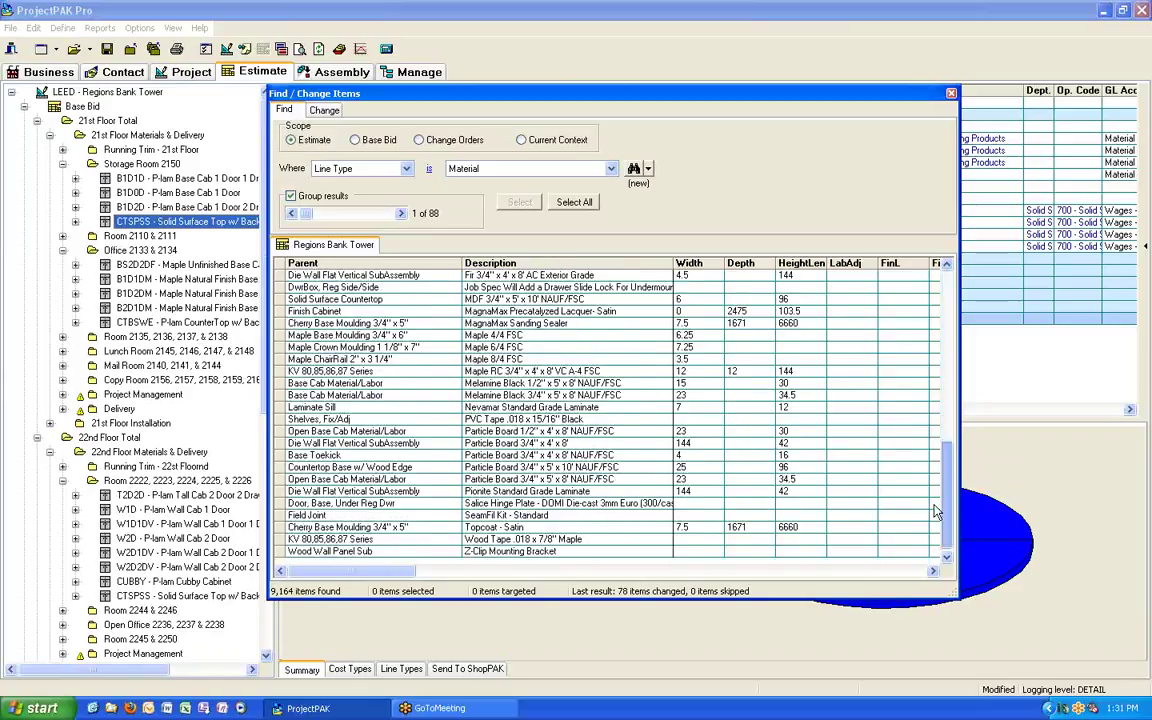
Select the Particle Board 3/4" x 4' x 8' result and move Find / Change Items clear of its row in the estimate
left_click(548, 446)
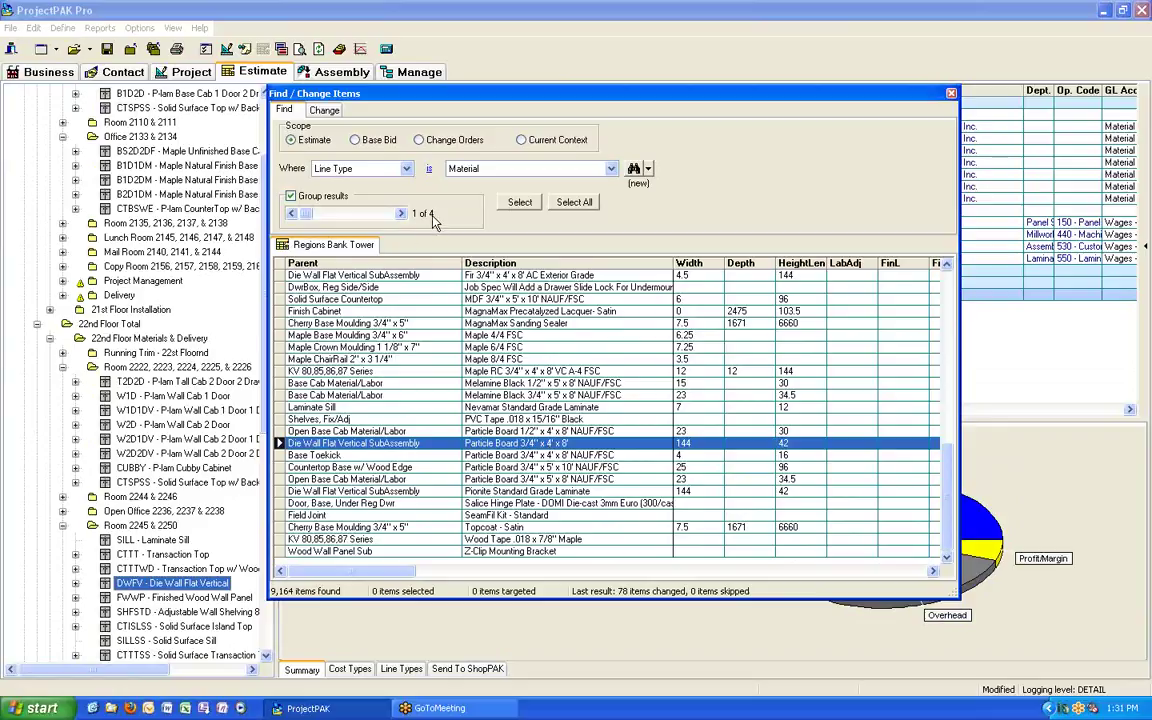
left_click_drag(549, 101, 549, 153)
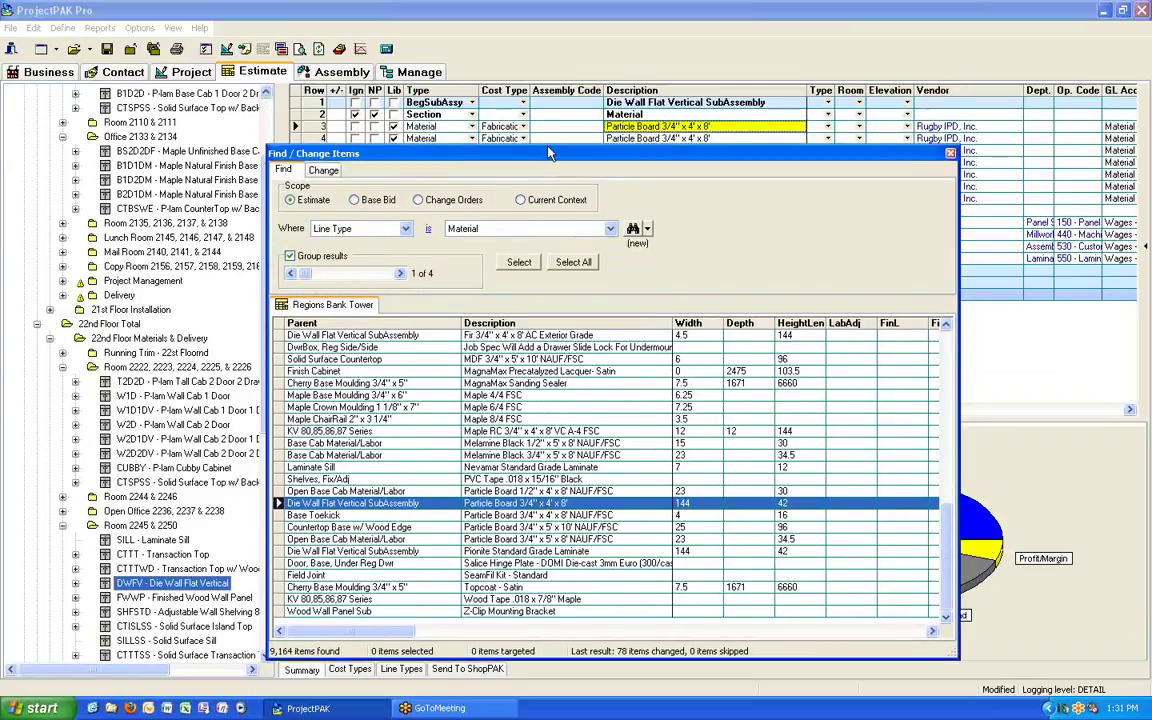
left_click_drag(549, 153, 534, 263)
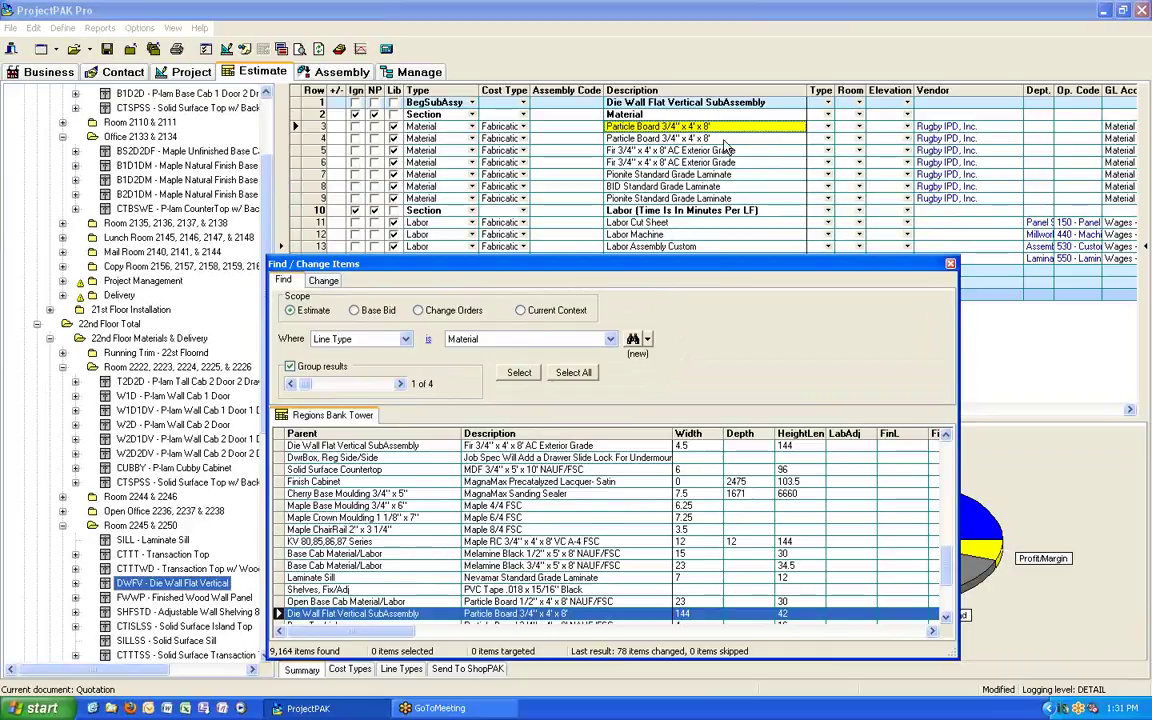
Replace the Particle Board 3/4" x 4' x 8' library item with Particle Board 3/4" x 4' x 8' NAUF/FSC from LEED/FSC, Particle Board
double_click(672, 129)
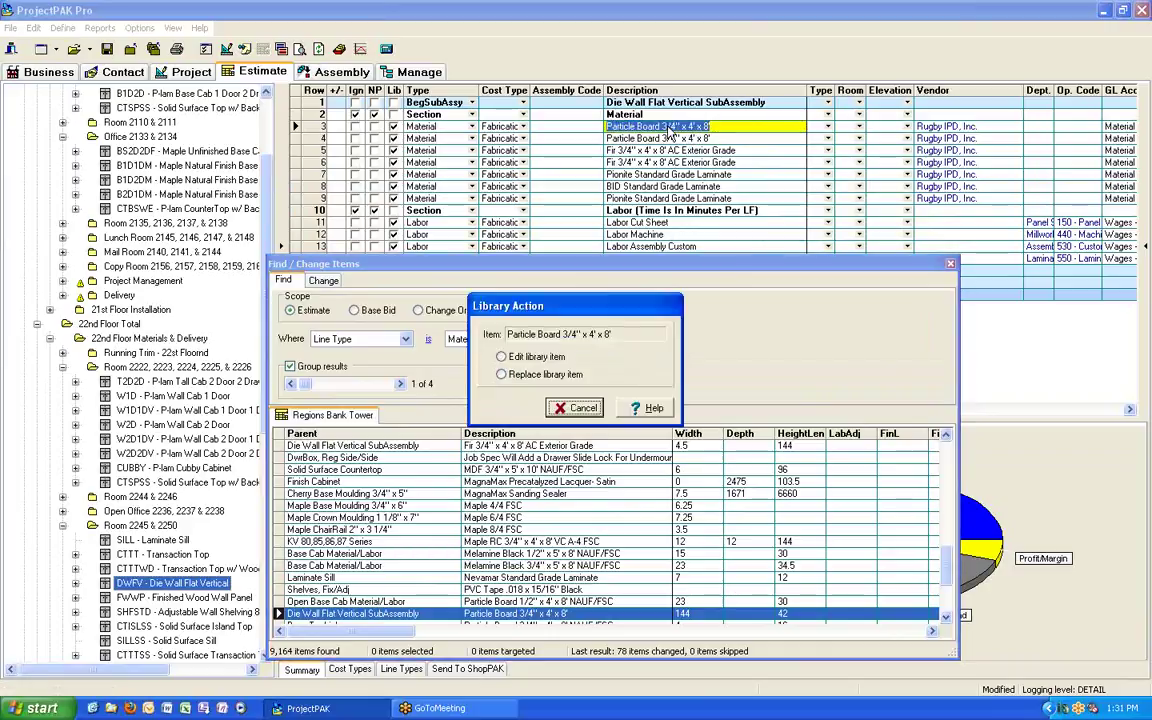
left_click(502, 376)
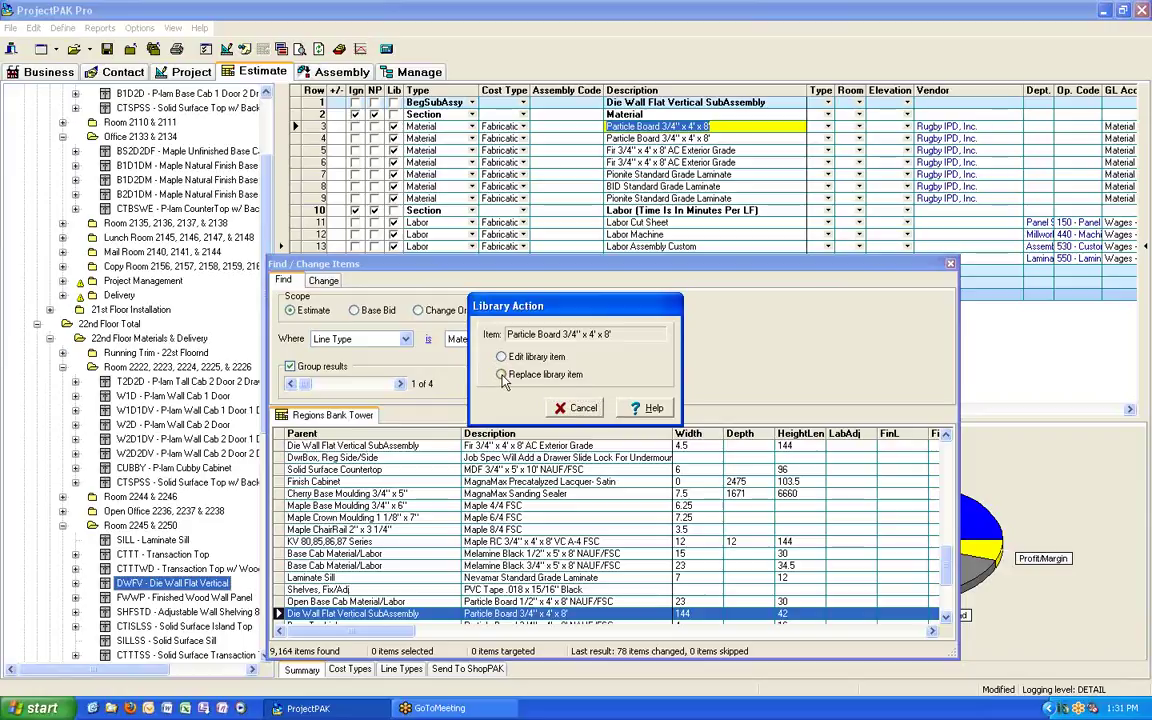
left_click(272, 198)
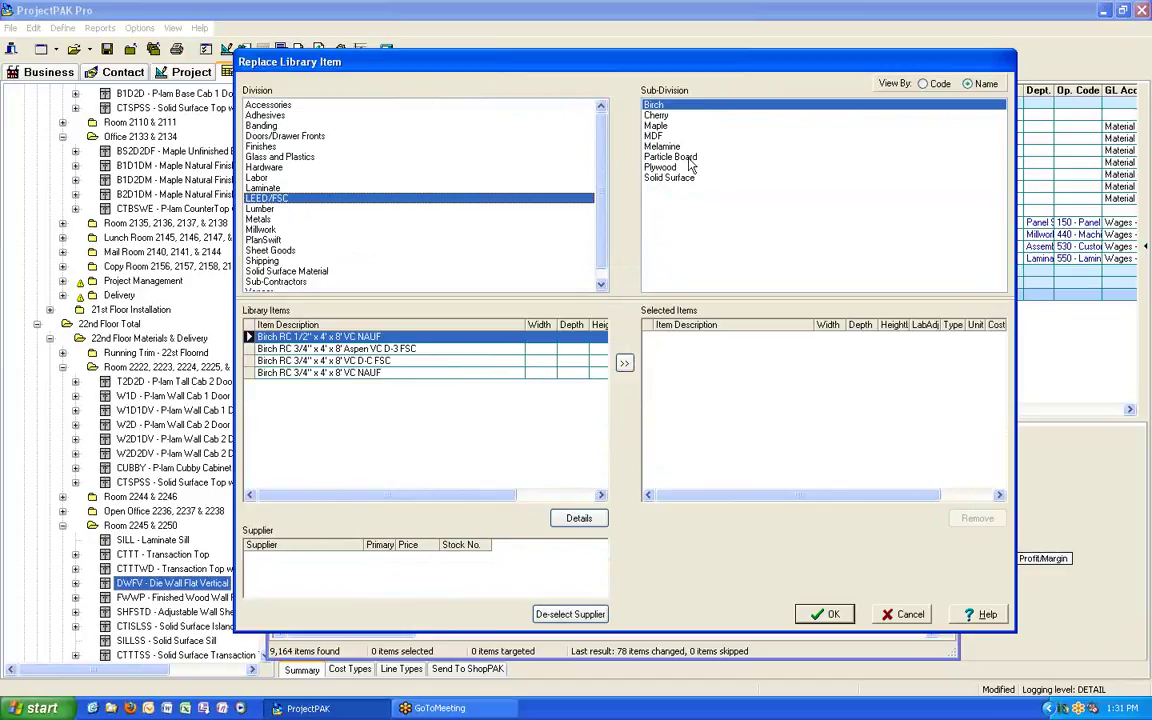
left_click(645, 156)
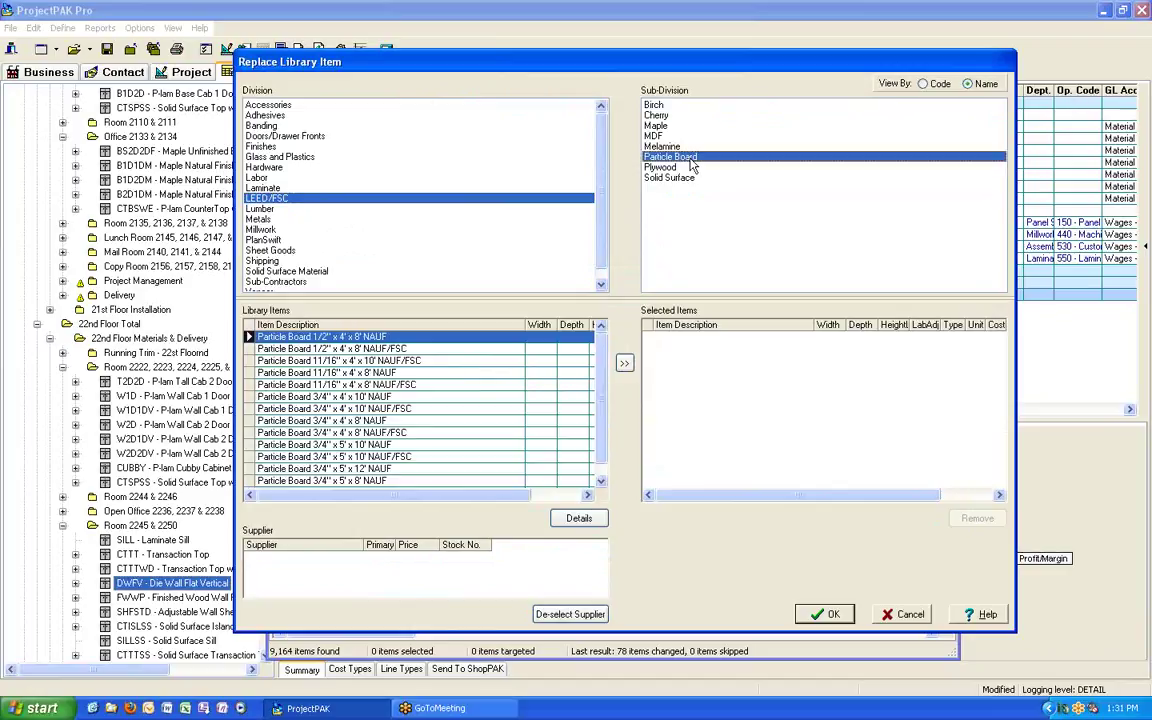
double_click(400, 433)
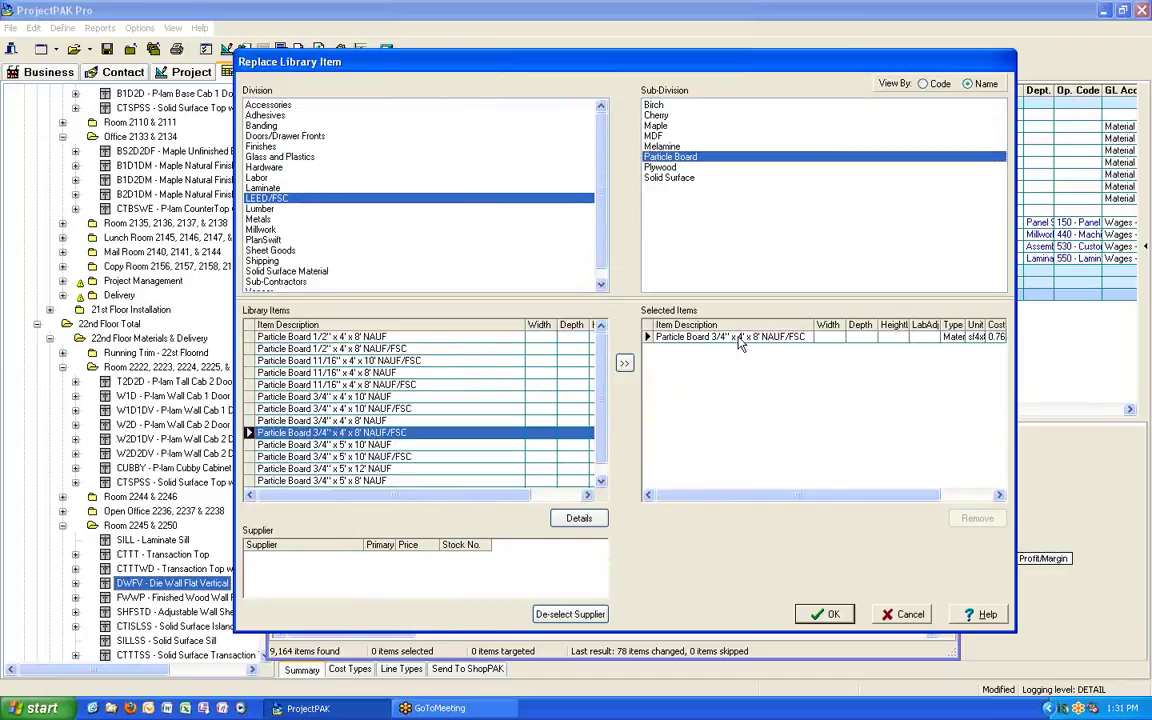
left_click(822, 617)
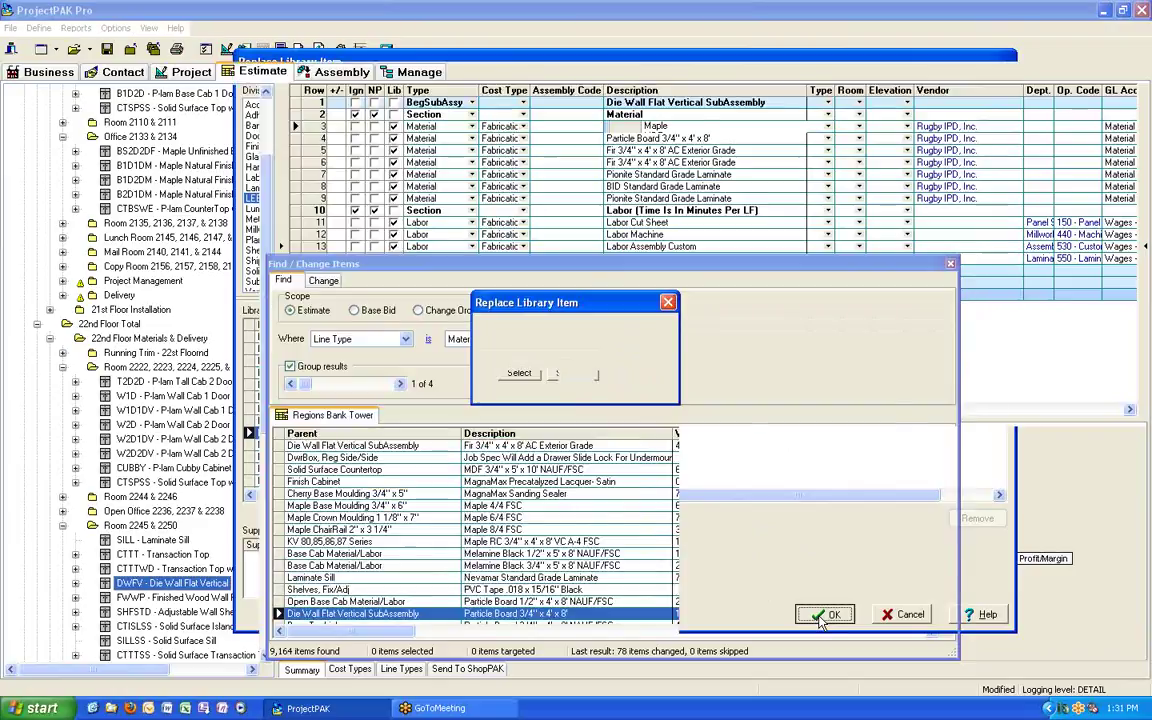
Apply the library item replacement to the entire LEED - Regions Bank Tower project, updating like items by All occurrences
left_click_drag(268, 197, 266, 100)
left_click(126, 92)
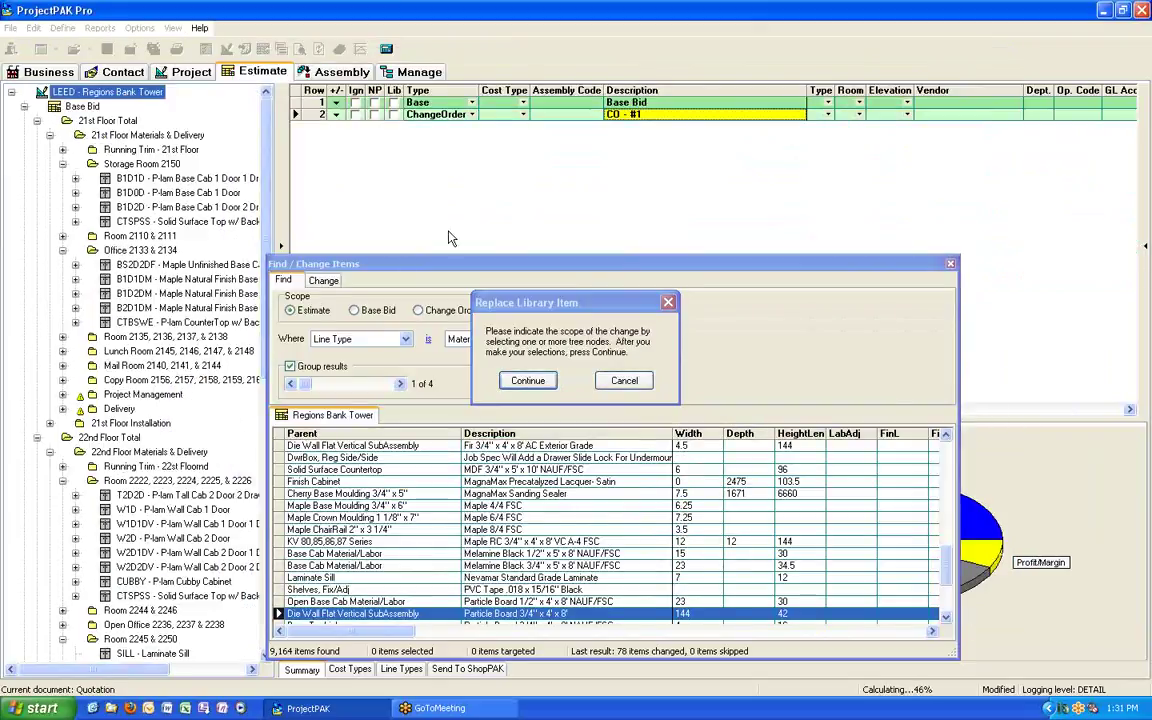
left_click(530, 383)
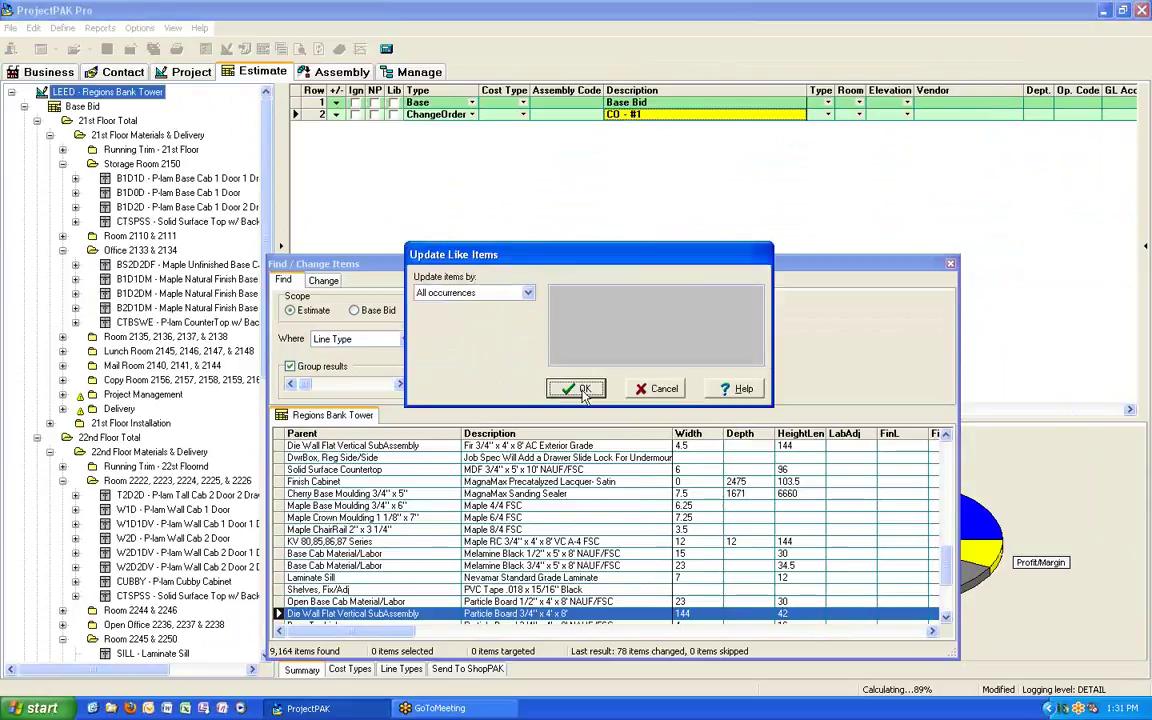
left_click(582, 390)
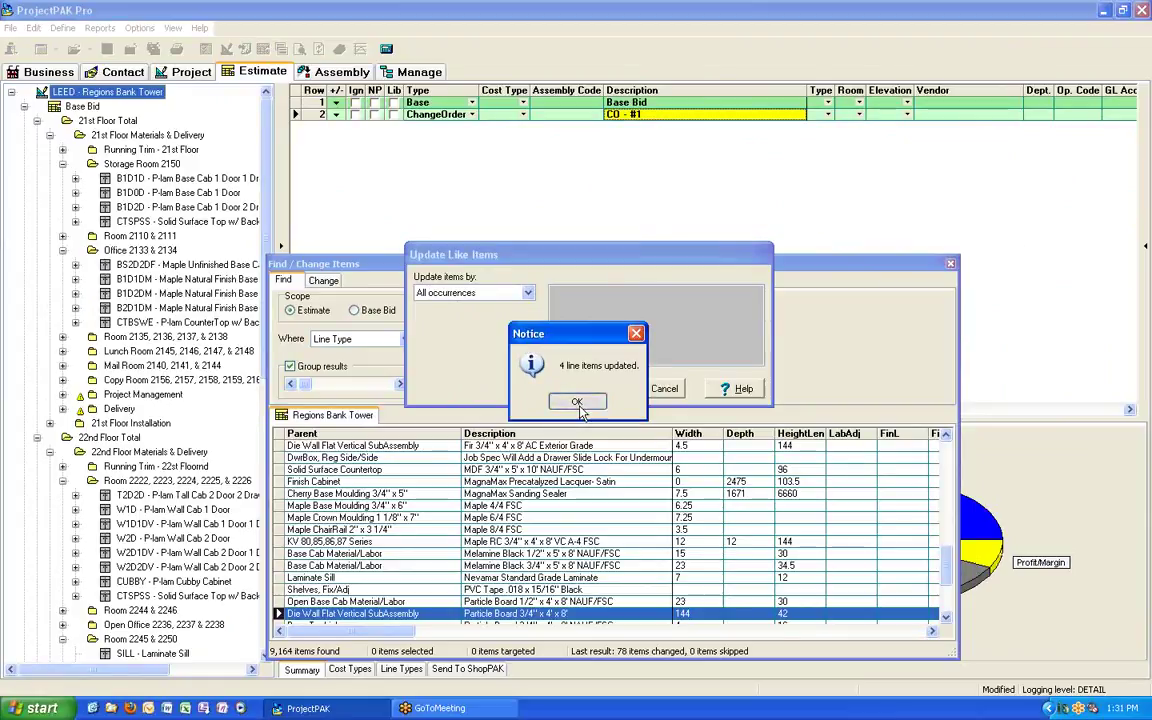
left_click(580, 400)
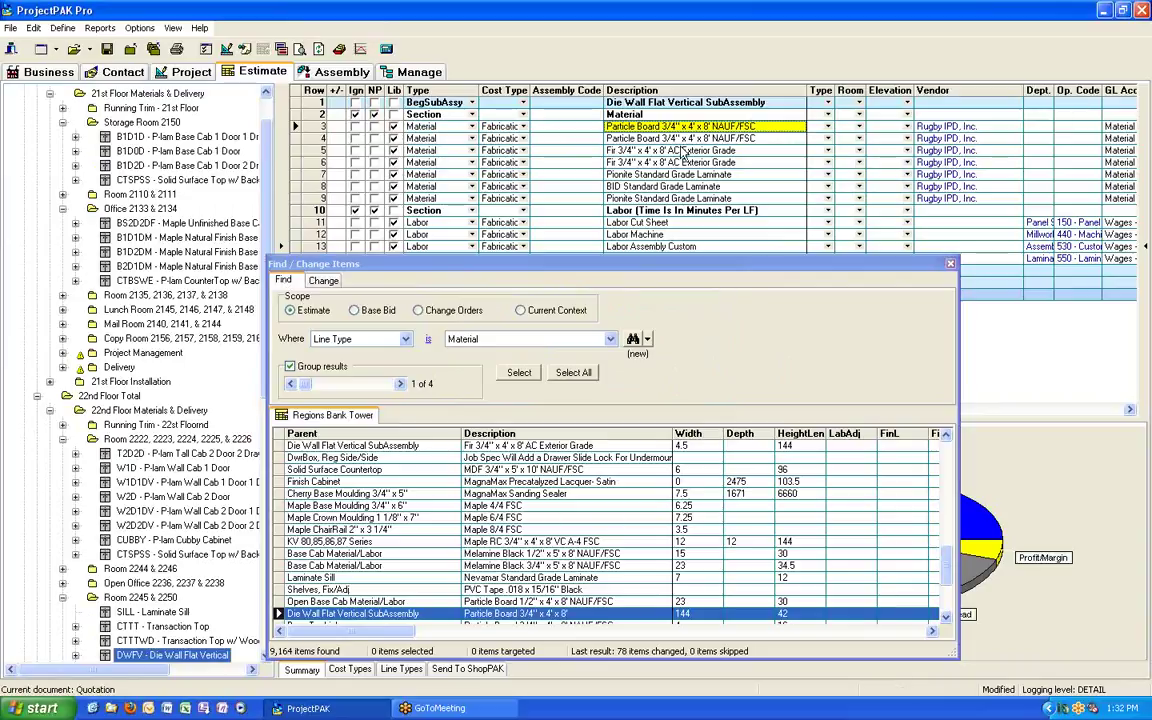
Run a new search of the estimate for Line Type Material again and look through the grouped results to the end
left_click(633, 339)
left_click_drag(944, 484, 948, 607)
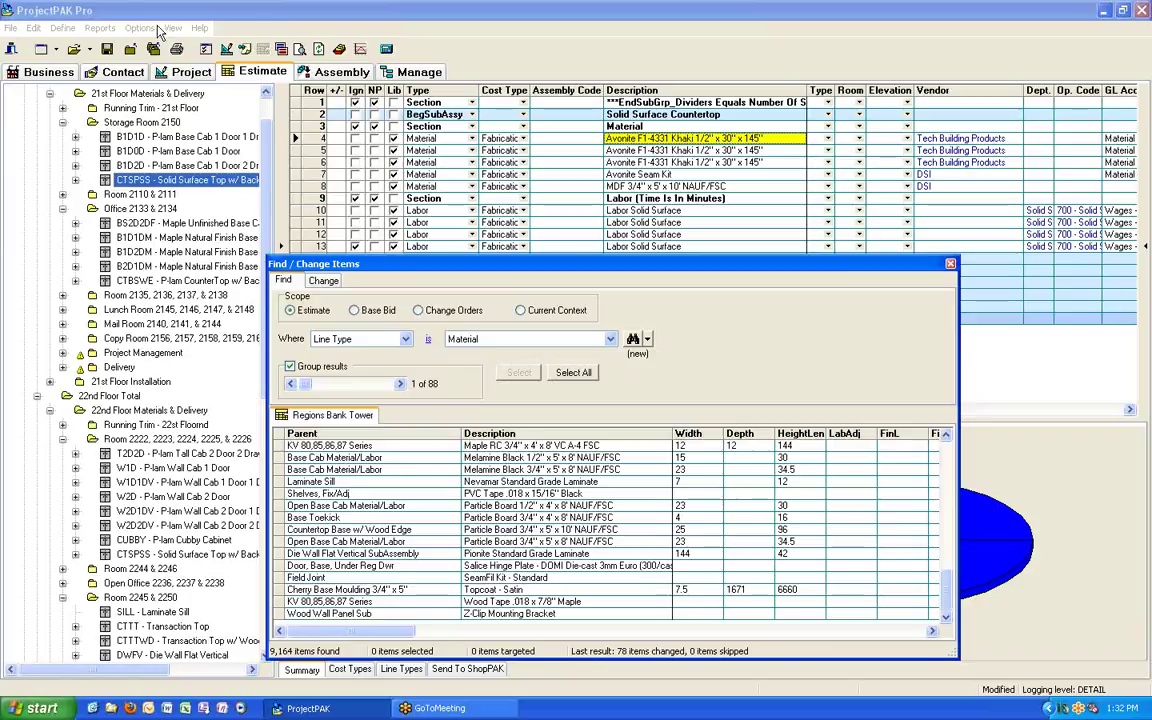
left_click(199, 29)
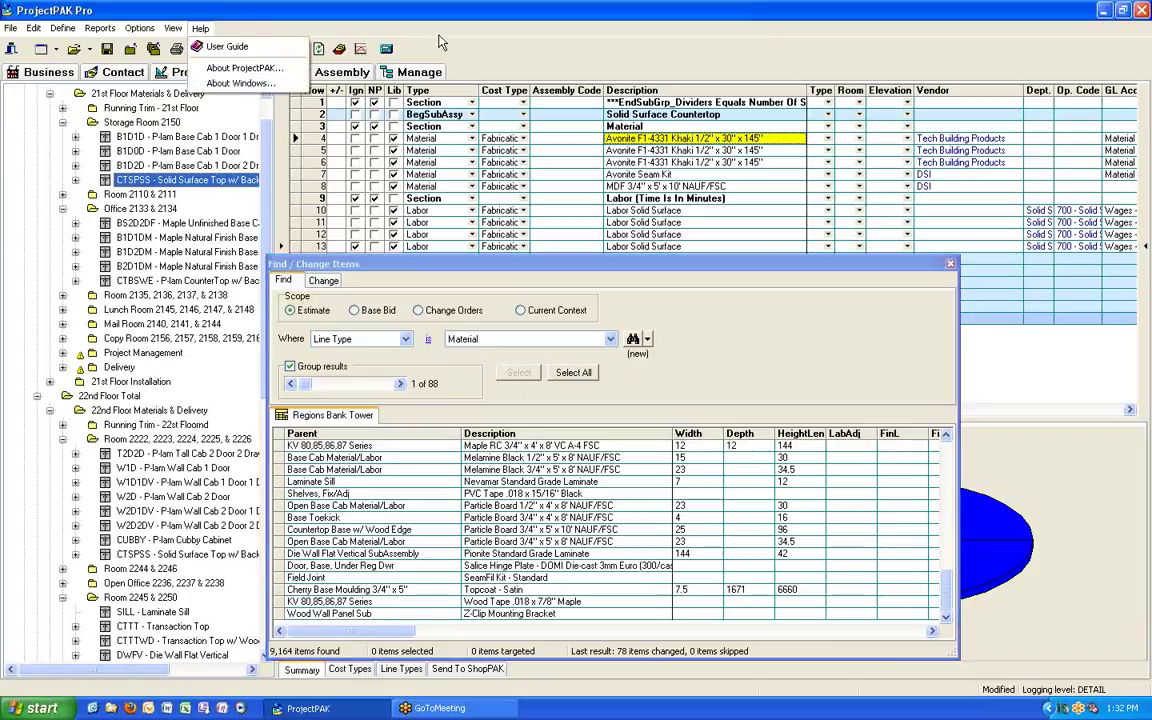
left_click(396, 20)
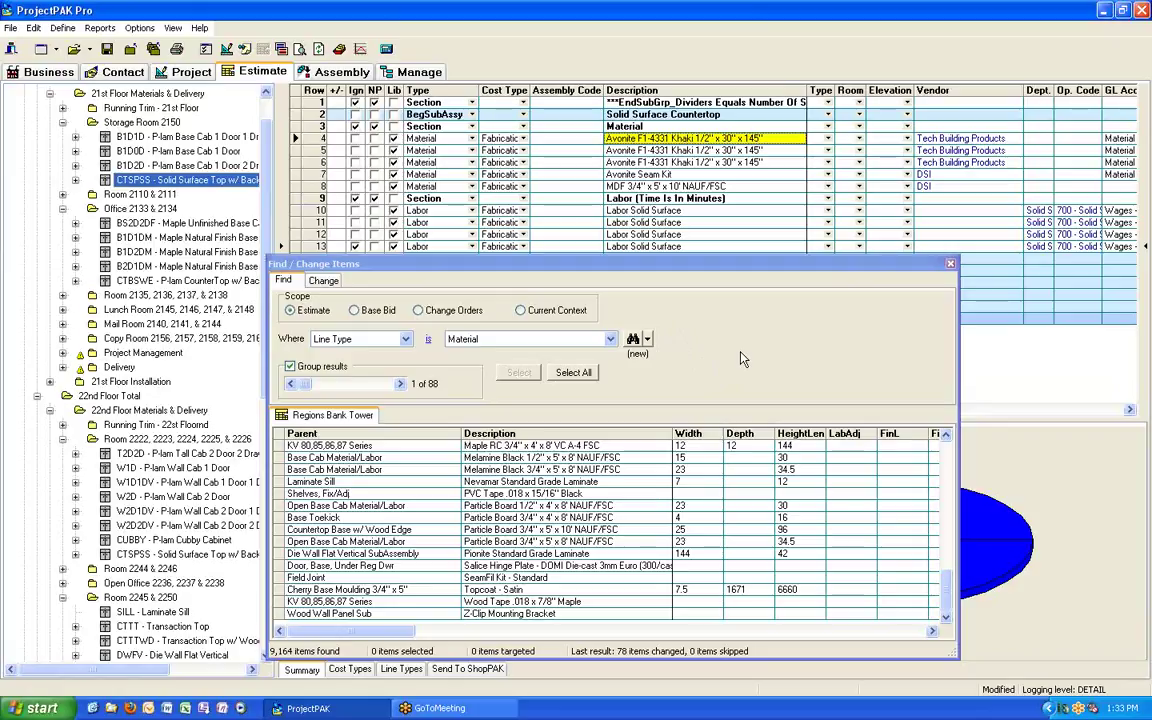
left_click(745, 266)
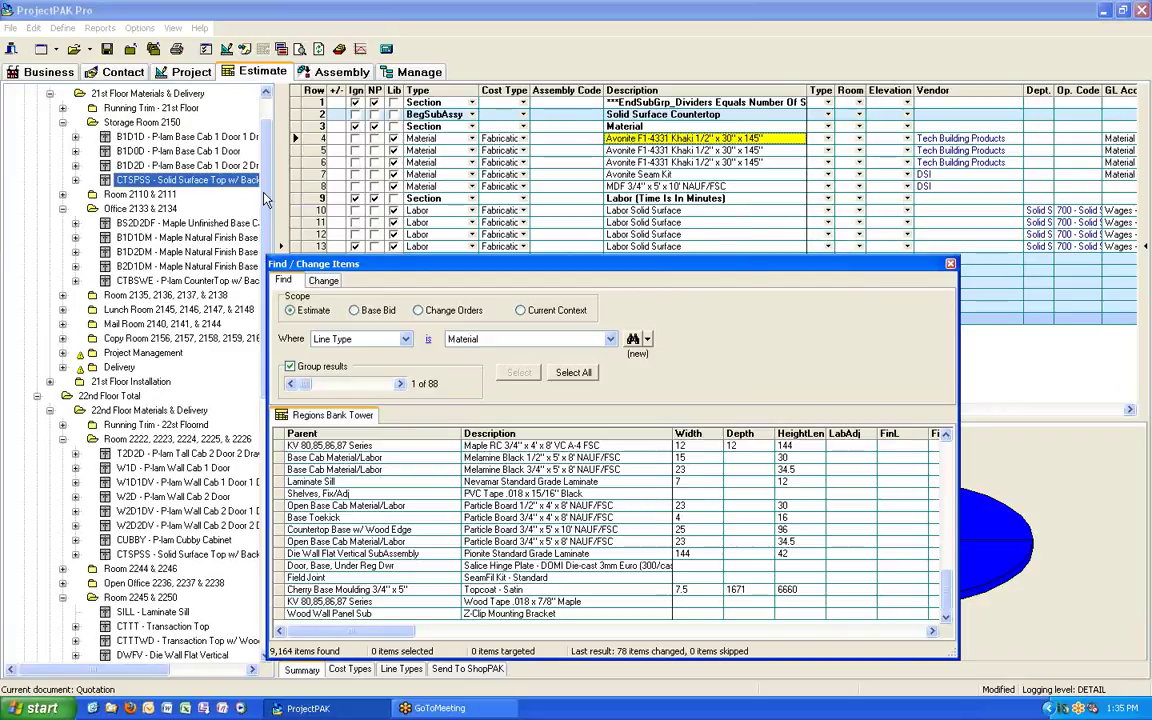
Return to the start of the estimate tree and close Find / Change Items
left_click(237, 173)
scroll(237, 173, "up", 1)
left_click(950, 263)
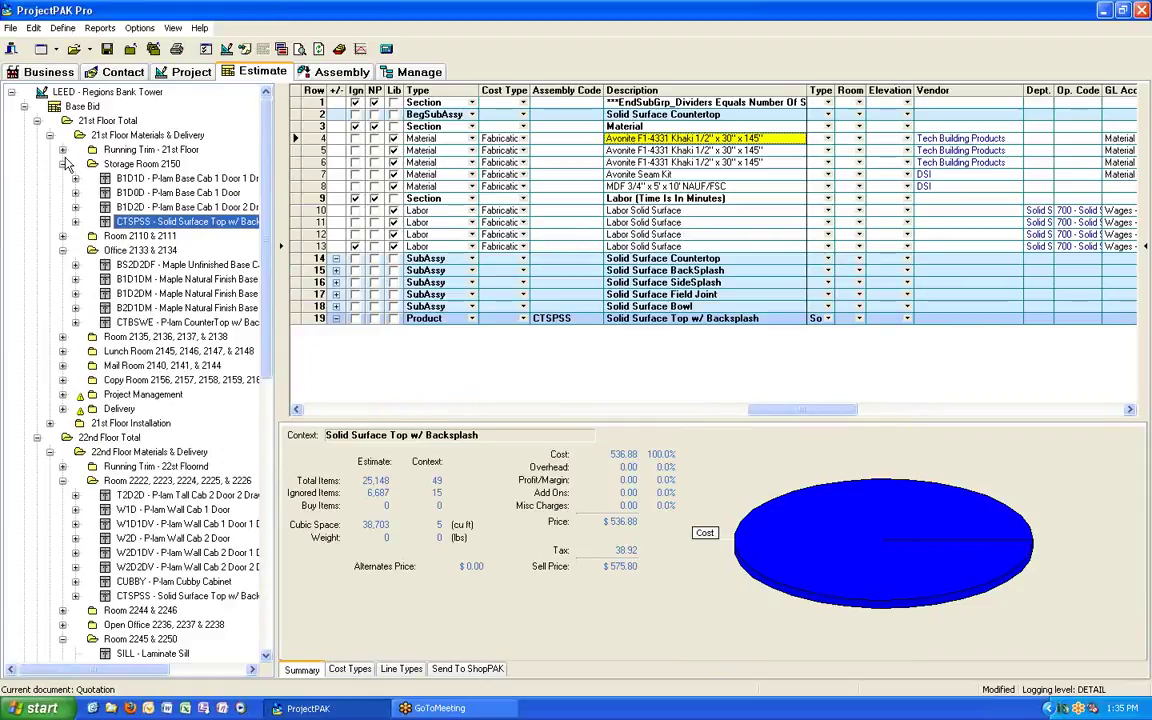
Collapse the Storage Room 2150 folder and look at the commands available for it
left_click(62, 163)
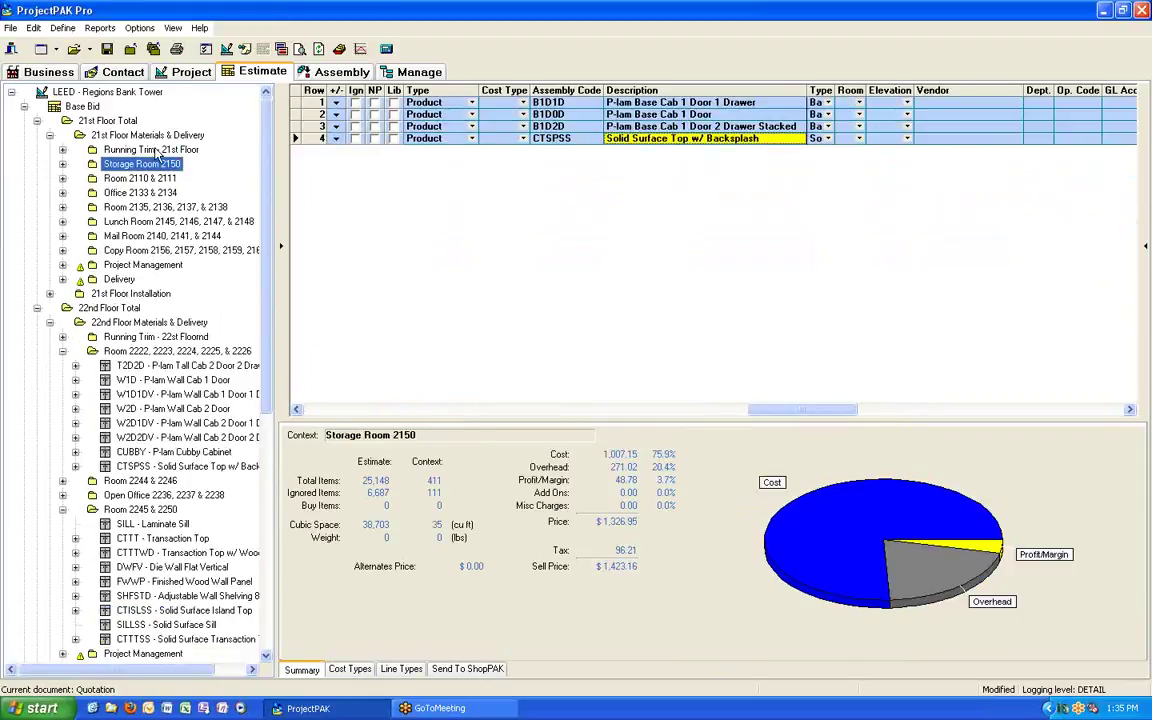
right_click(152, 168)
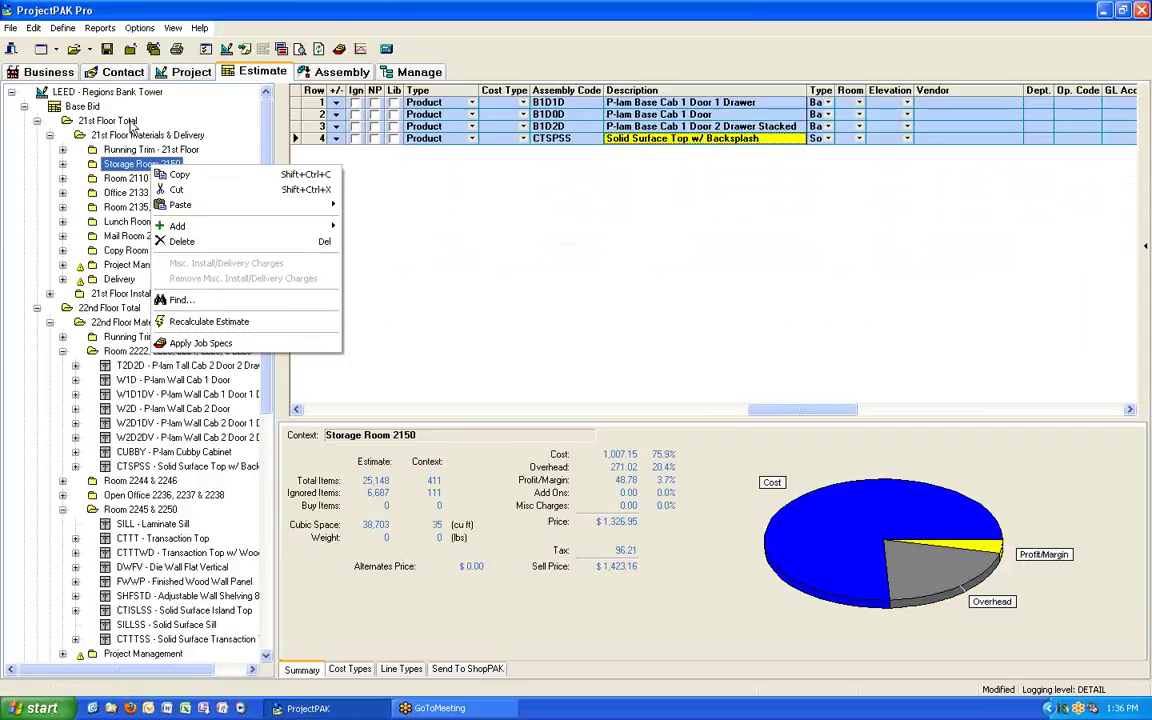
left_click(125, 178)
Expand Storage Room 2150, select its products B1D1D through CTSPSS together and look at the commands available for them
left_click(62, 165)
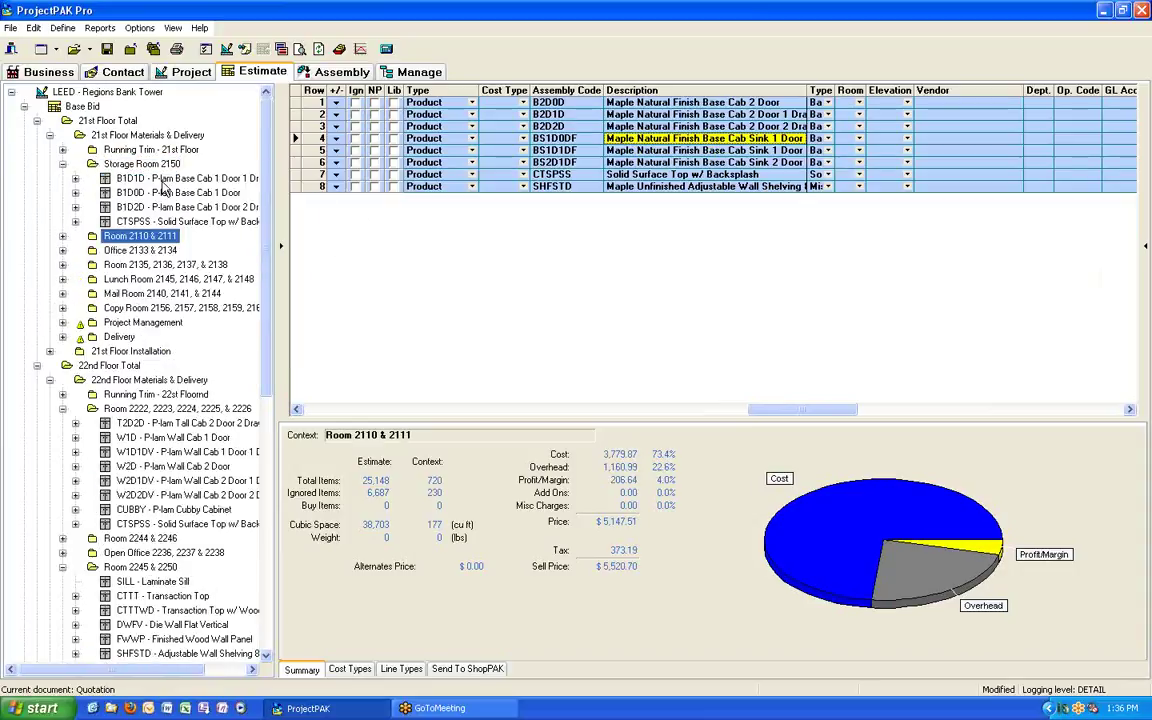
left_click_drag(160, 179, 165, 228)
right_click(164, 224)
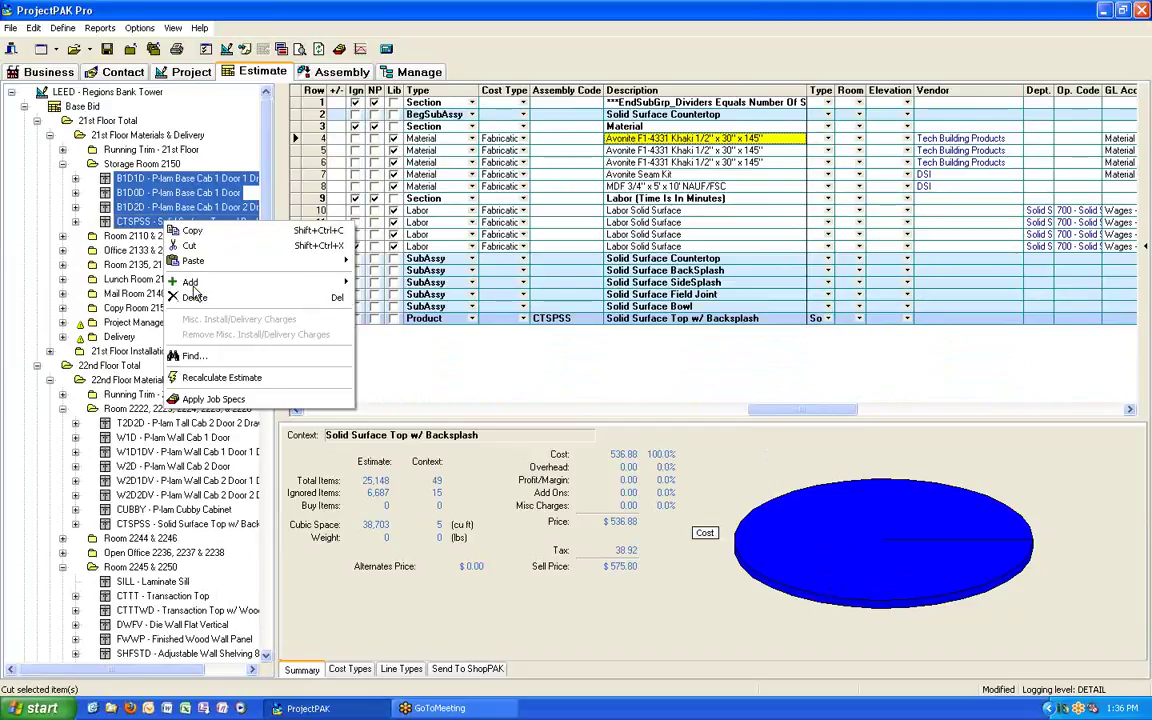
left_click(155, 180)
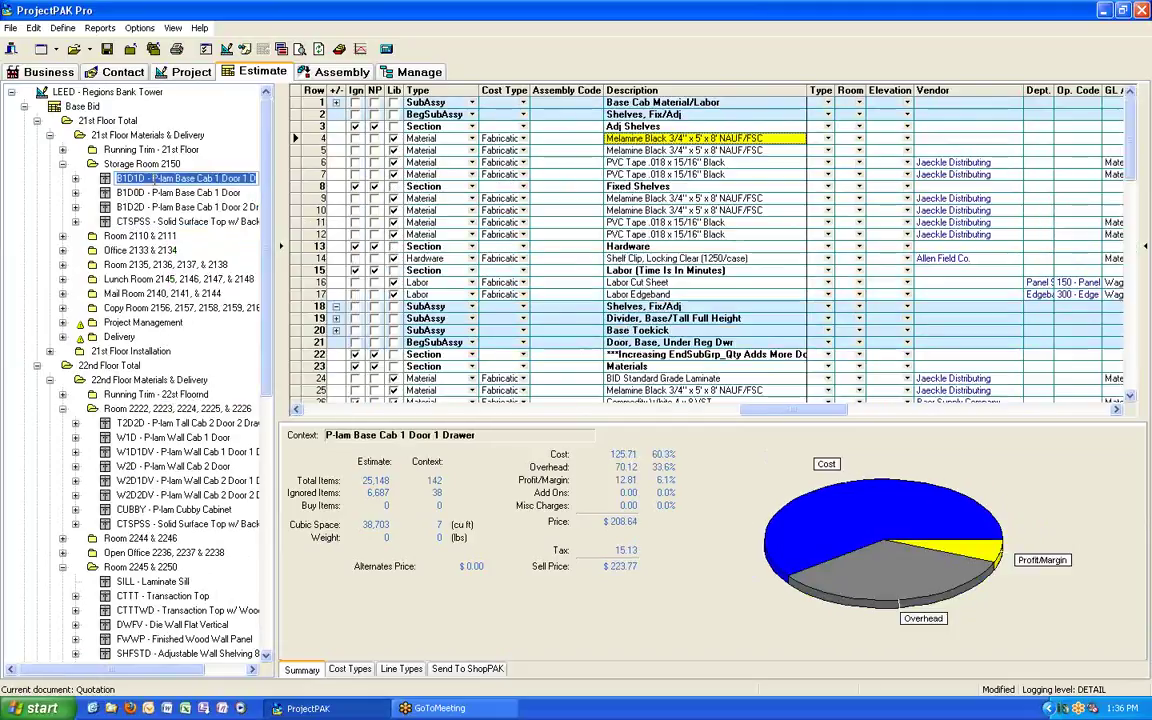